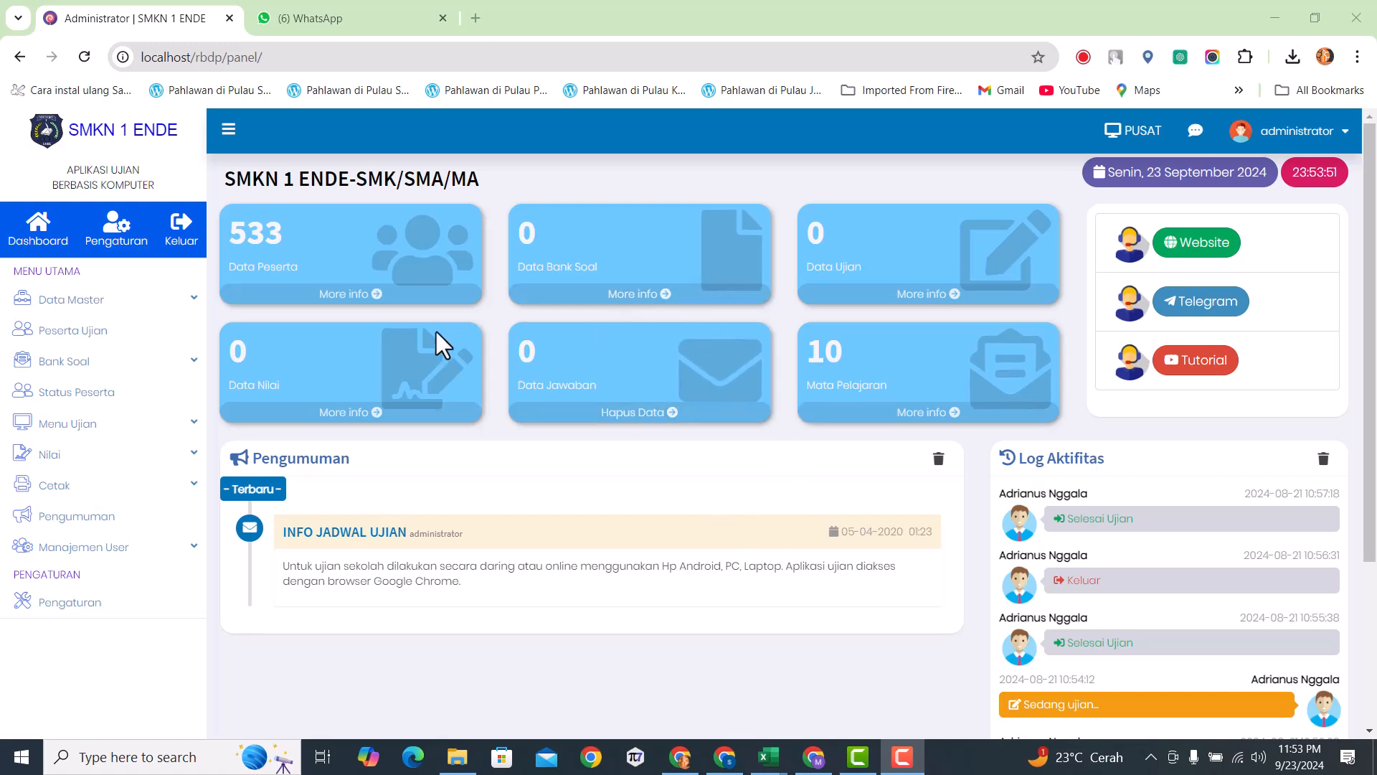
- Open the subject list (Data Mata Pelajaran) in the master data and review the existing subjects
{"action": "left_click", "coordinate": [144, 307]}
{"action": "left_click", "coordinate": [128, 360]}
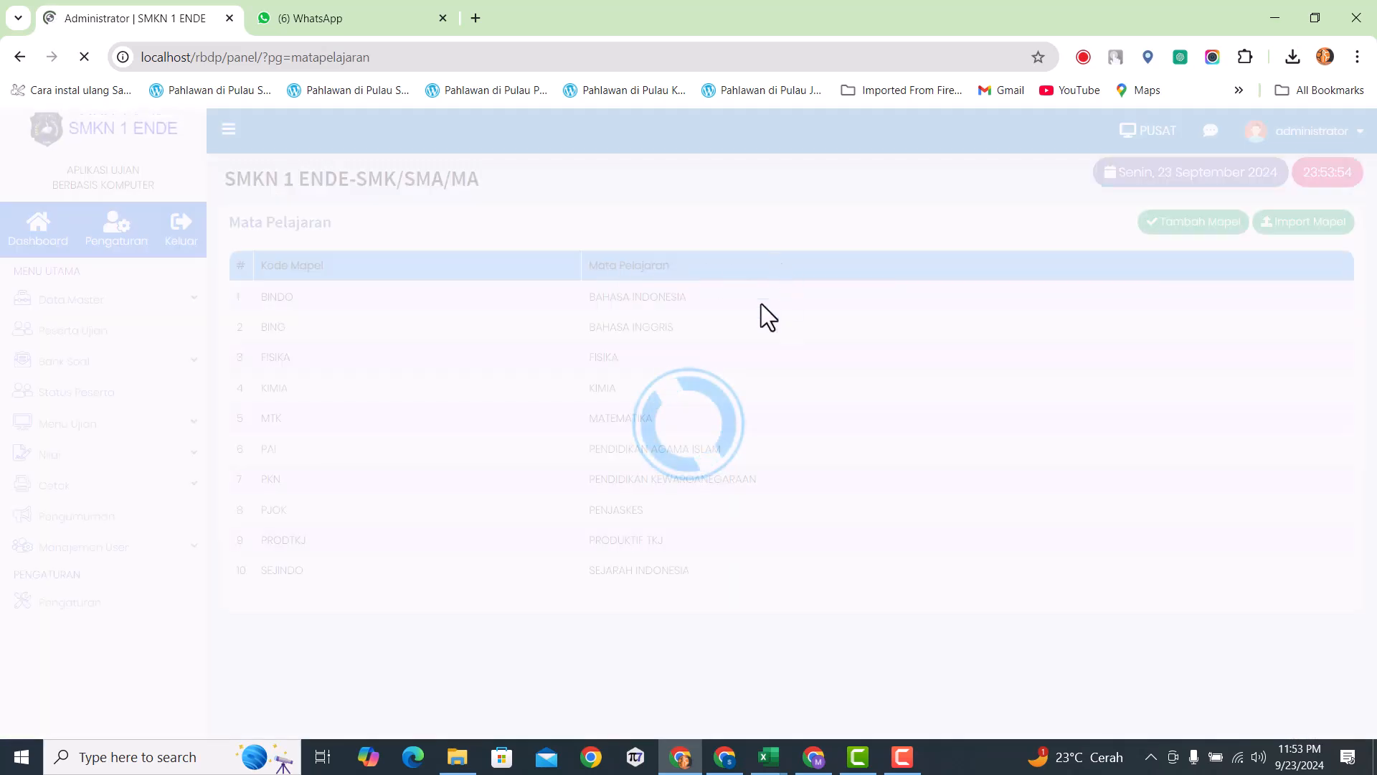
{"action": "scroll", "coordinate": [642, 466], "scroll_direction": "down", "scroll_amount": 1}
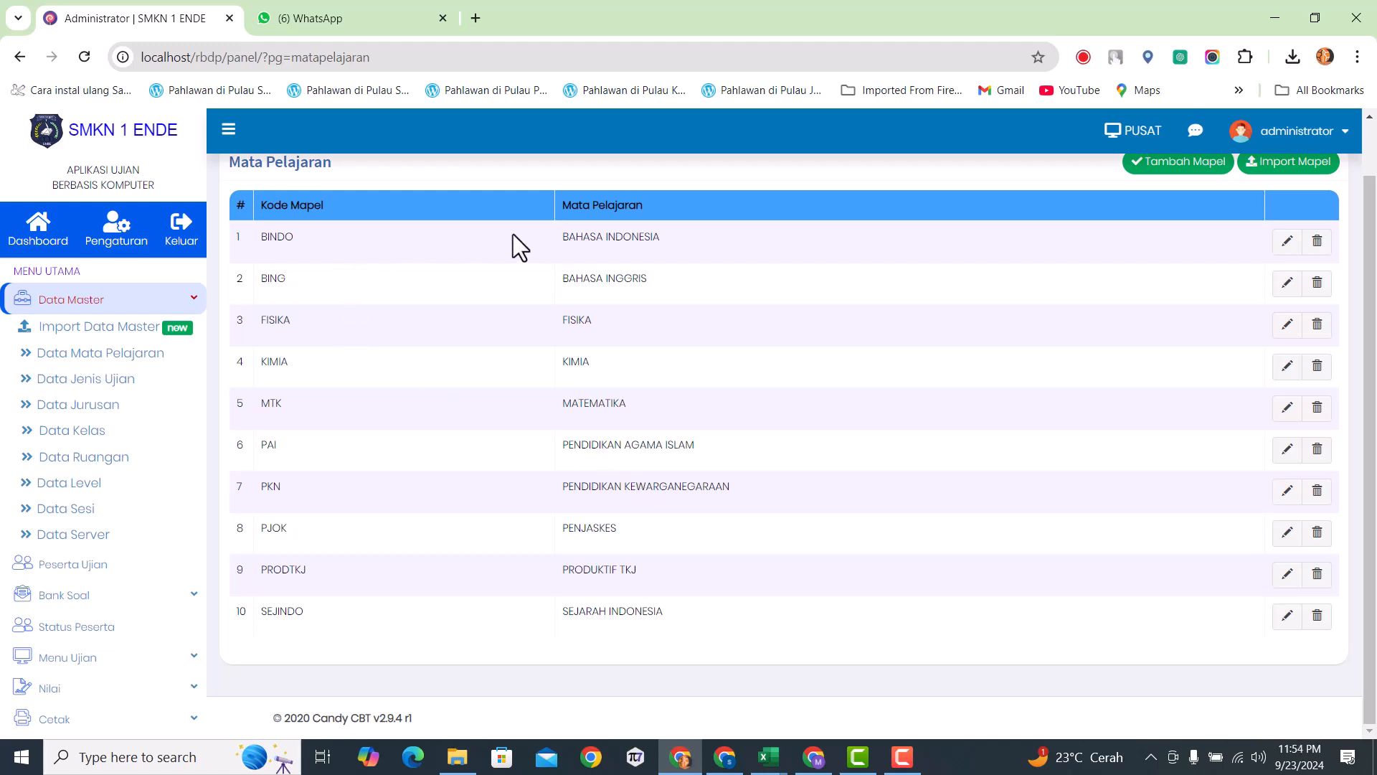
{"action": "left_click_drag", "start_coordinate": [569, 236], "coordinate": [689, 239]}
{"action": "left_click", "coordinate": [691, 239]}
{"action": "scroll", "coordinate": [873, 421], "scroll_direction": "up", "scroll_amount": 1}
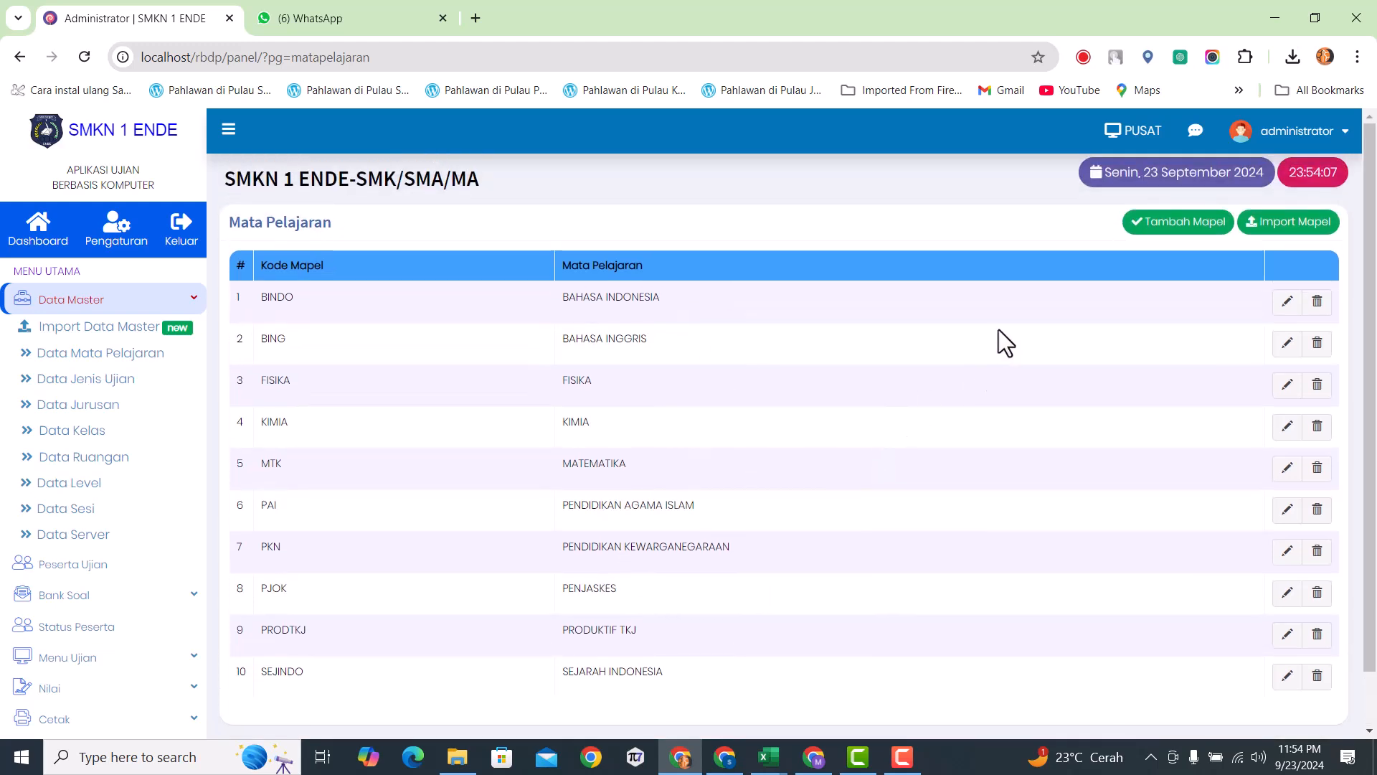
- Add a new subject with code A001 and name BAHASA MANDARIN, and check its entry in the subject list
{"action": "left_click", "coordinate": [1179, 224]}
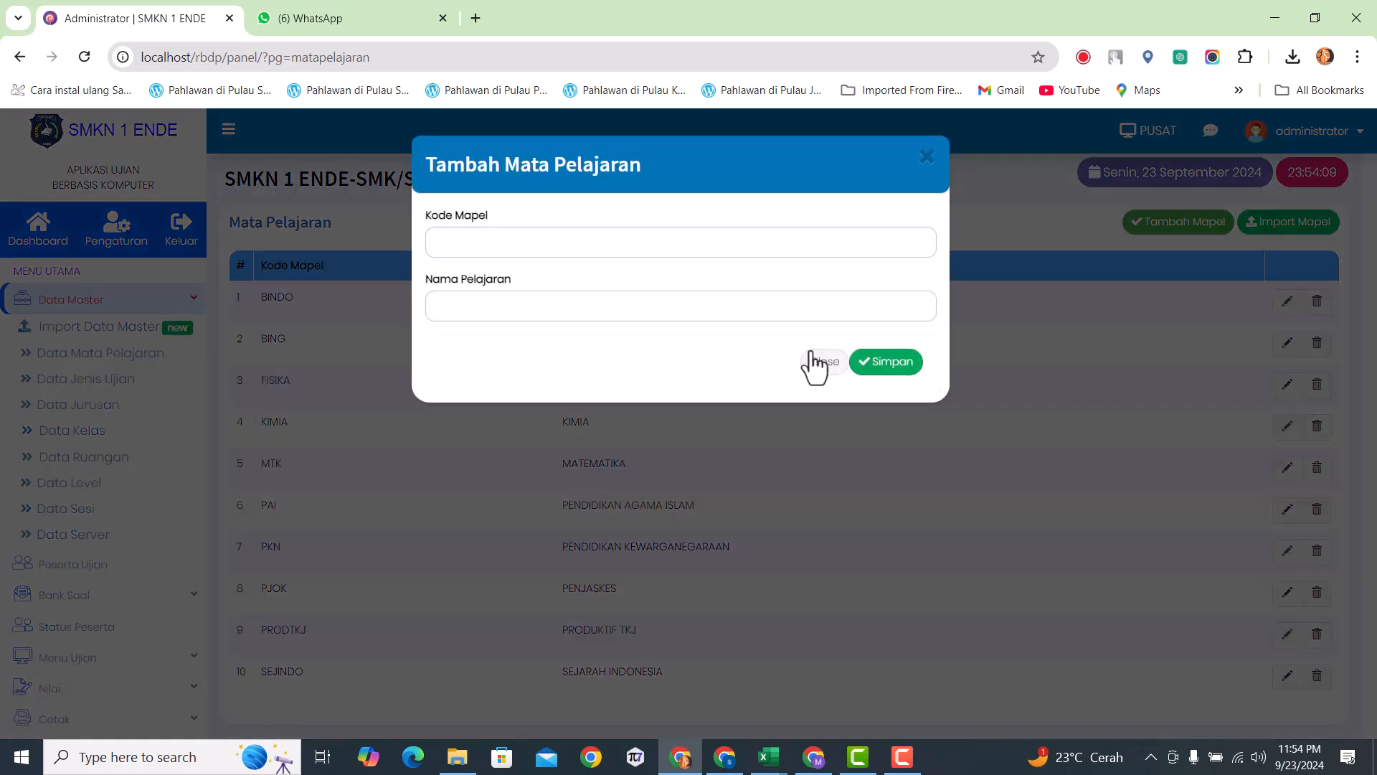
{"action": "left_click", "coordinate": [571, 243]}
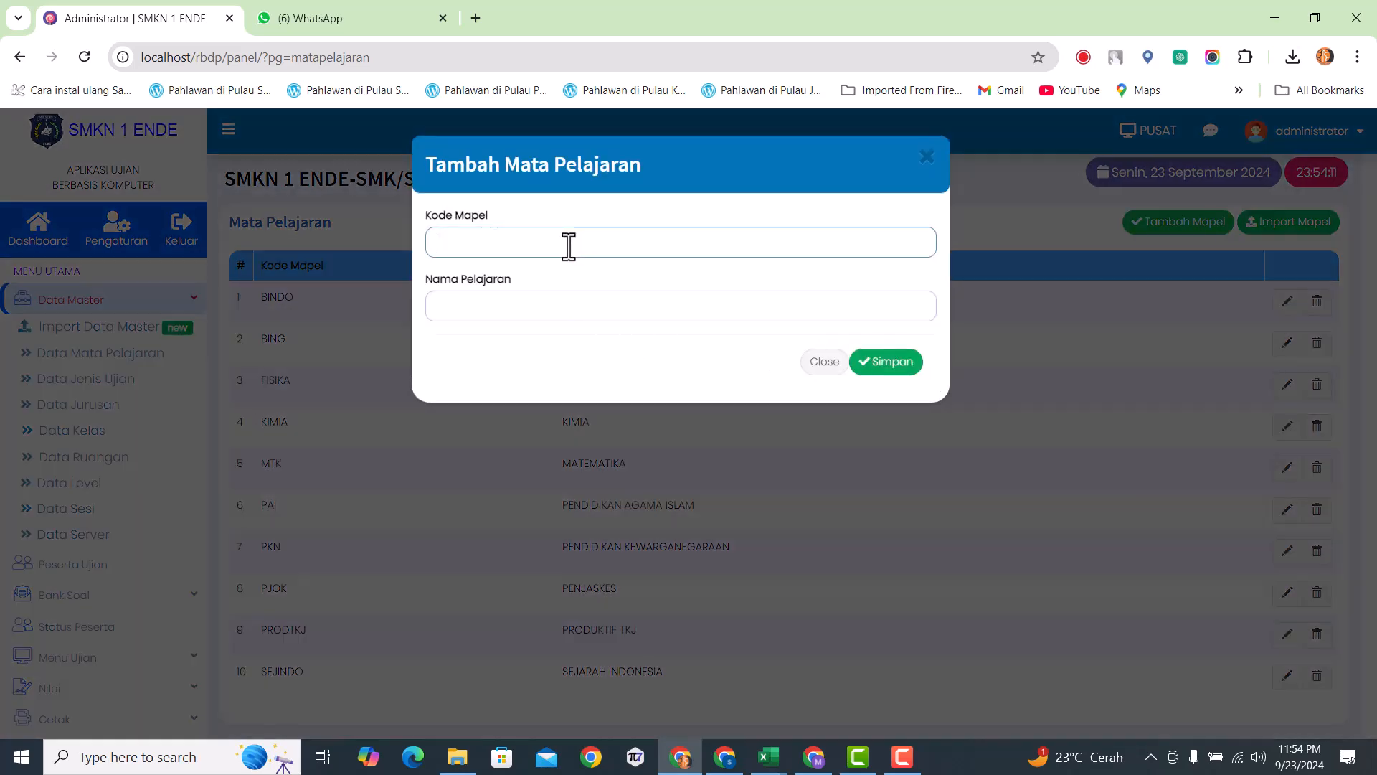
{"action": "left_click", "coordinate": [517, 316]}
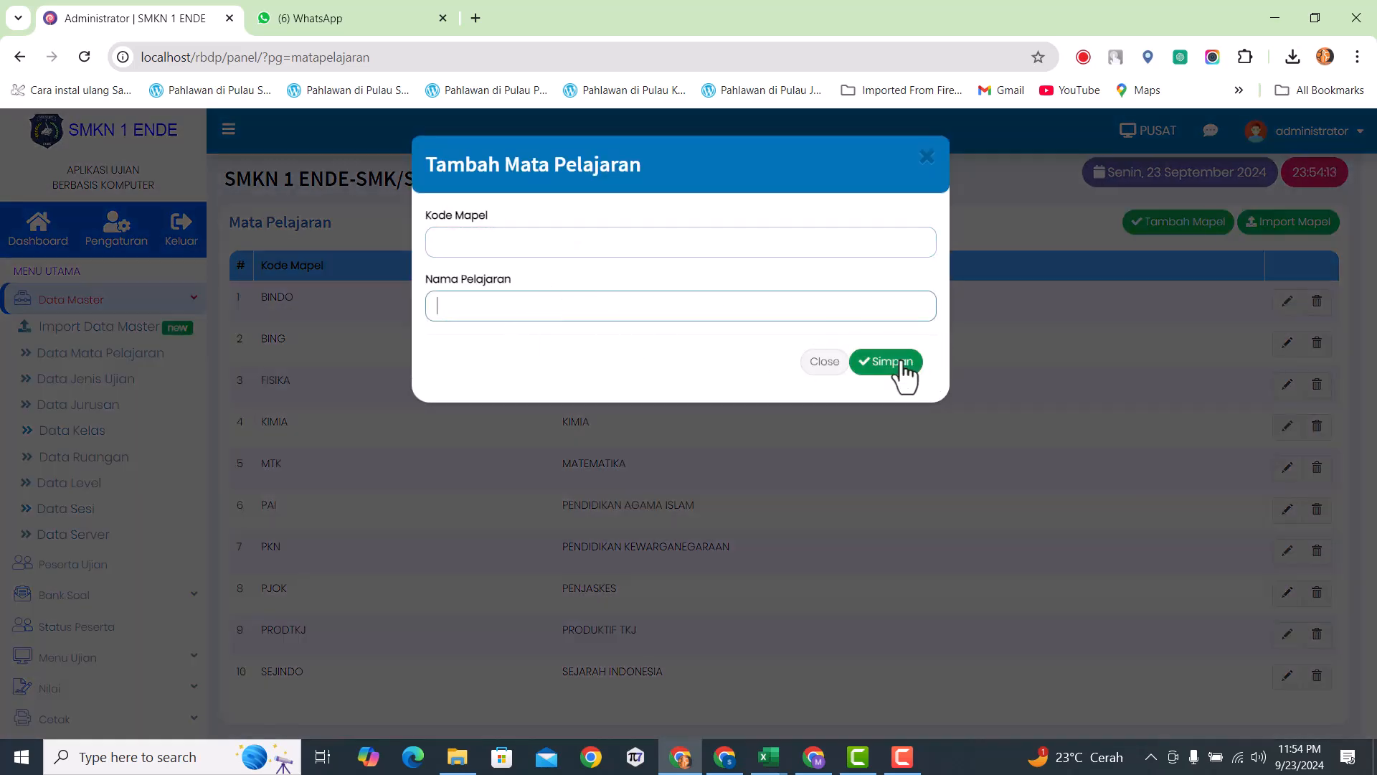
{"action": "left_click", "coordinate": [621, 244]}
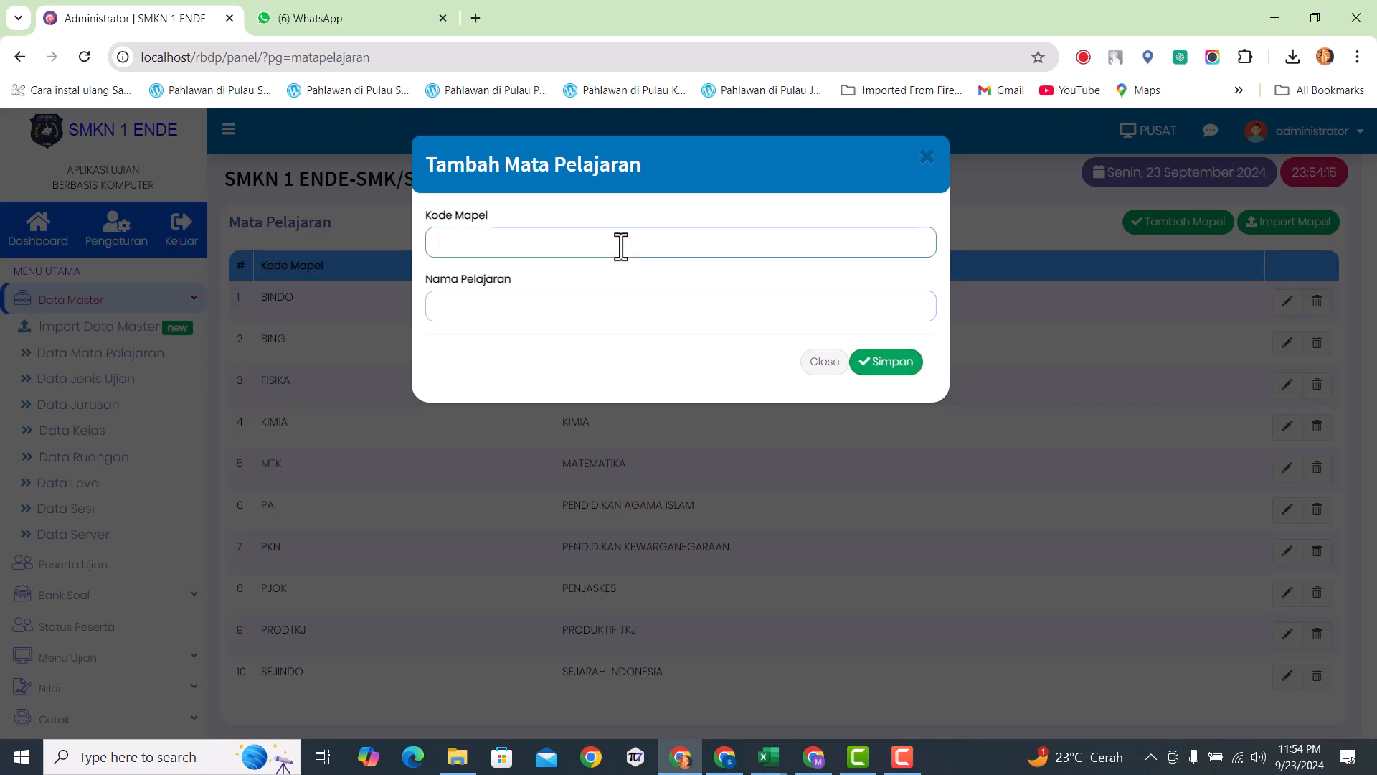
{"action": "type", "text": "A001"}
{"action": "left_click", "coordinate": [502, 306]}
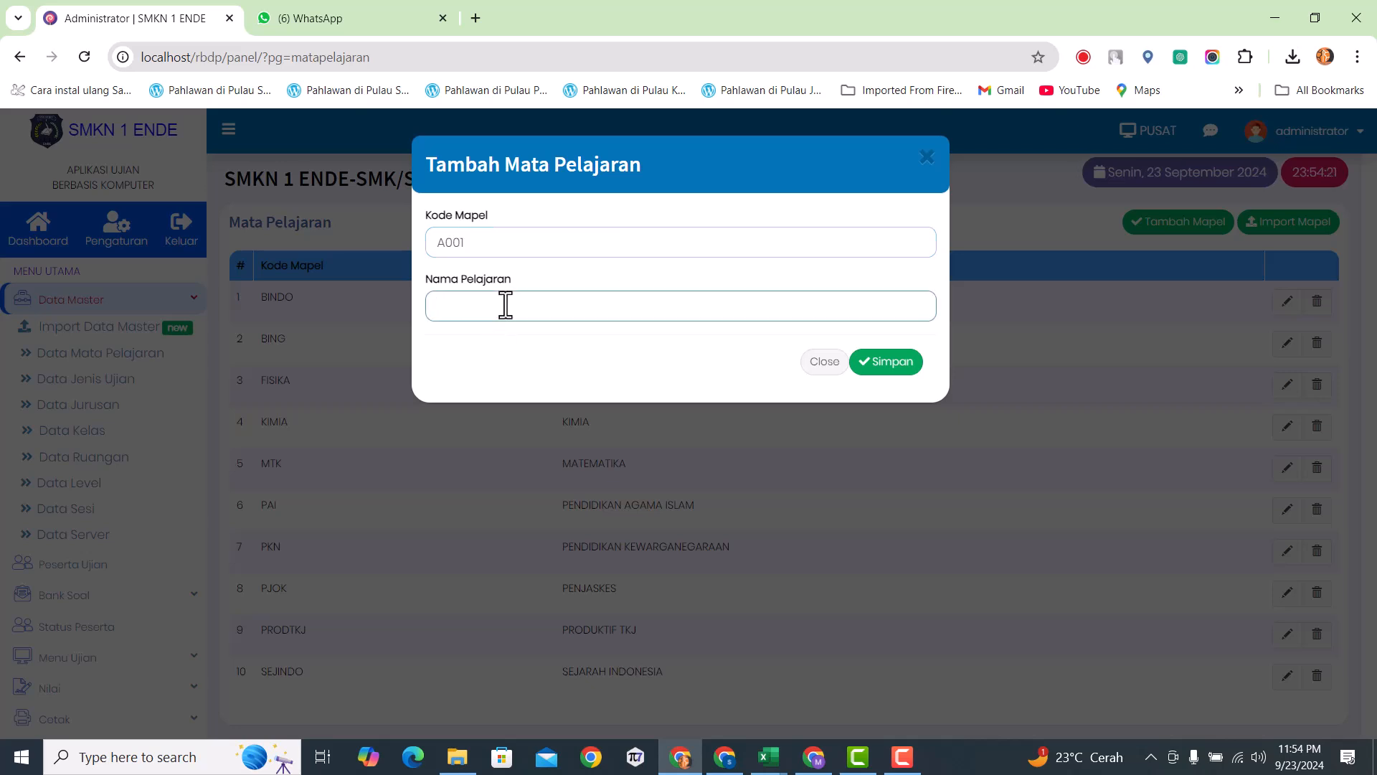
{"action": "type", "text": "M"}
{"action": "key", "text": "BackSpace"}
{"action": "type", "text": "BAHASA MANDARIN"}
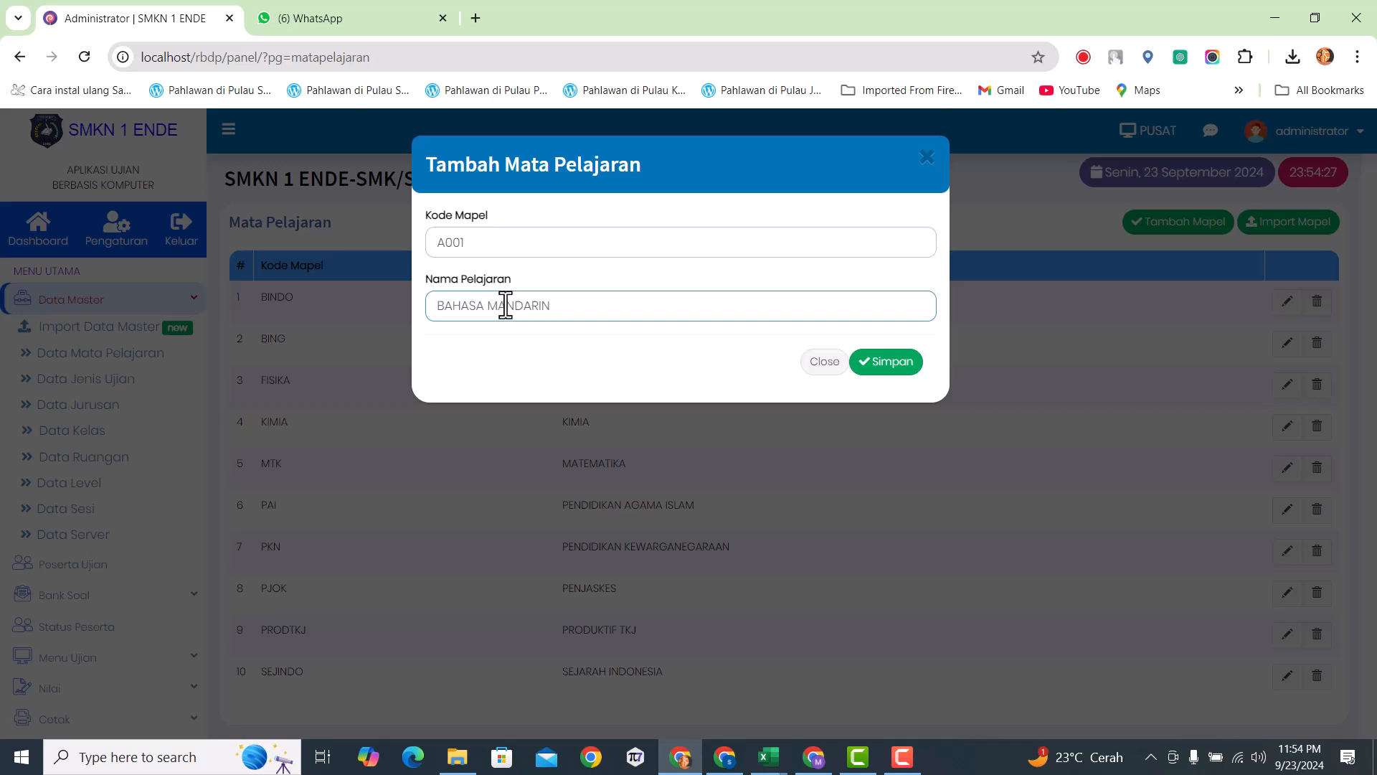
{"action": "left_click", "coordinate": [891, 366]}
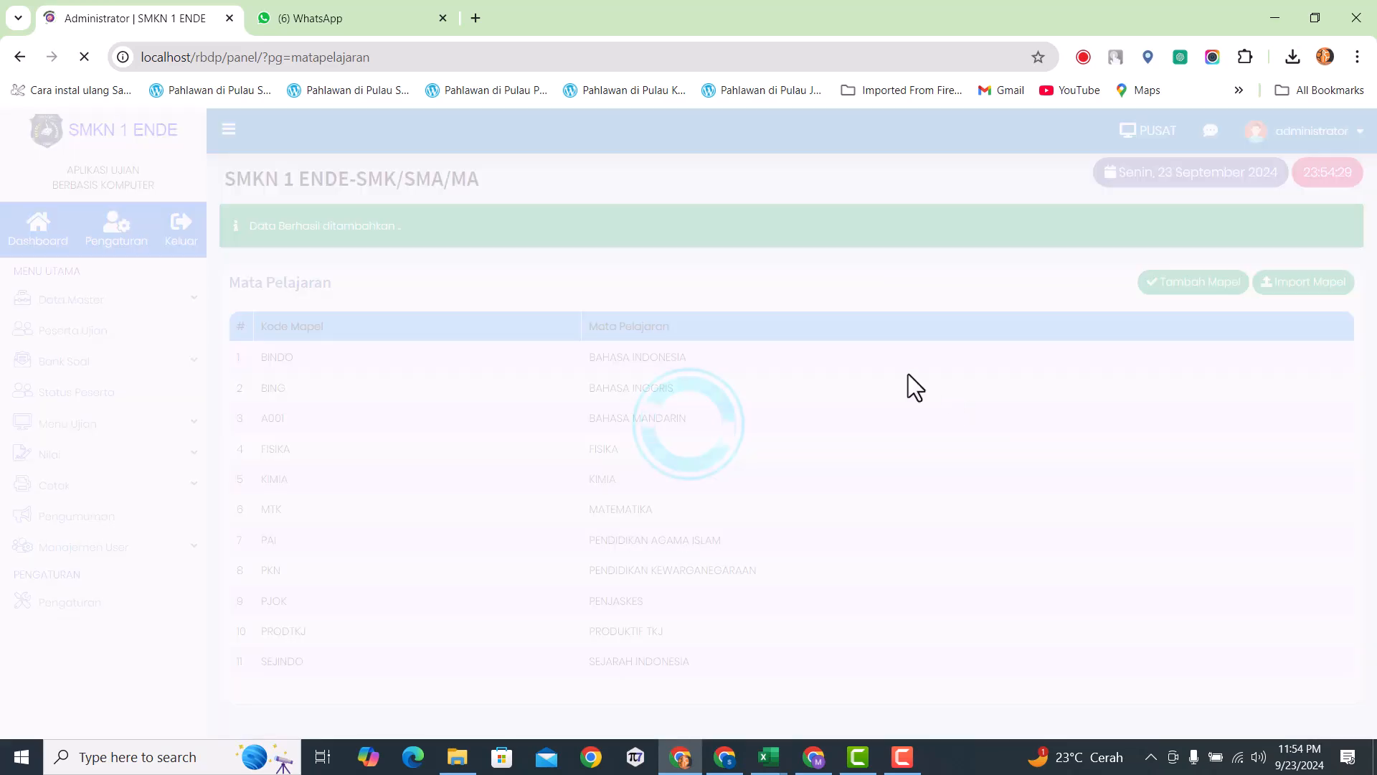
{"action": "scroll", "coordinate": [709, 423], "scroll_direction": "down", "scroll_amount": 3}
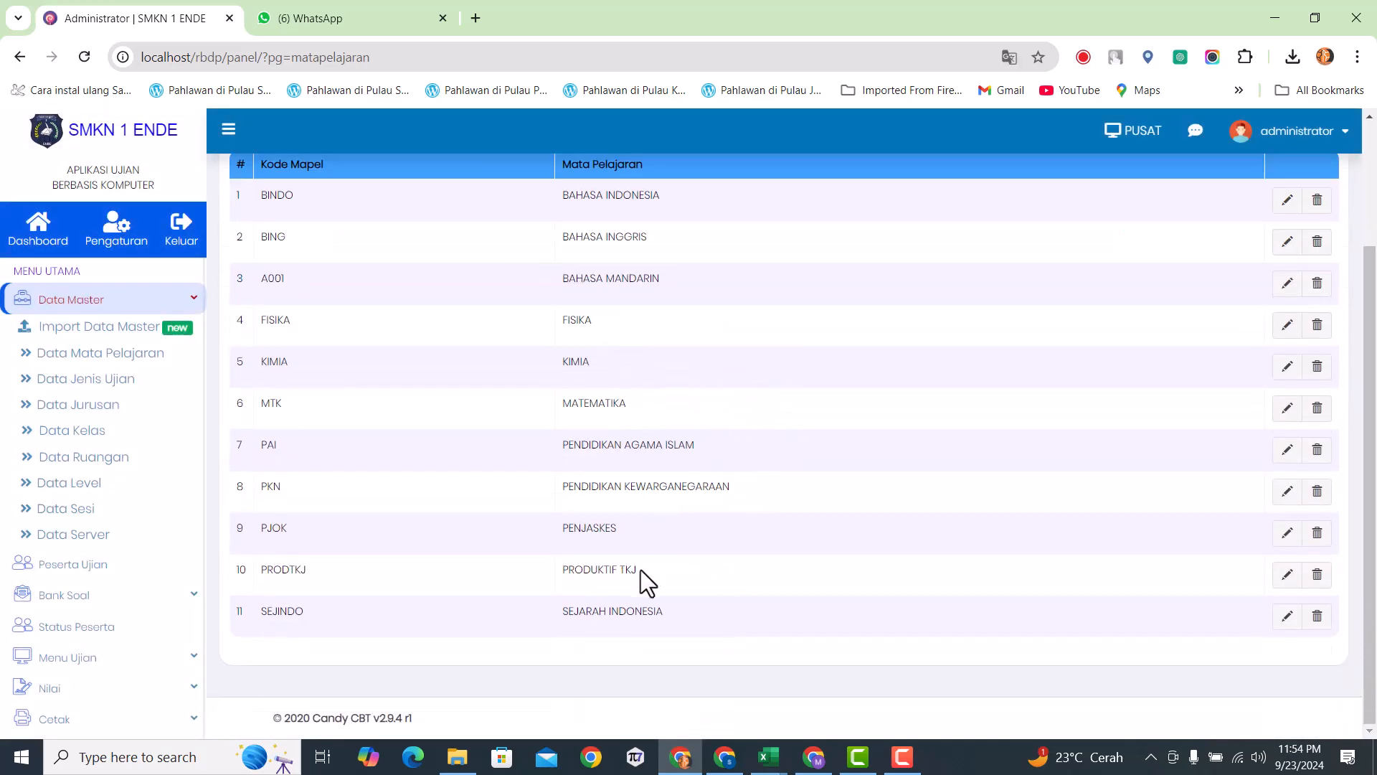
{"action": "scroll", "coordinate": [502, 455], "scroll_direction": "up", "scroll_amount": 3}
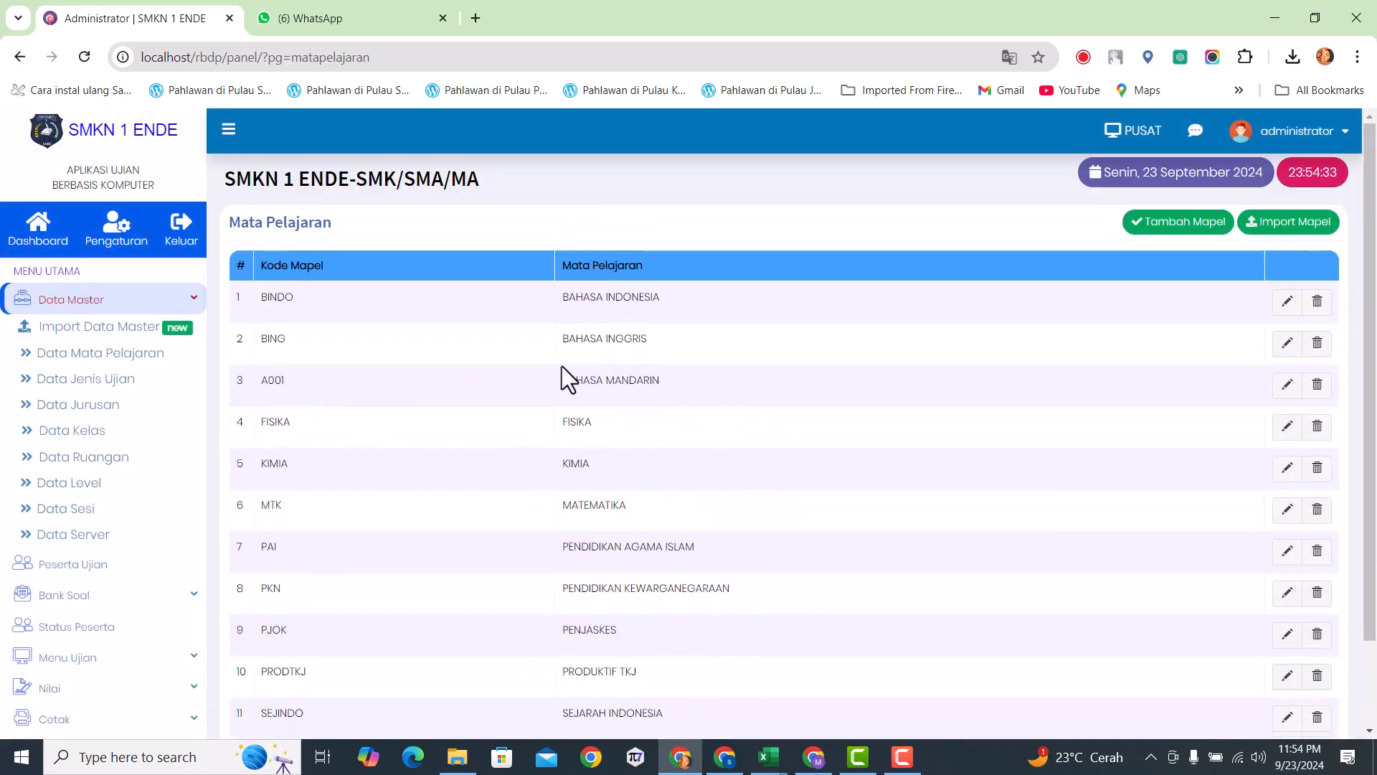
{"action": "left_click_drag", "start_coordinate": [574, 380], "coordinate": [682, 390]}
{"action": "left_click", "coordinate": [722, 388]}
- Open the question bank list (Daftar Soal)
{"action": "left_click", "coordinate": [89, 297]}
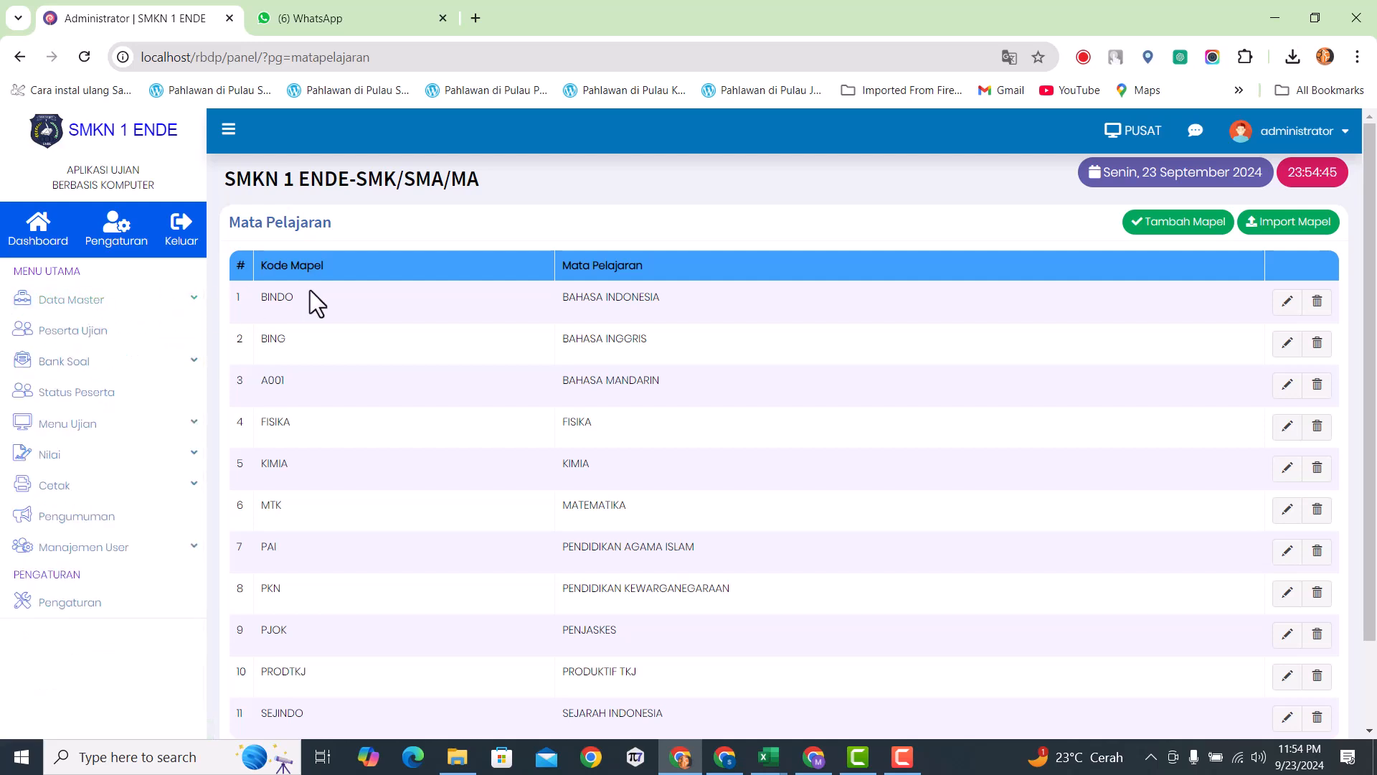
{"action": "left_click", "coordinate": [139, 364]}
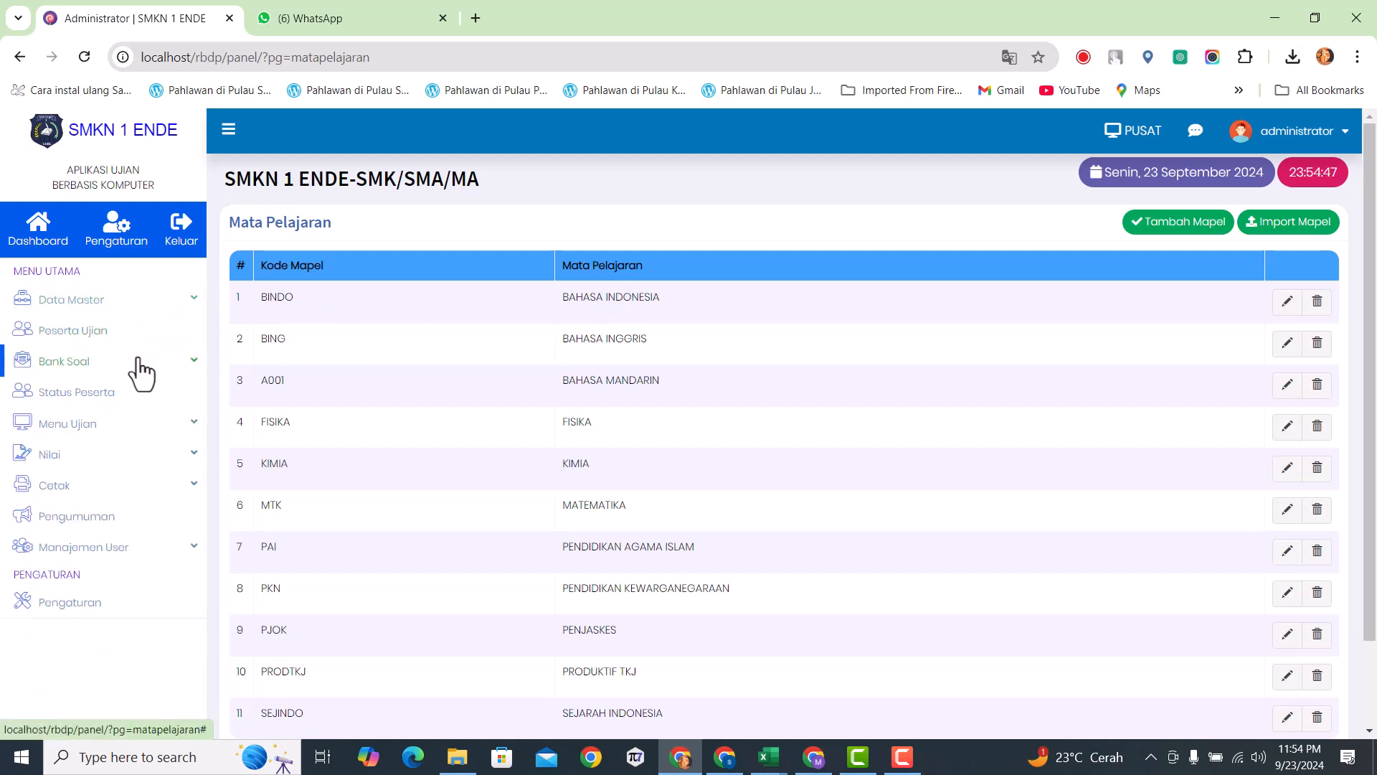
{"action": "left_click", "coordinate": [906, 652]}
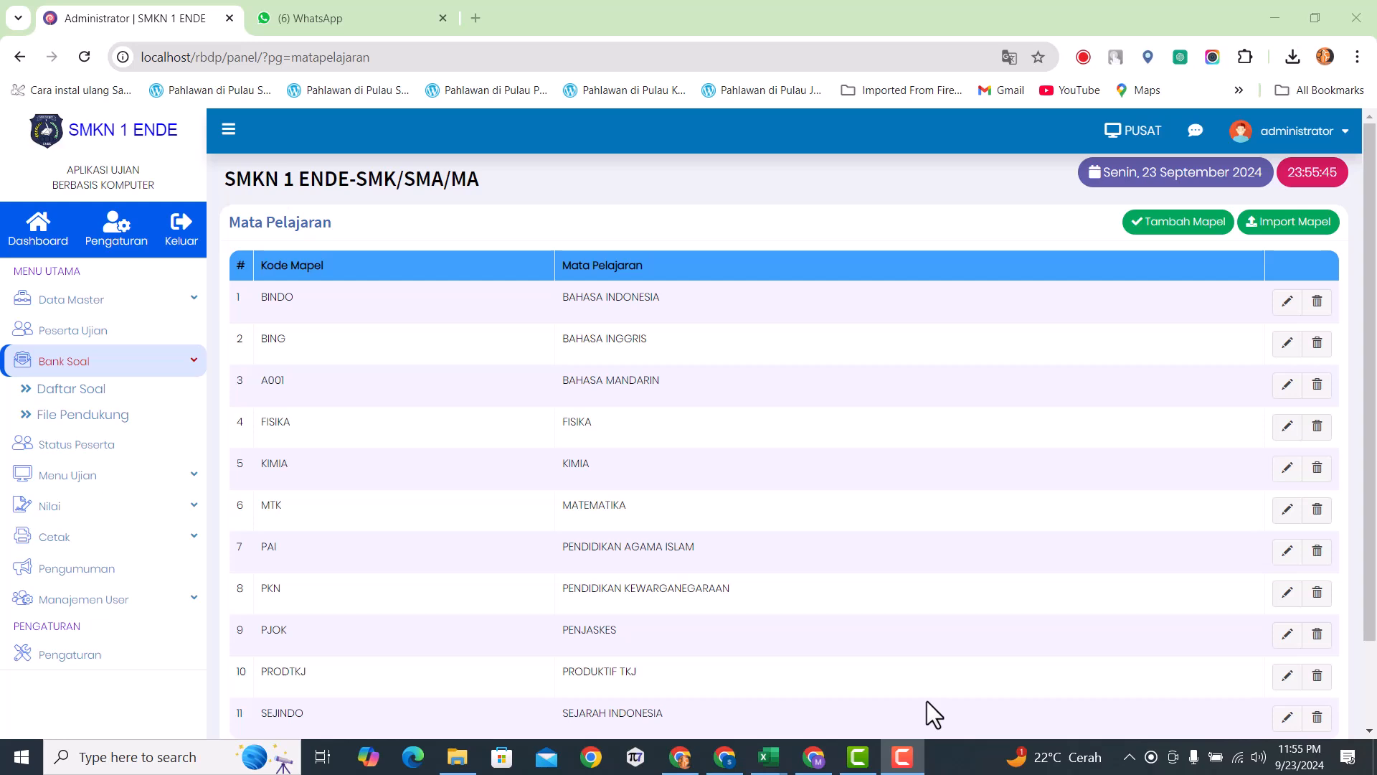
{"action": "left_click", "coordinate": [134, 366]}
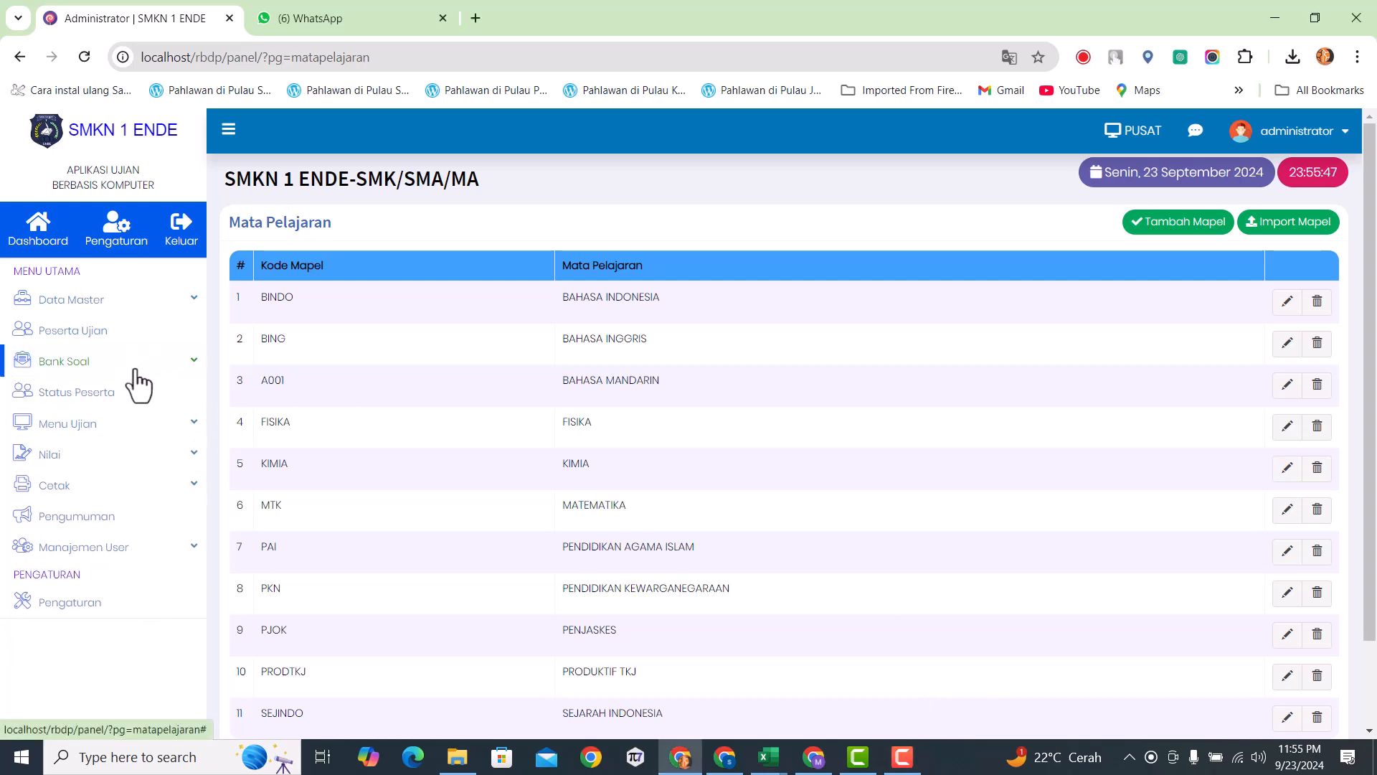
{"action": "left_click", "coordinate": [133, 367]}
{"action": "left_click", "coordinate": [83, 390]}
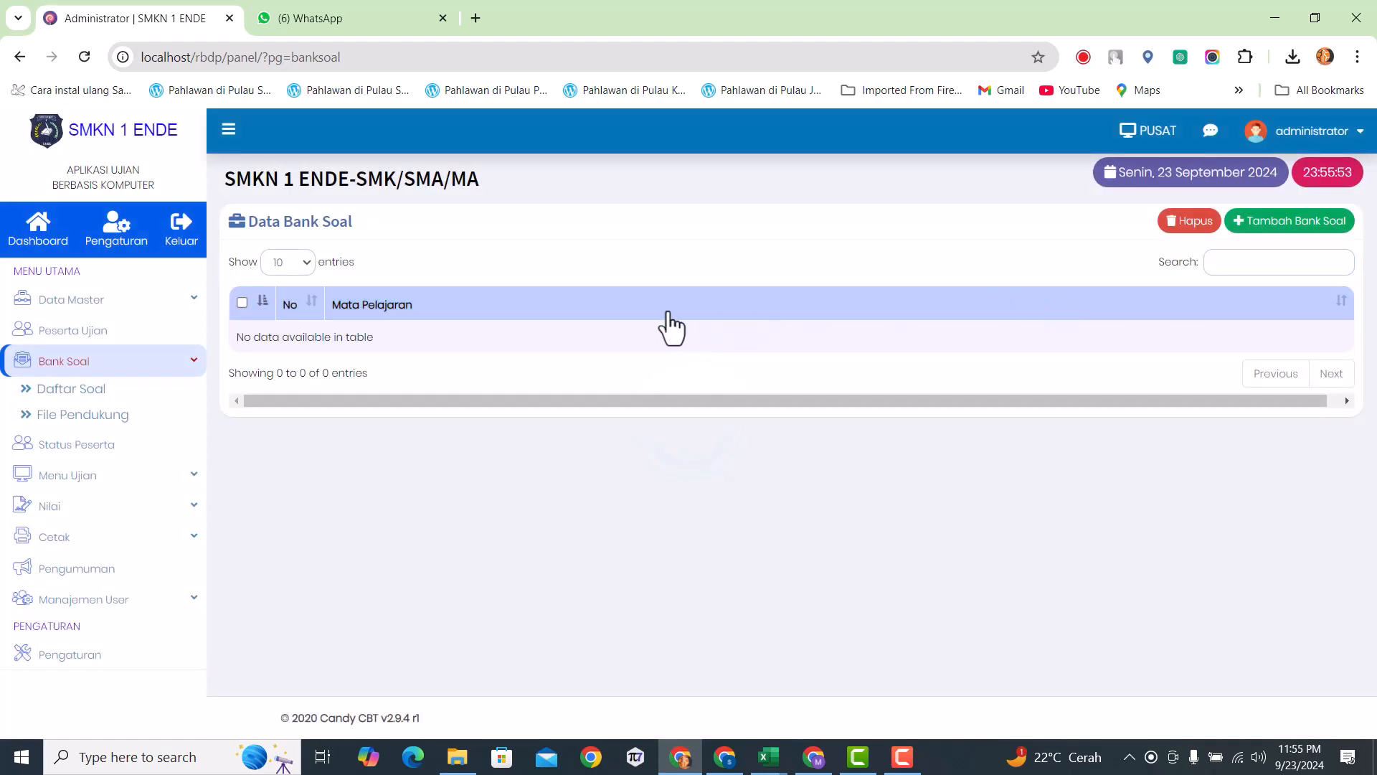
- Start a new question bank with code A003 and subject BAHASA INDONESIA
{"action": "left_click", "coordinate": [1268, 226]}
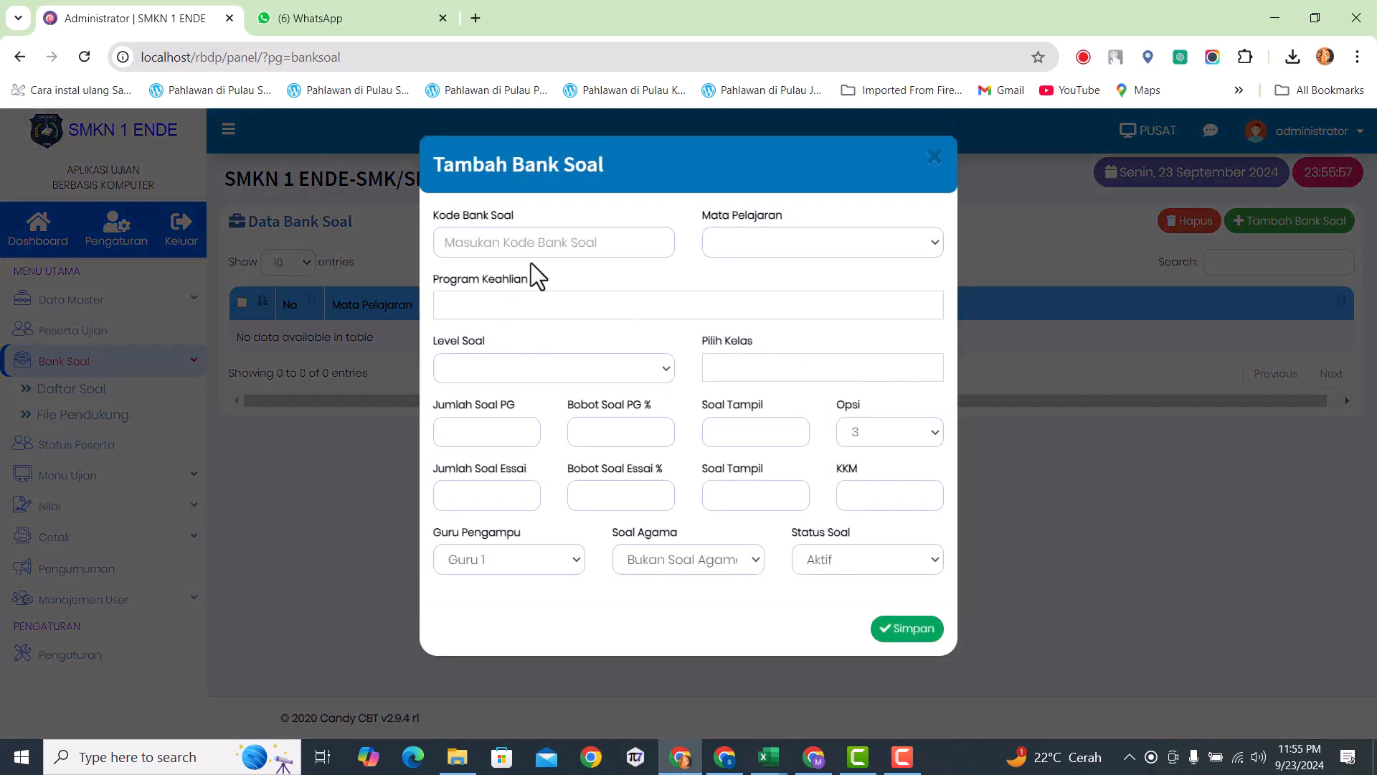
{"action": "left_click", "coordinate": [544, 244]}
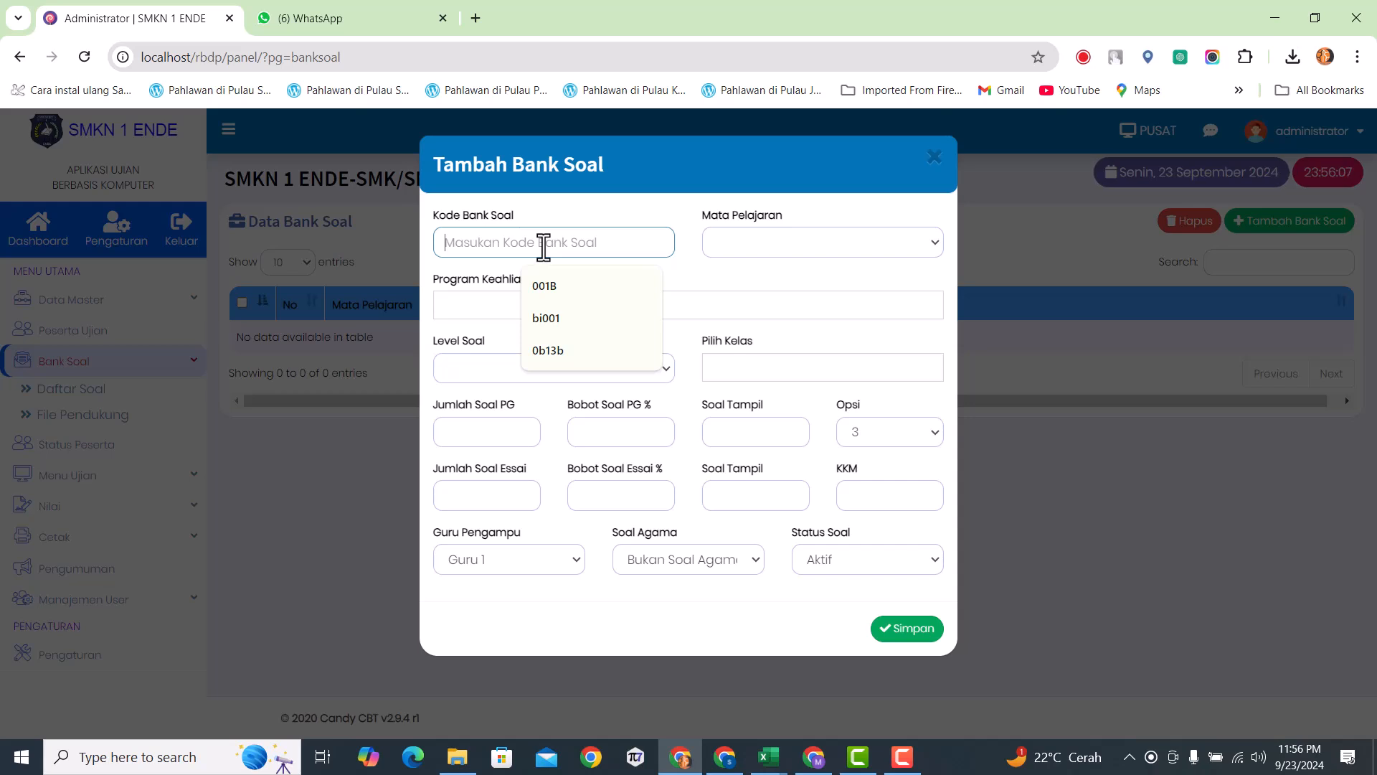
{"action": "type", "text": "A003"}
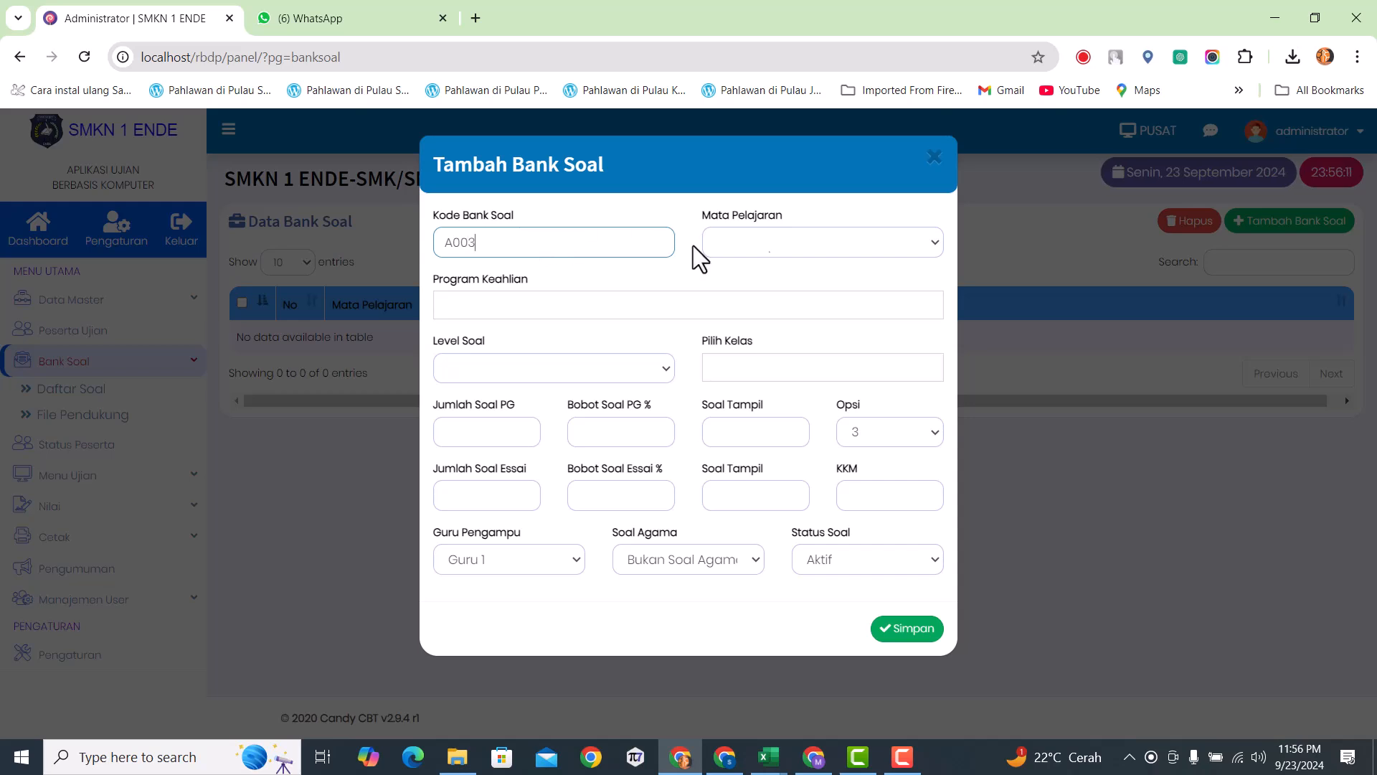
{"action": "left_click", "coordinate": [778, 243]}
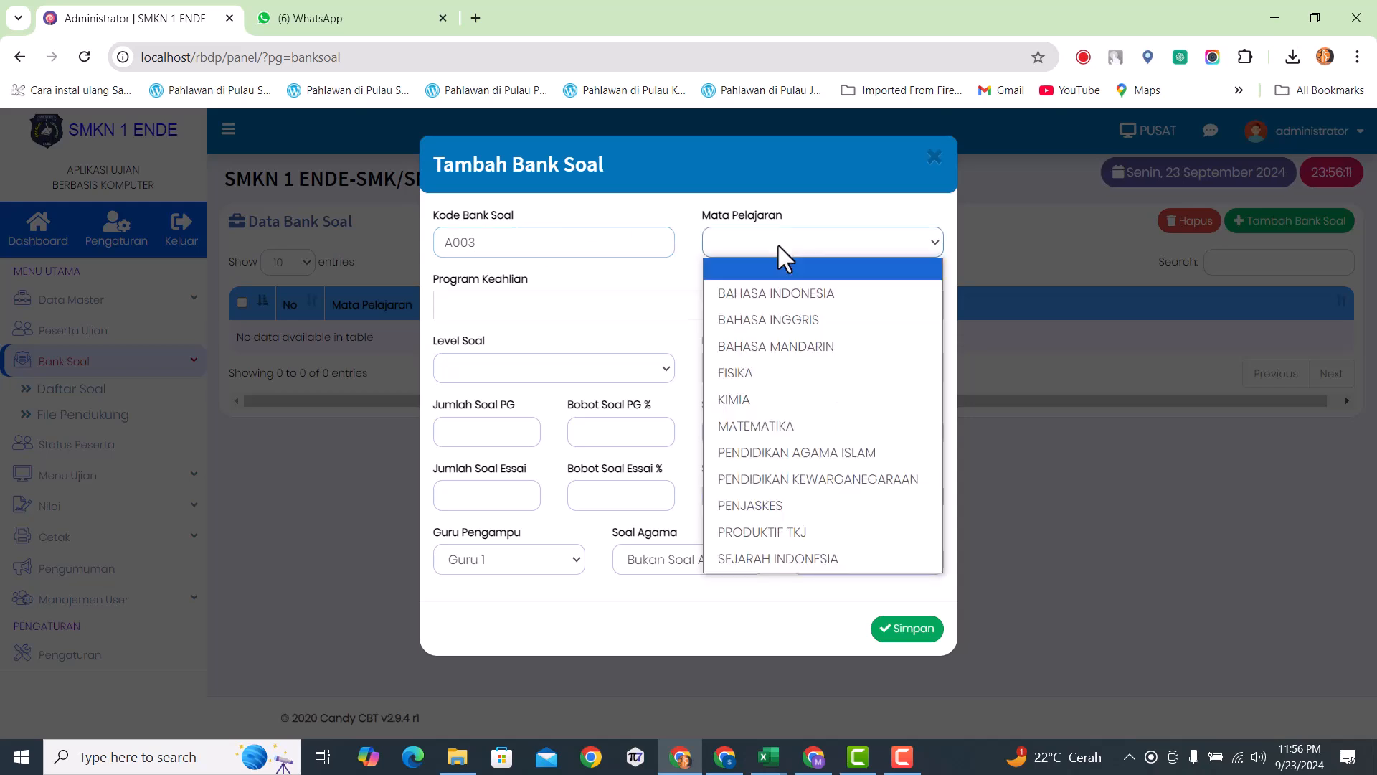
{"action": "left_click", "coordinate": [777, 293]}
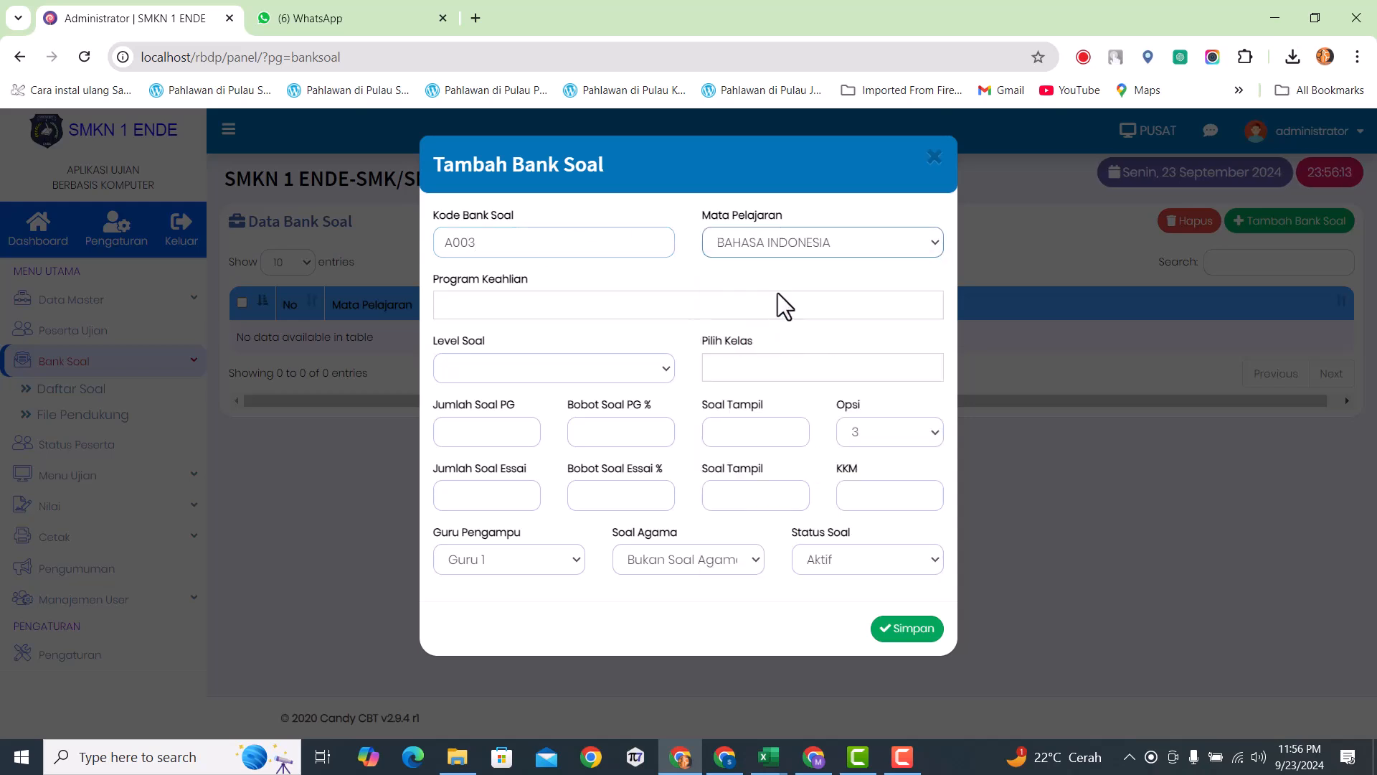
- Set the question bank's Program Keahlian to Semua and its Level Soal to X
{"action": "left_click", "coordinate": [571, 305]}
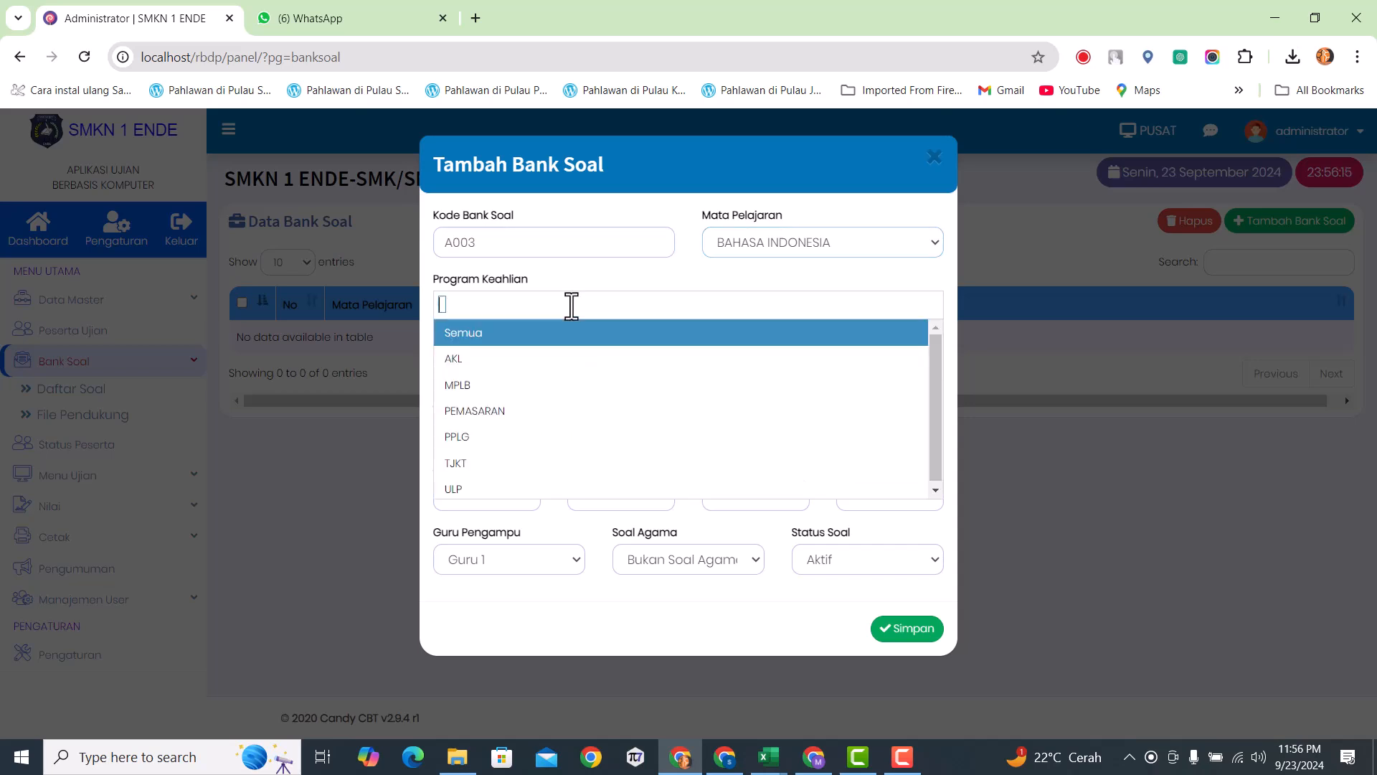
{"action": "left_click_drag", "start_coordinate": [940, 390], "coordinate": [933, 416]}
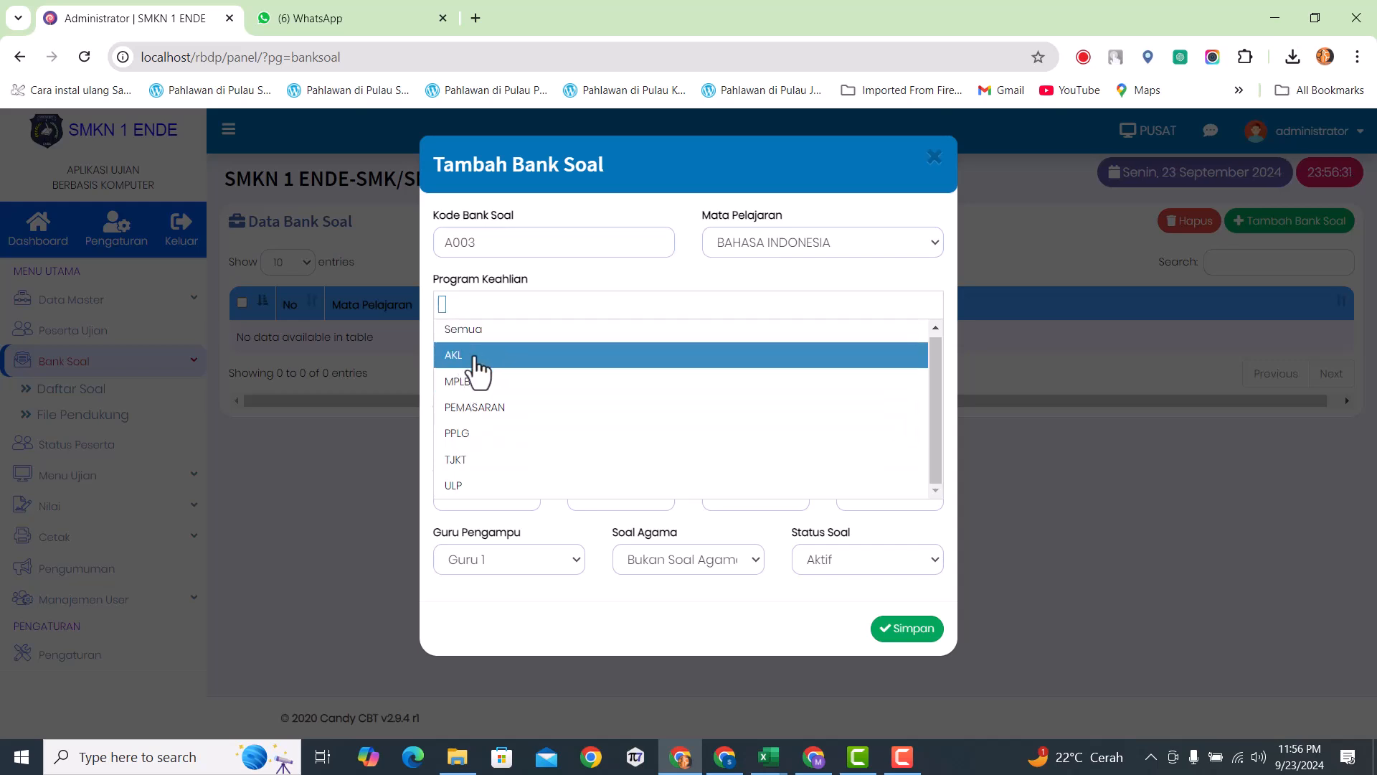
{"action": "left_click", "coordinate": [478, 333]}
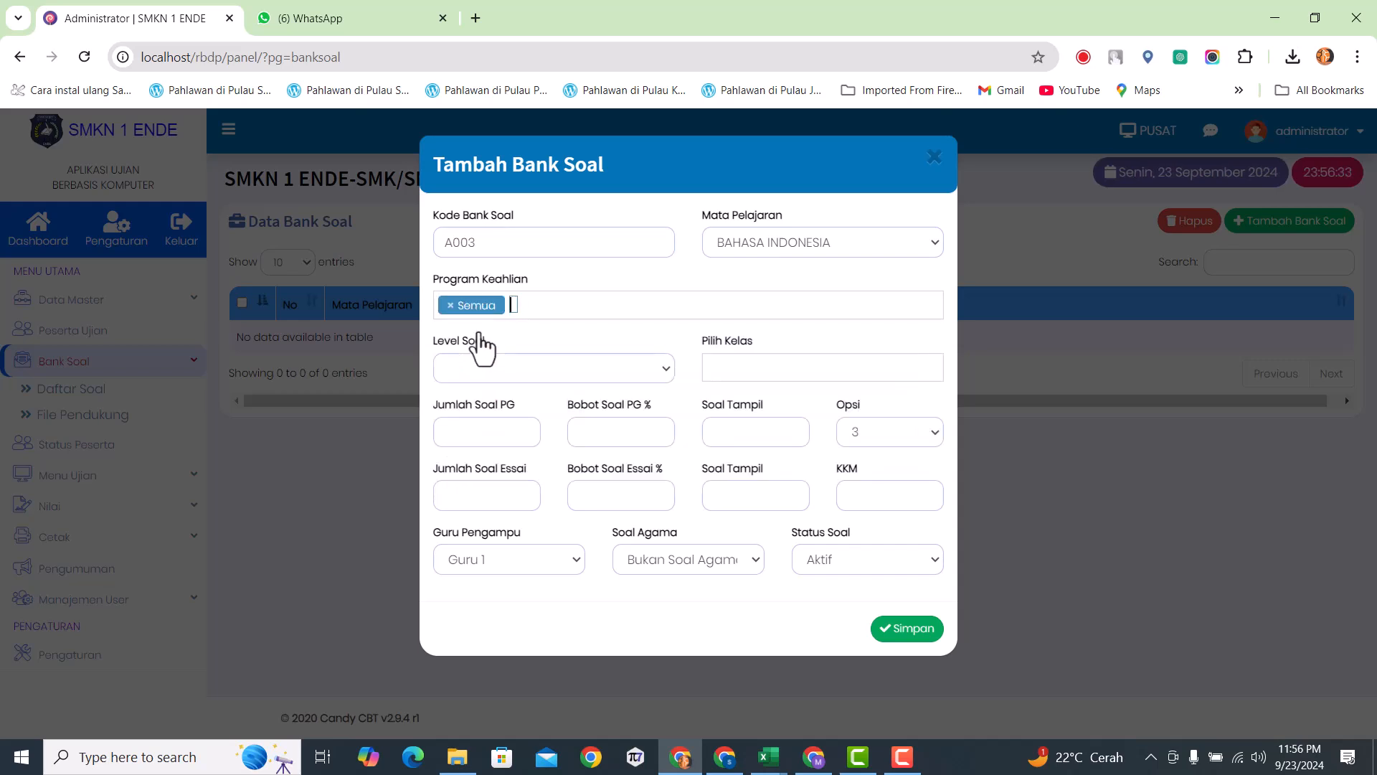
{"action": "left_click", "coordinate": [567, 368]}
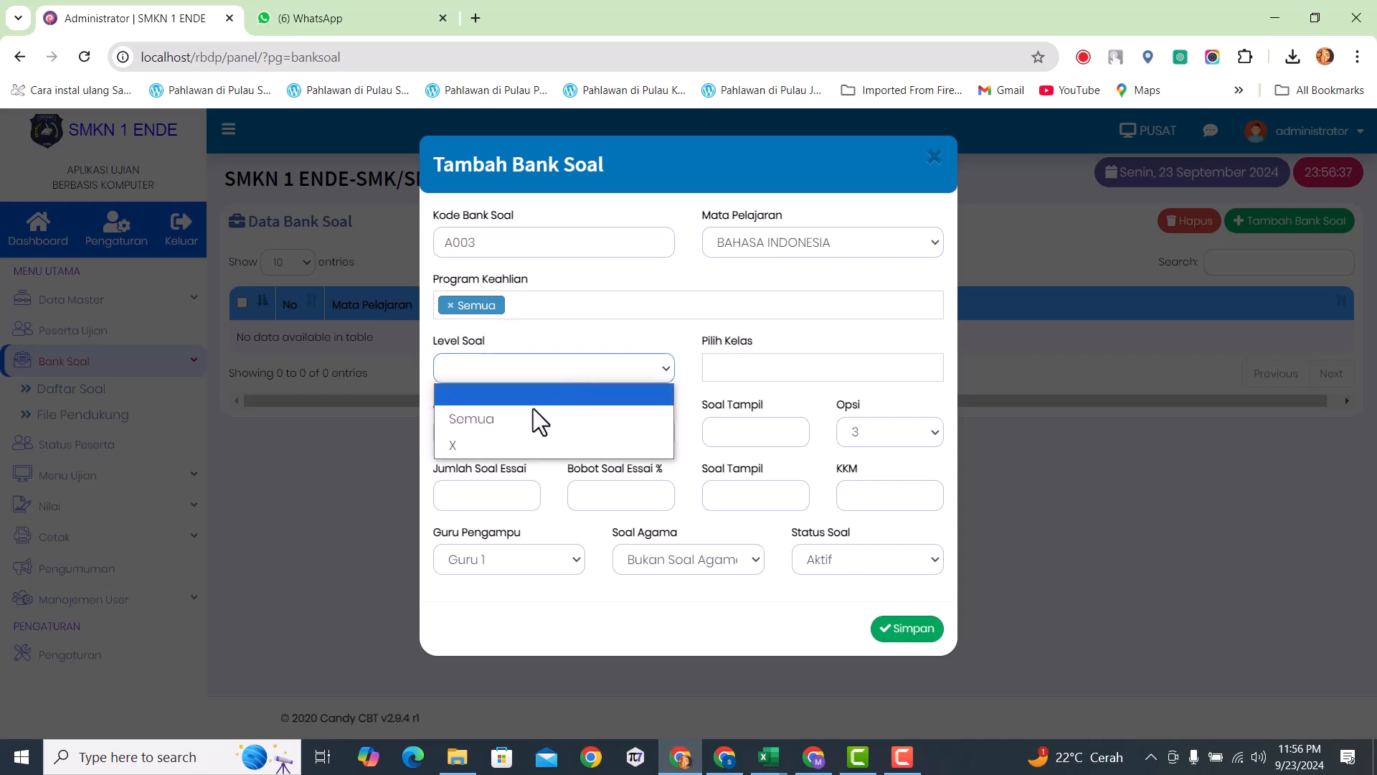
{"action": "left_click", "coordinate": [494, 445]}
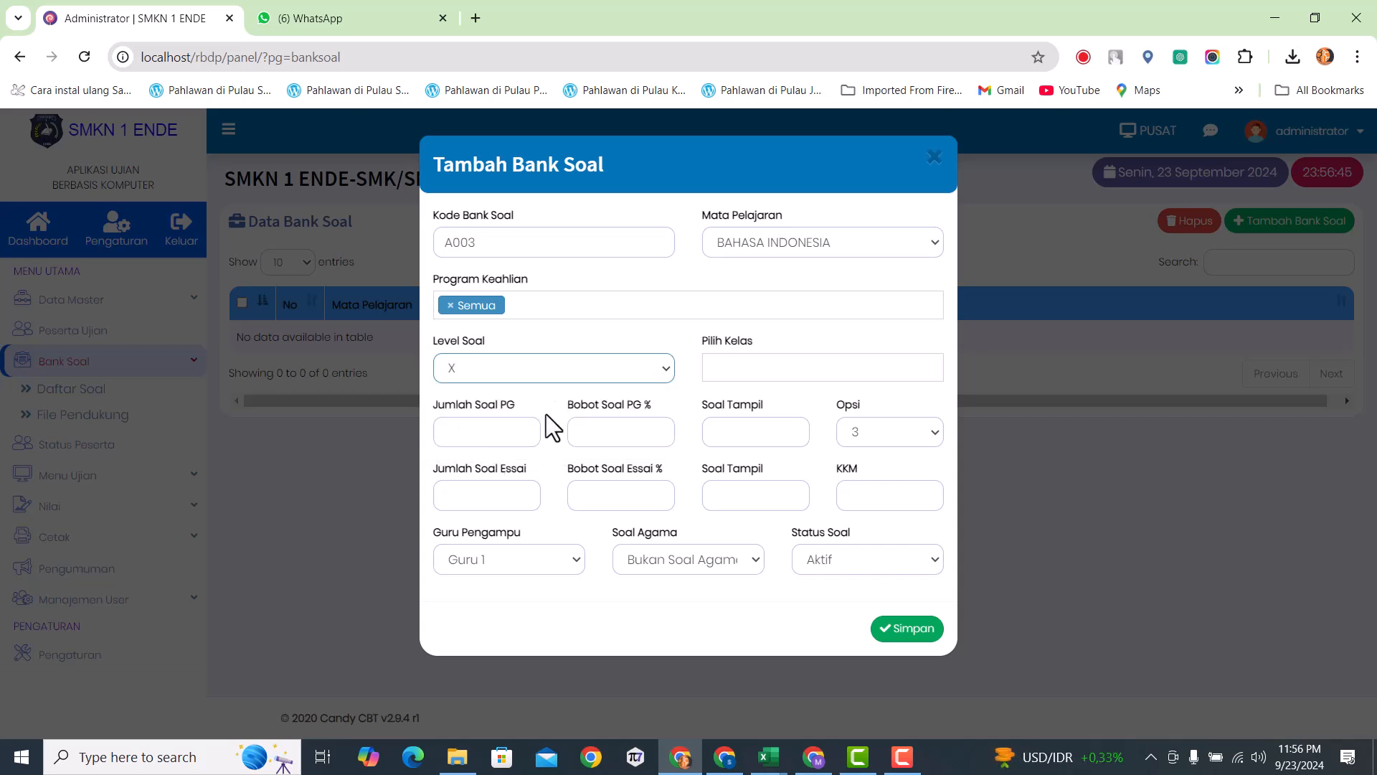
- Look through the available classes and assign the question bank to Semua Kelas
{"action": "left_click", "coordinate": [767, 361]}
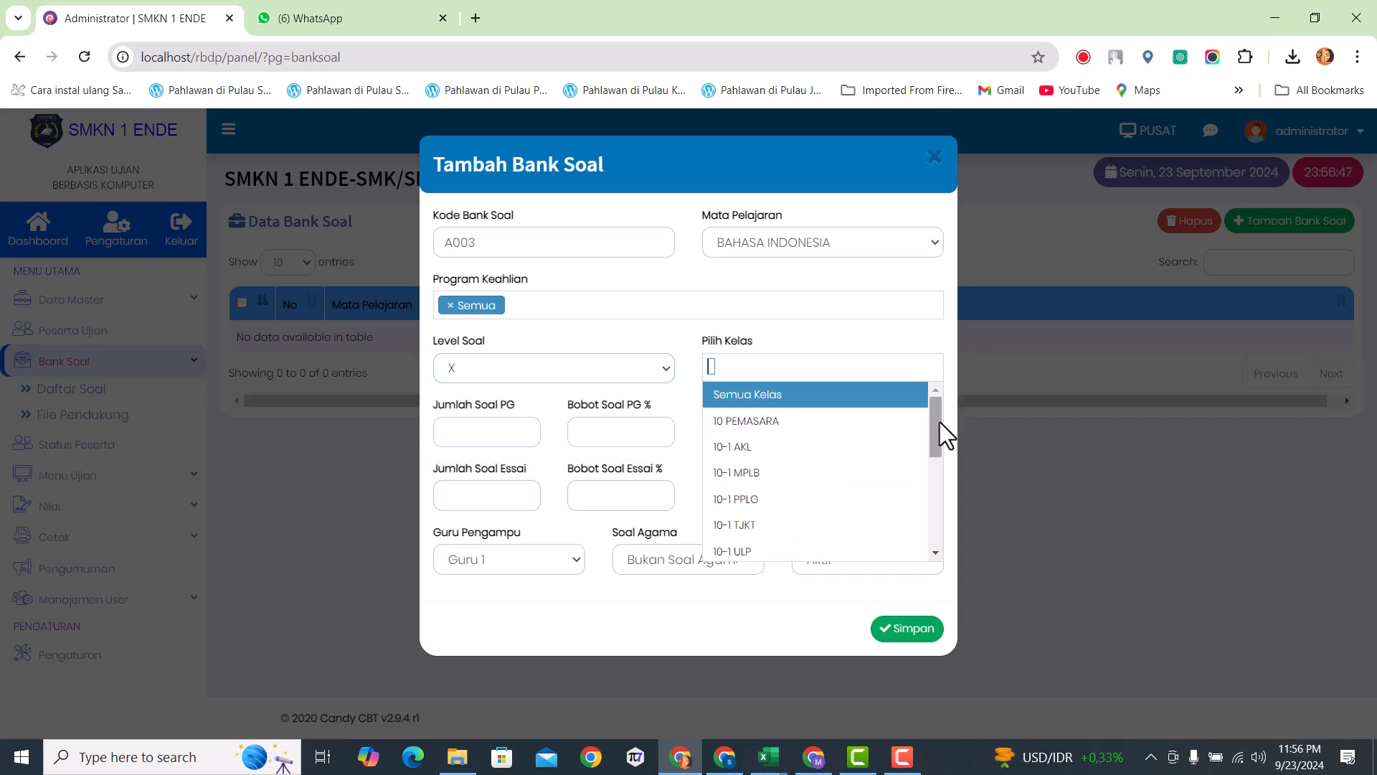
{"action": "left_click_drag", "start_coordinate": [934, 426], "coordinate": [928, 530]}
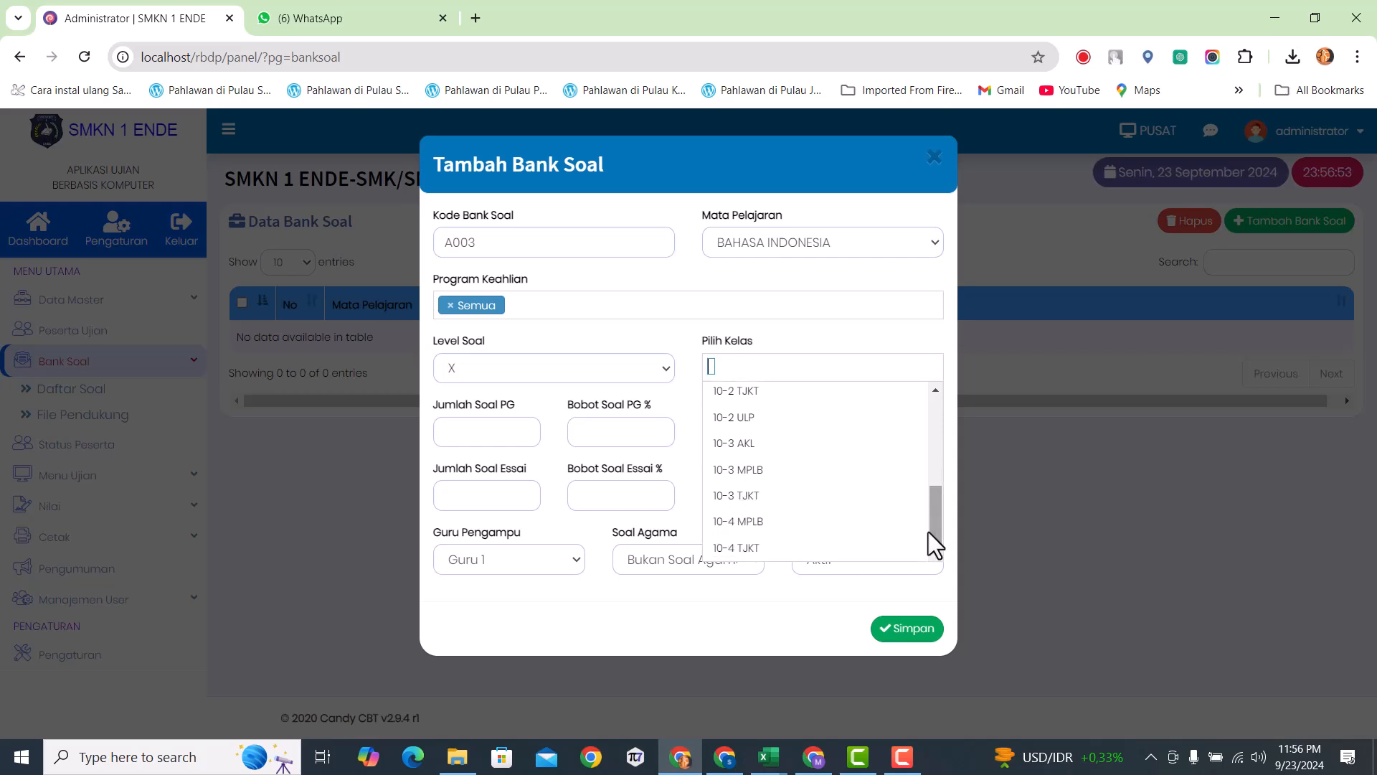
{"action": "left_click_drag", "start_coordinate": [933, 532], "coordinate": [948, 415]}
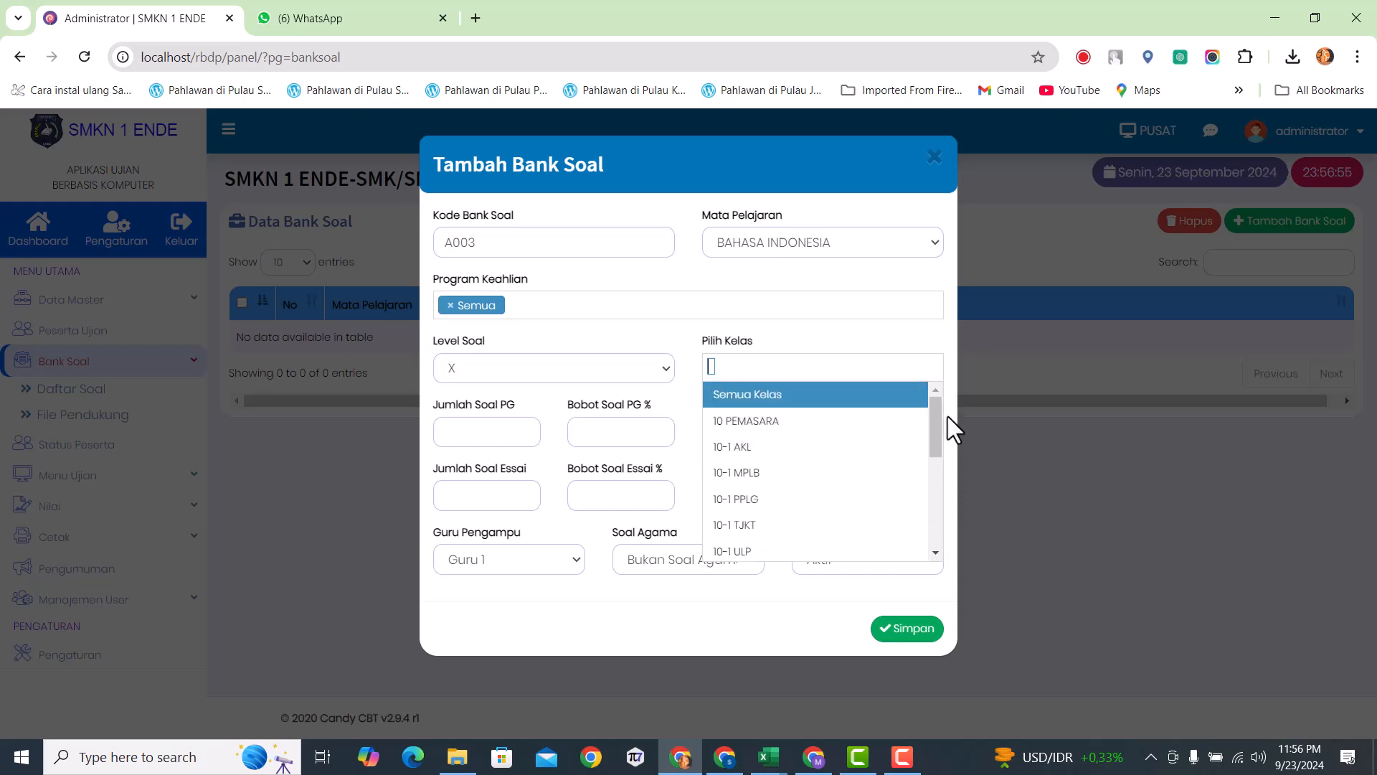
{"action": "left_click", "coordinate": [802, 402]}
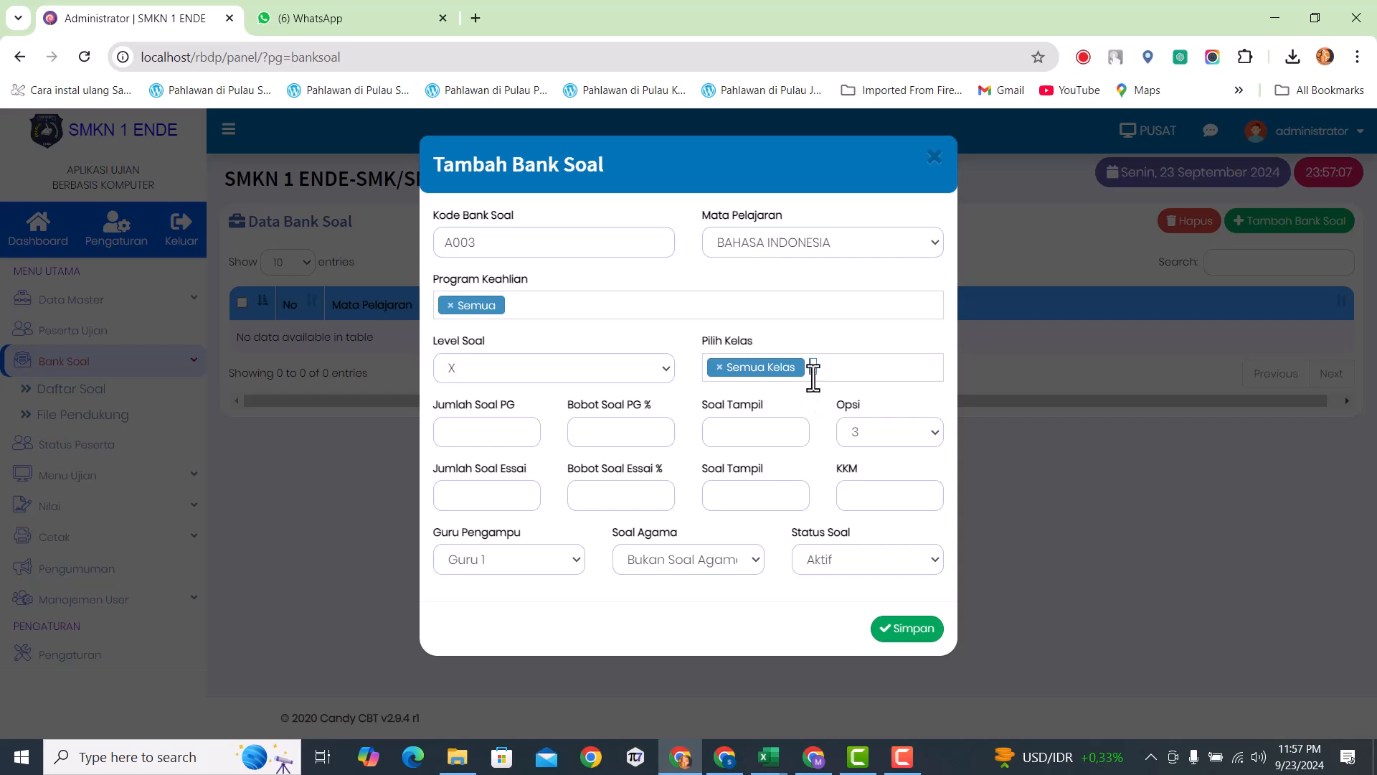
- Remove the Semua Kelas selection from the question bank's classes
{"action": "key", "text": "BackSpace"}
{"action": "key", "text": "BackSpace"}
{"action": "key", "text": "BackSpace"}
{"action": "key", "text": "BackSpace"}
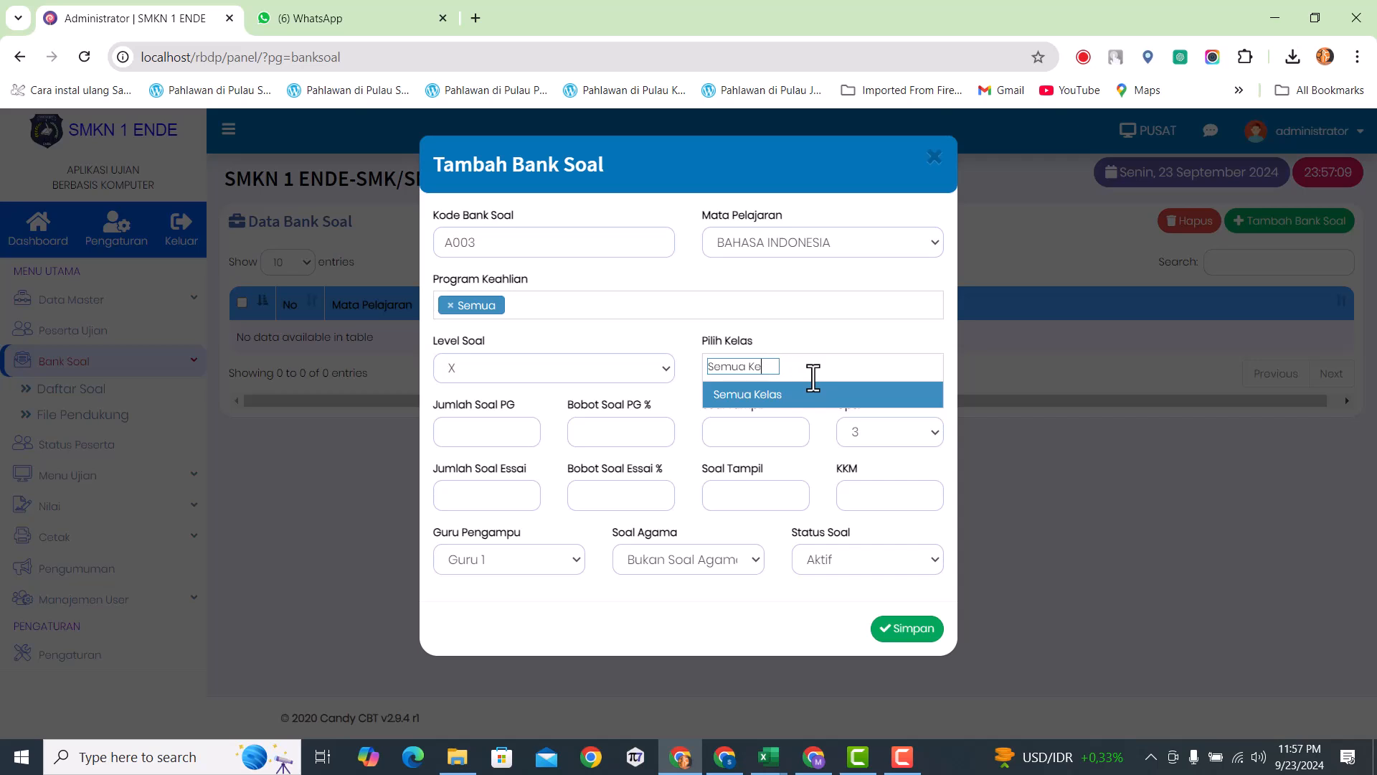
{"action": "key", "text": "BackSpace"}
{"action": "key", "text": "BackSpace"}
{"action": "key", "text": "BackSpace"}
{"action": "key", "text": "BackSpace"}
{"action": "key", "text": "BackSpace"}
{"action": "key", "text": "BackSpace"}
{"action": "key", "text": "BackSpace"}
{"action": "key", "text": "BackSpace"}
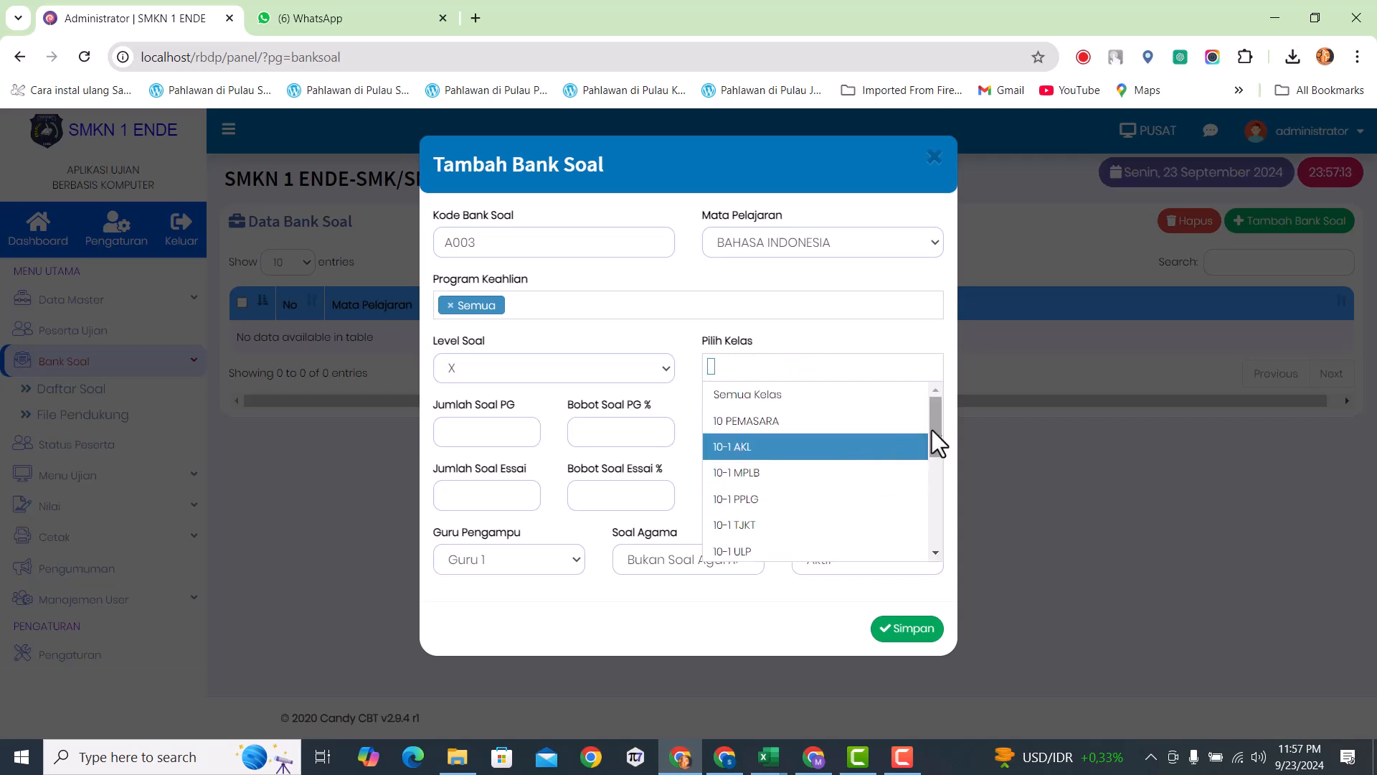
- Assign the question bank to classes 10-1 PPLG and 10-2 PPLG
{"action": "left_click", "coordinate": [794, 502]}
{"action": "left_click", "coordinate": [793, 372]}
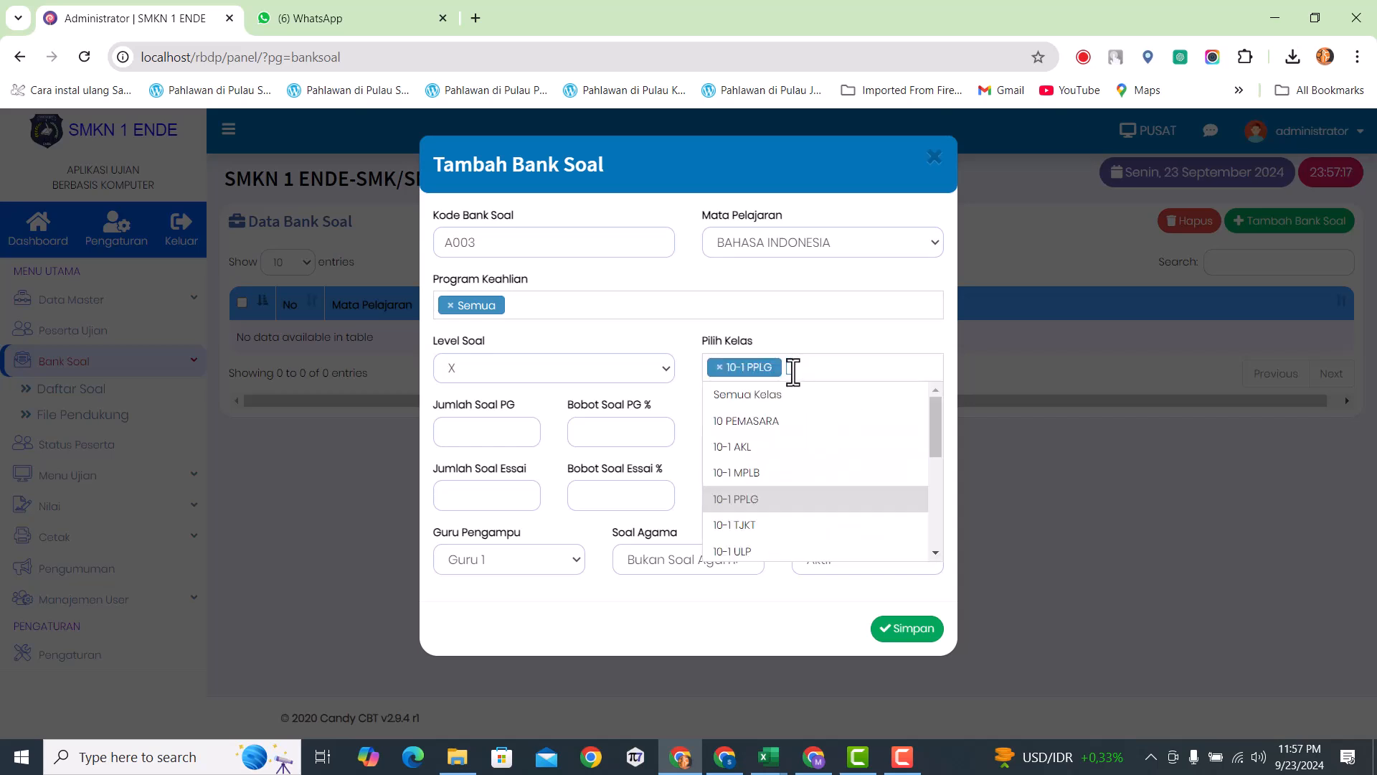
{"action": "left_click_drag", "start_coordinate": [934, 450], "coordinate": [924, 489]}
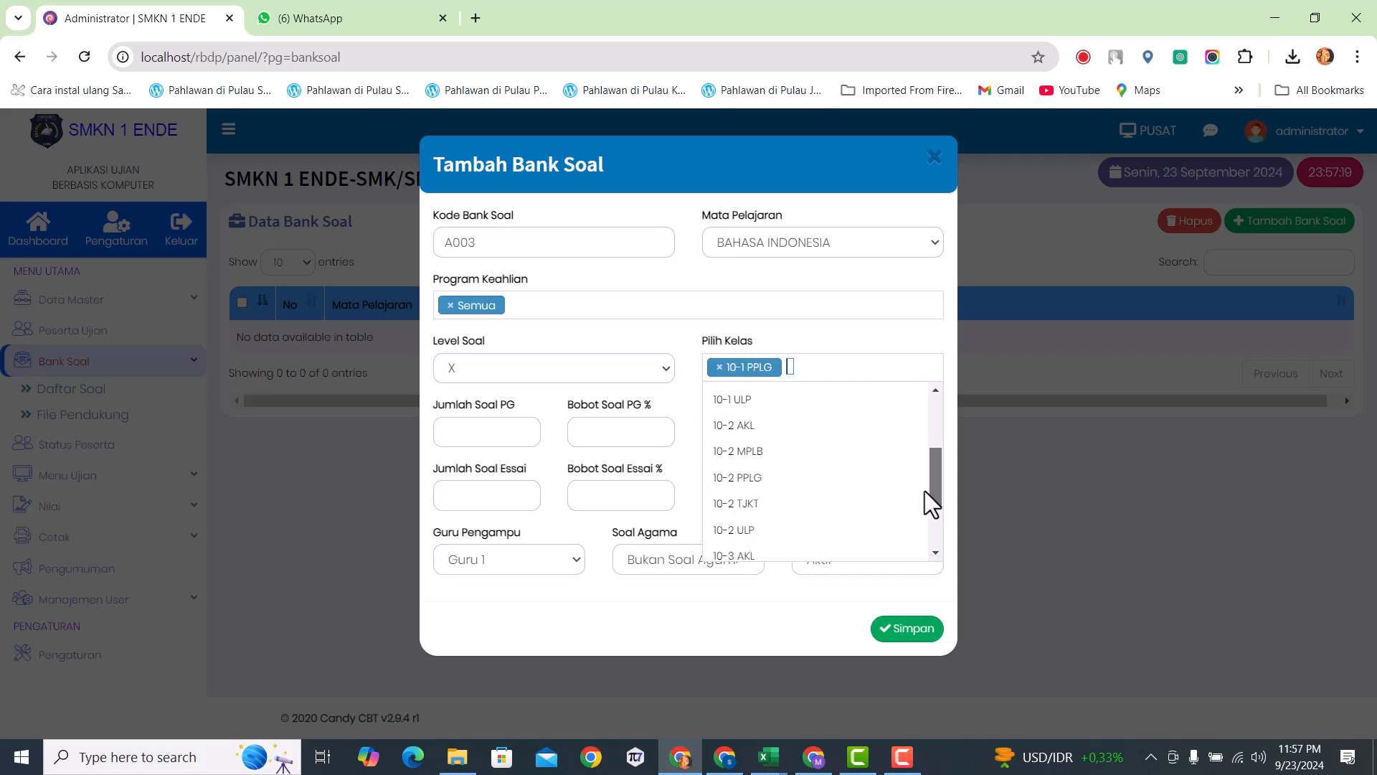
{"action": "left_click", "coordinate": [788, 477]}
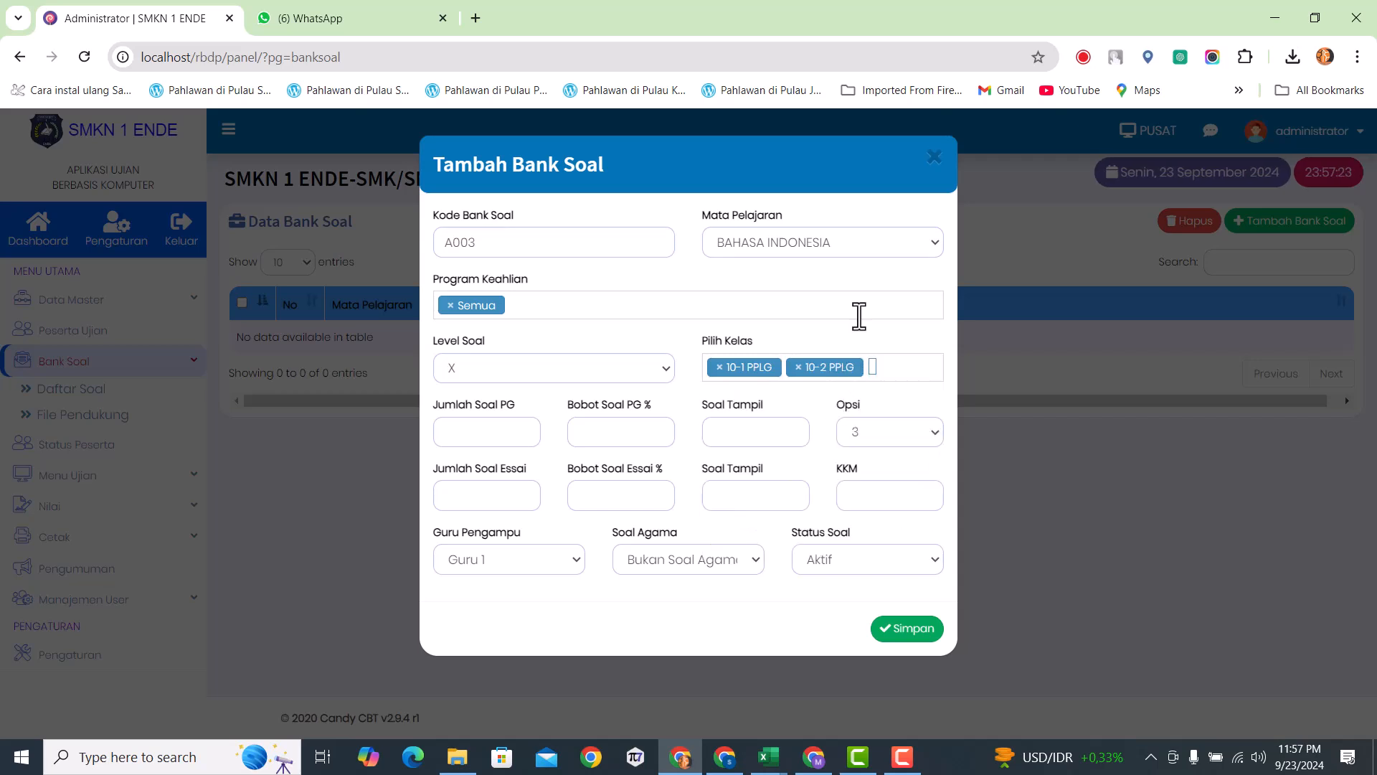
- Replace the 10-1 PPLG and 10-2 PPLG class selections with Semua Kelas
{"action": "key", "text": "BackSpace"}
{"action": "key", "text": "BackSpace"}
{"action": "key", "text": "BackSpace"}
{"action": "key", "text": "BackSpace"}
{"action": "key", "text": "BackSpace"}
{"action": "key", "text": "BackSpace"}
{"action": "key", "text": "BackSpace"}
{"action": "key", "text": "BackSpace"}
{"action": "key", "text": "BackSpace"}
{"action": "key", "text": "BackSpace"}
{"action": "key", "text": "BackSpace"}
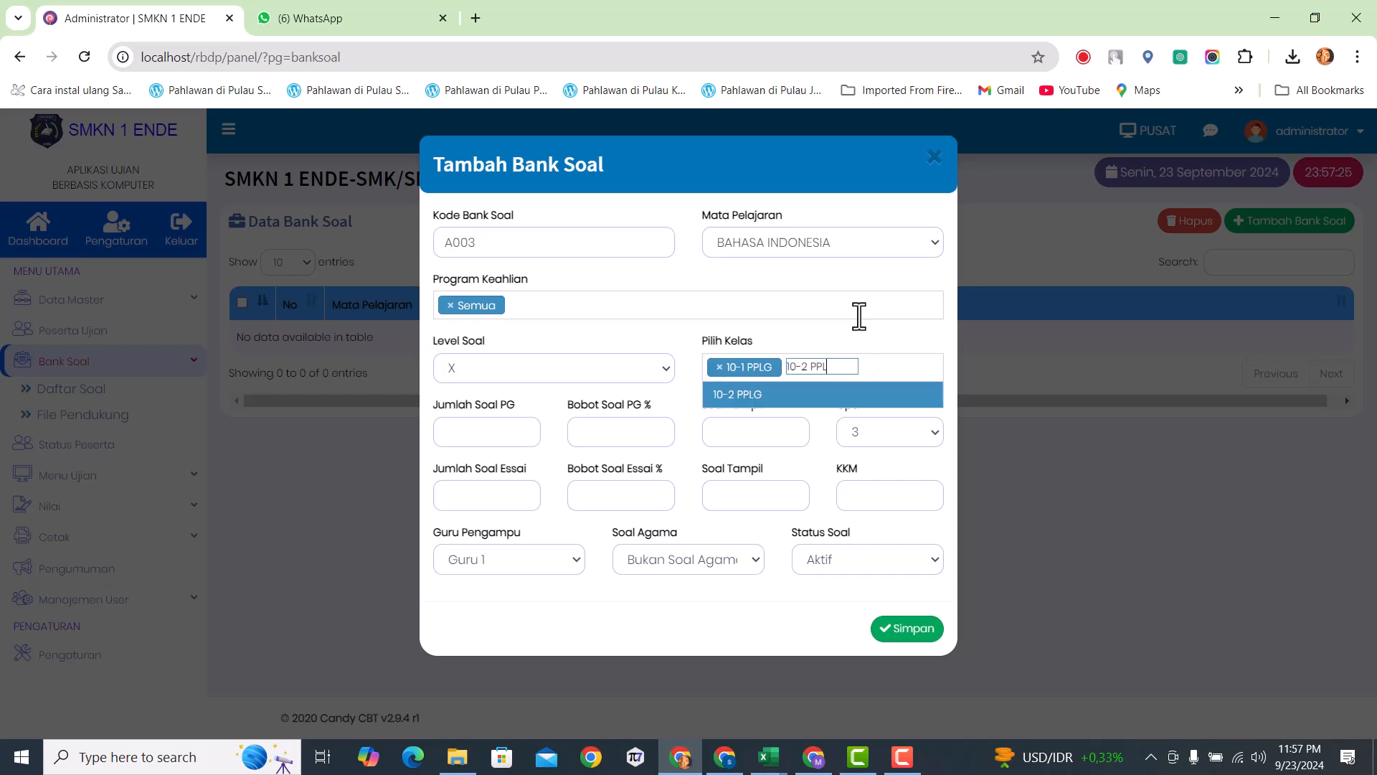
{"action": "key", "text": "BackSpace"}
{"action": "key", "text": "BackSpace"}
{"action": "key", "text": "BackSpace"}
{"action": "key", "text": "BackSpace"}
{"action": "key", "text": "BackSpace"}
{"action": "key", "text": "BackSpace"}
{"action": "key", "text": "BackSpace"}
{"action": "key", "text": "BackSpace"}
{"action": "key", "text": "BackSpace"}
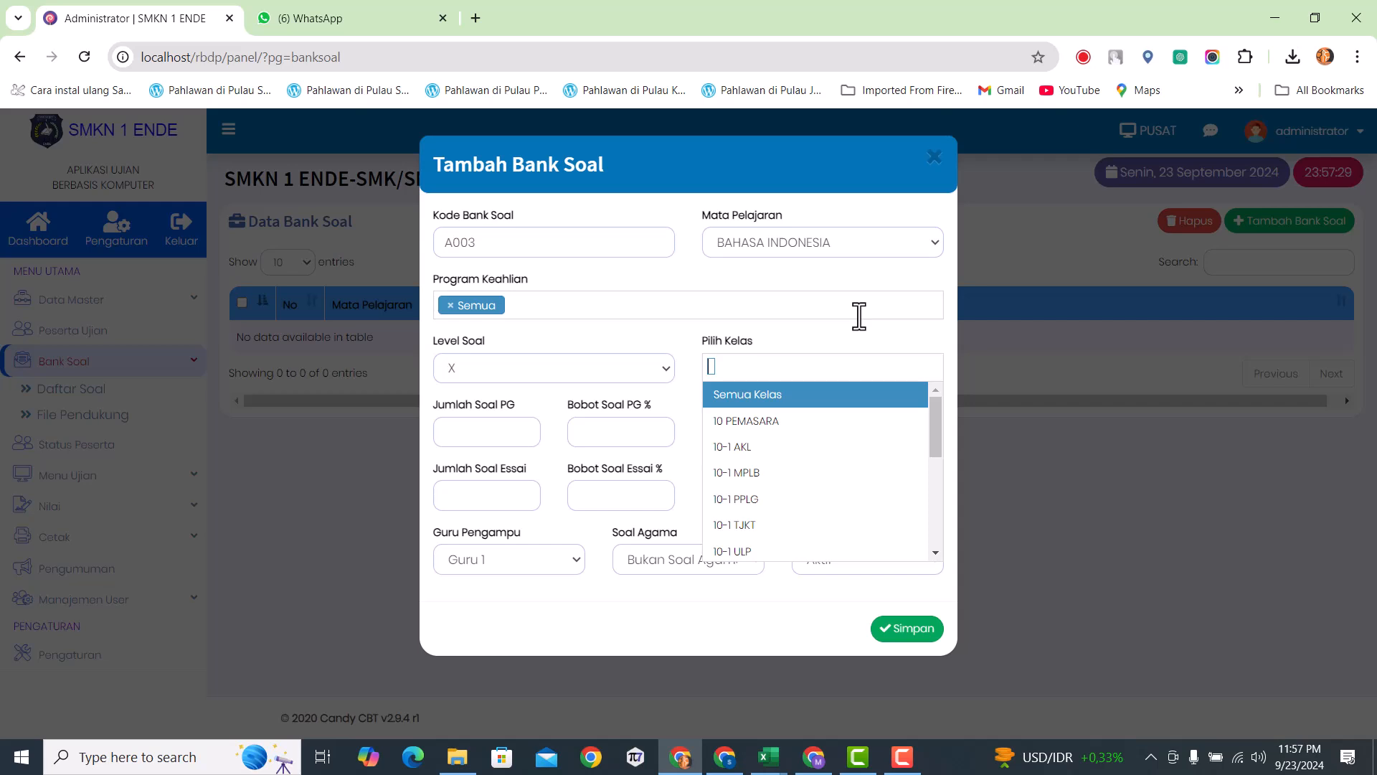
{"action": "left_click", "coordinate": [791, 403]}
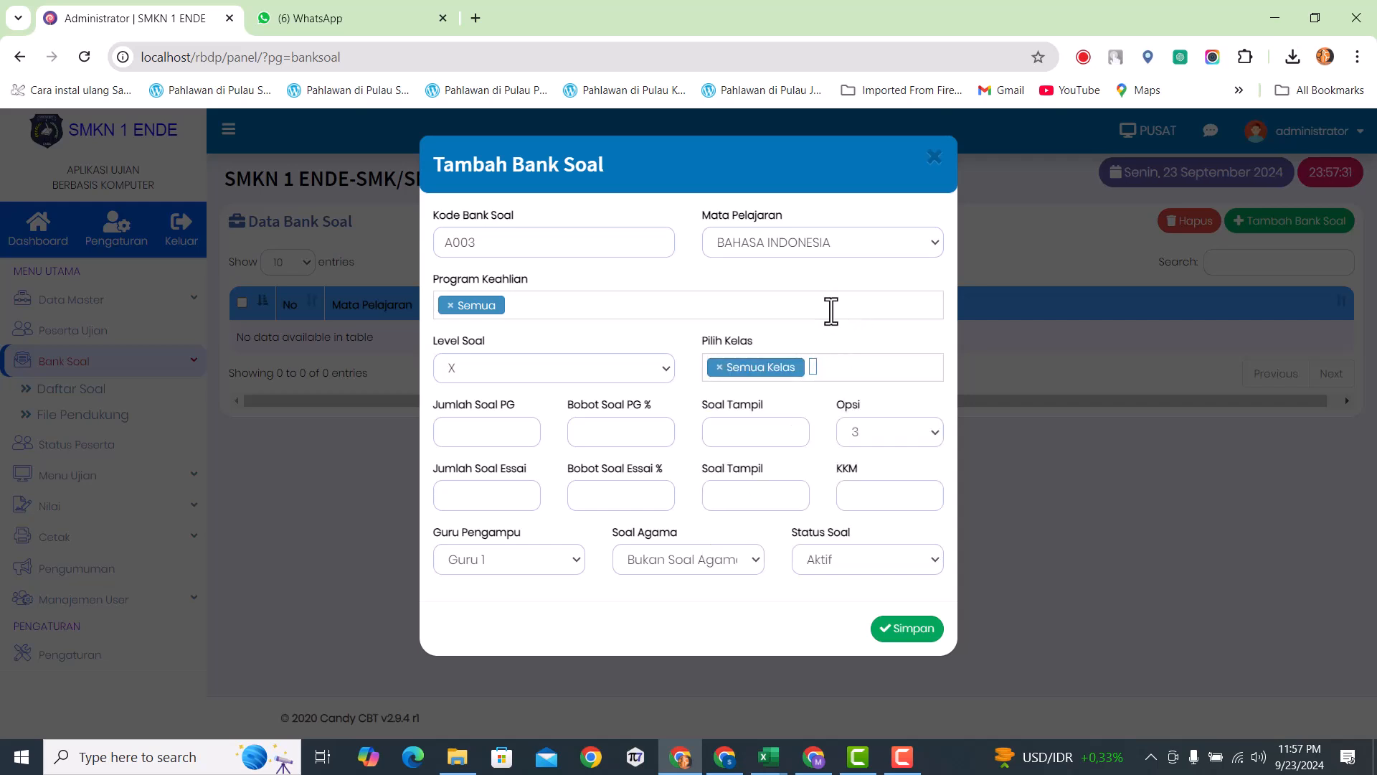
- Set Jumlah Soal PG to 4 and Bobot Soal PG to 100%
{"action": "left_click", "coordinate": [480, 431]}
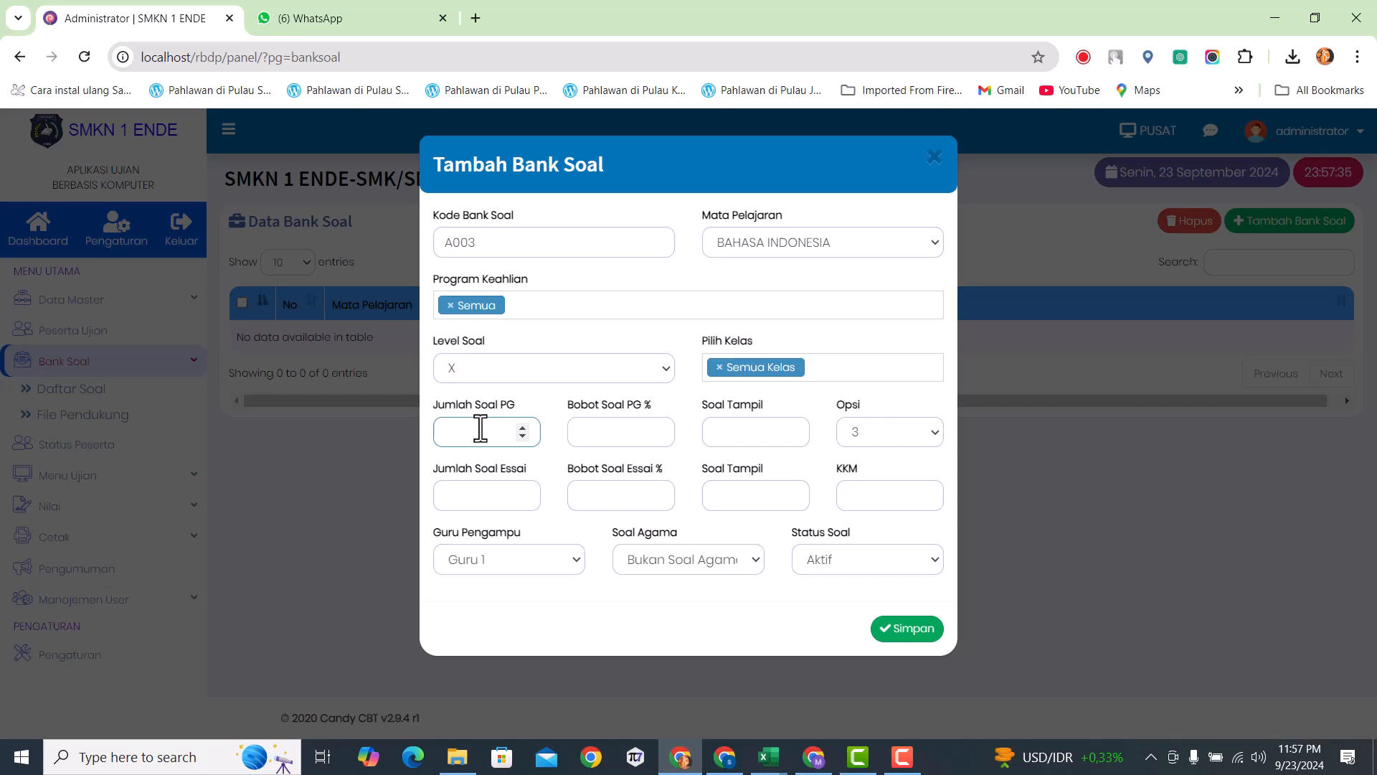
{"action": "type", "text": "4"}
{"action": "key", "text": "BackSpace"}
{"action": "type", "text": "30"}
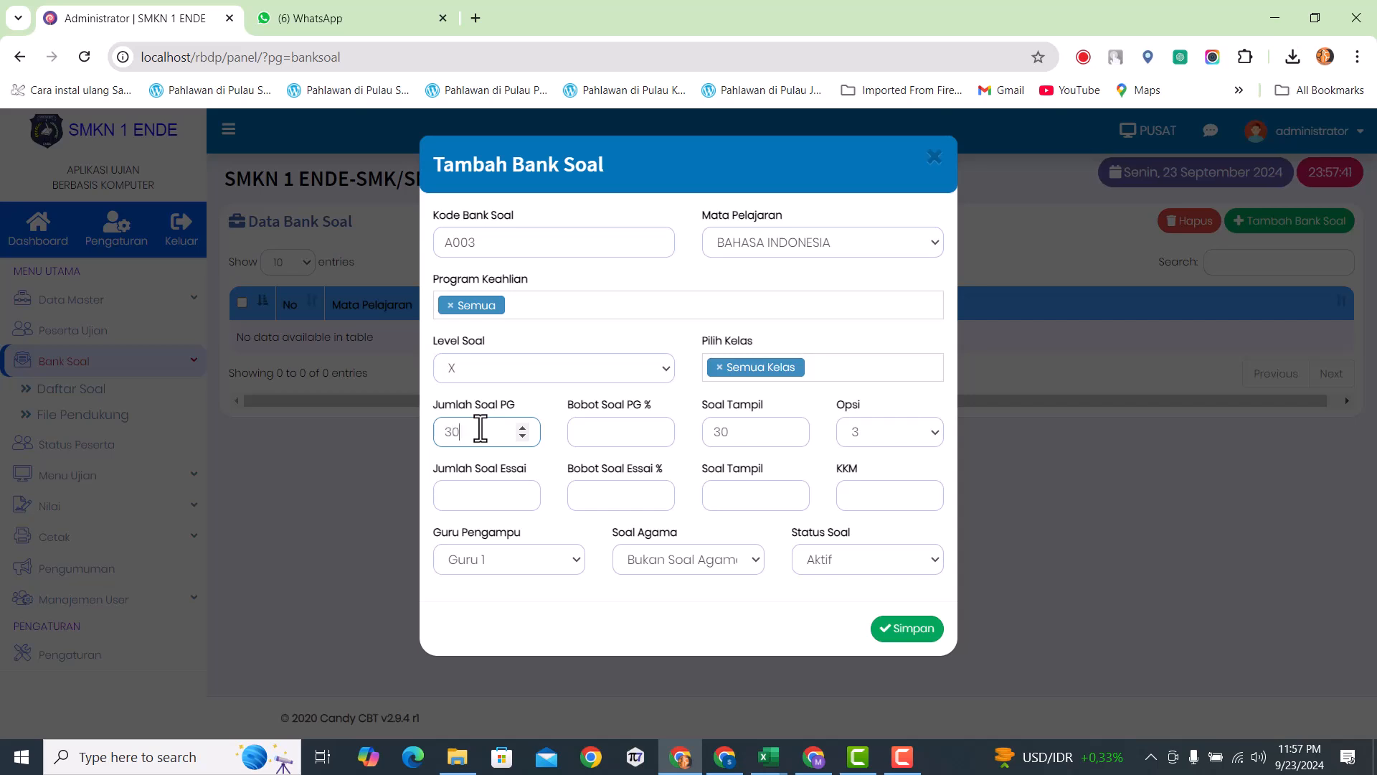
{"action": "key", "text": "BackSpace"}
{"action": "key", "text": "BackSpace"}
{"action": "type", "text": "4"}
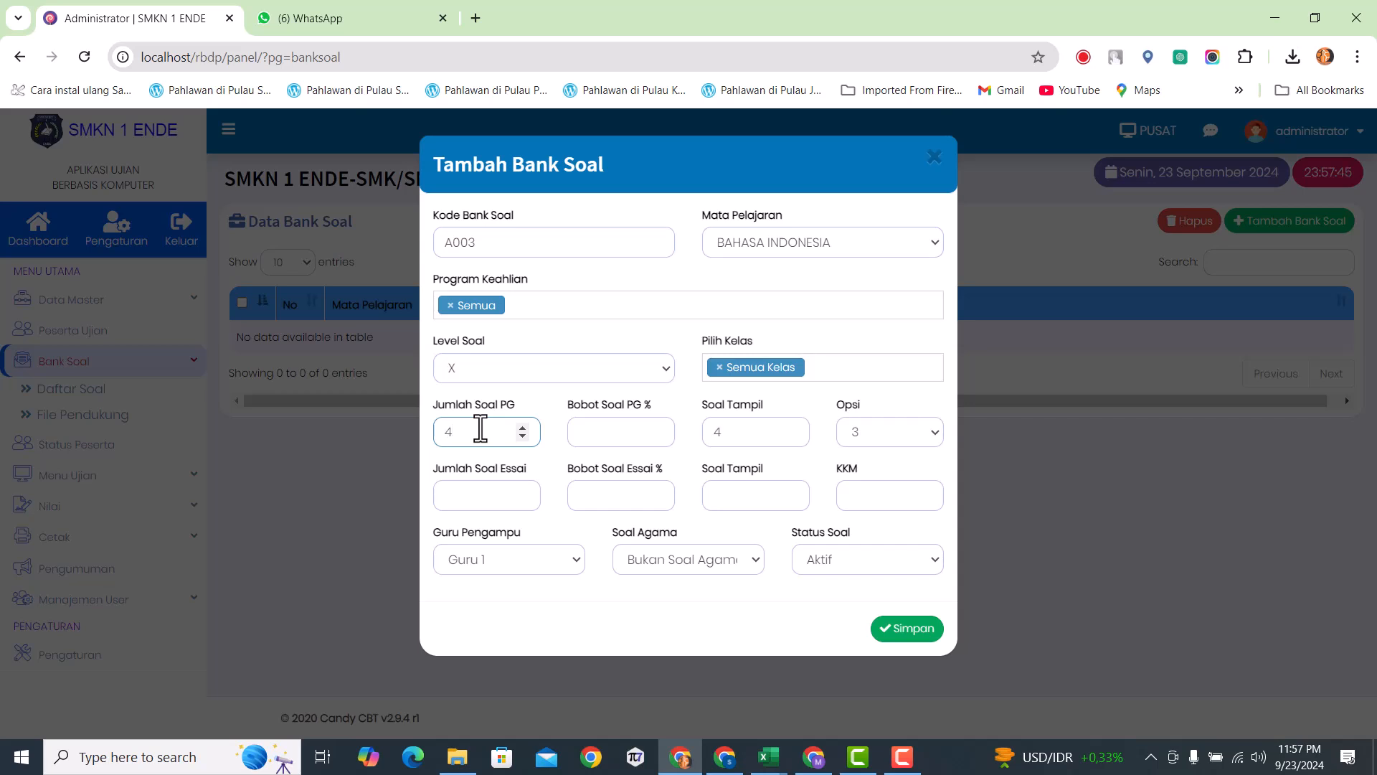
{"action": "left_click", "coordinate": [589, 431]}
{"action": "type", "text": "100"}
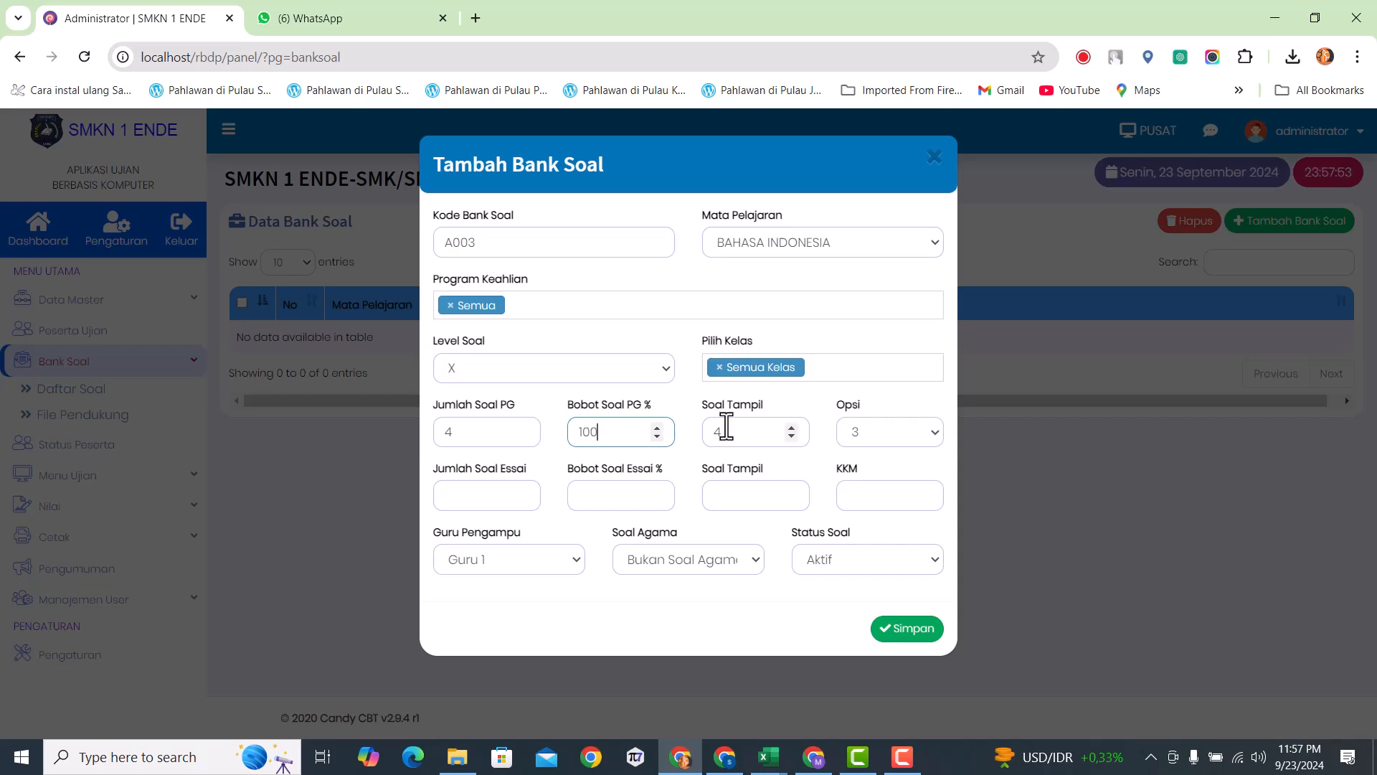
- Set the number of answer options (Opsi) for the multiple-choice questions to 5
{"action": "left_click", "coordinate": [450, 434]}
{"action": "left_click", "coordinate": [750, 437]}
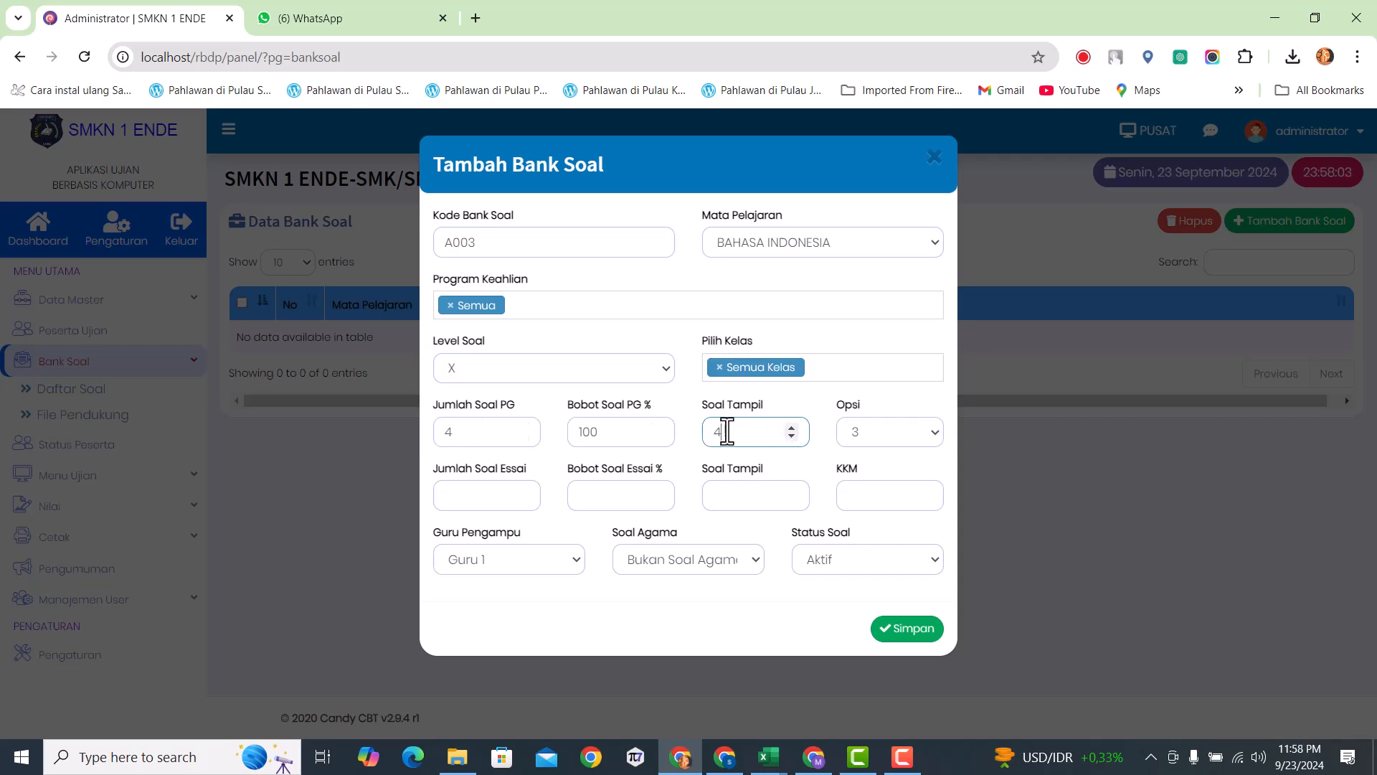
{"action": "left_click", "coordinate": [903, 435]}
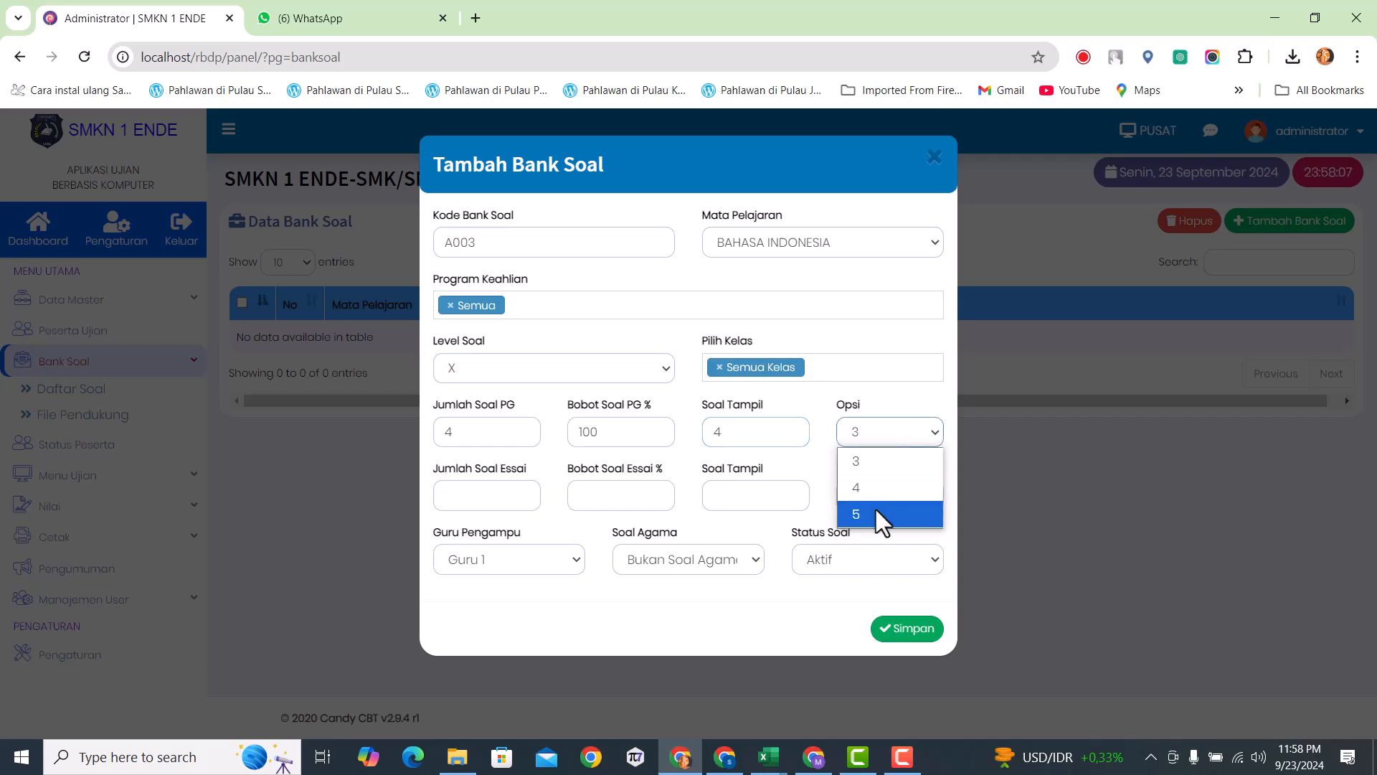
{"action": "left_click", "coordinate": [875, 509]}
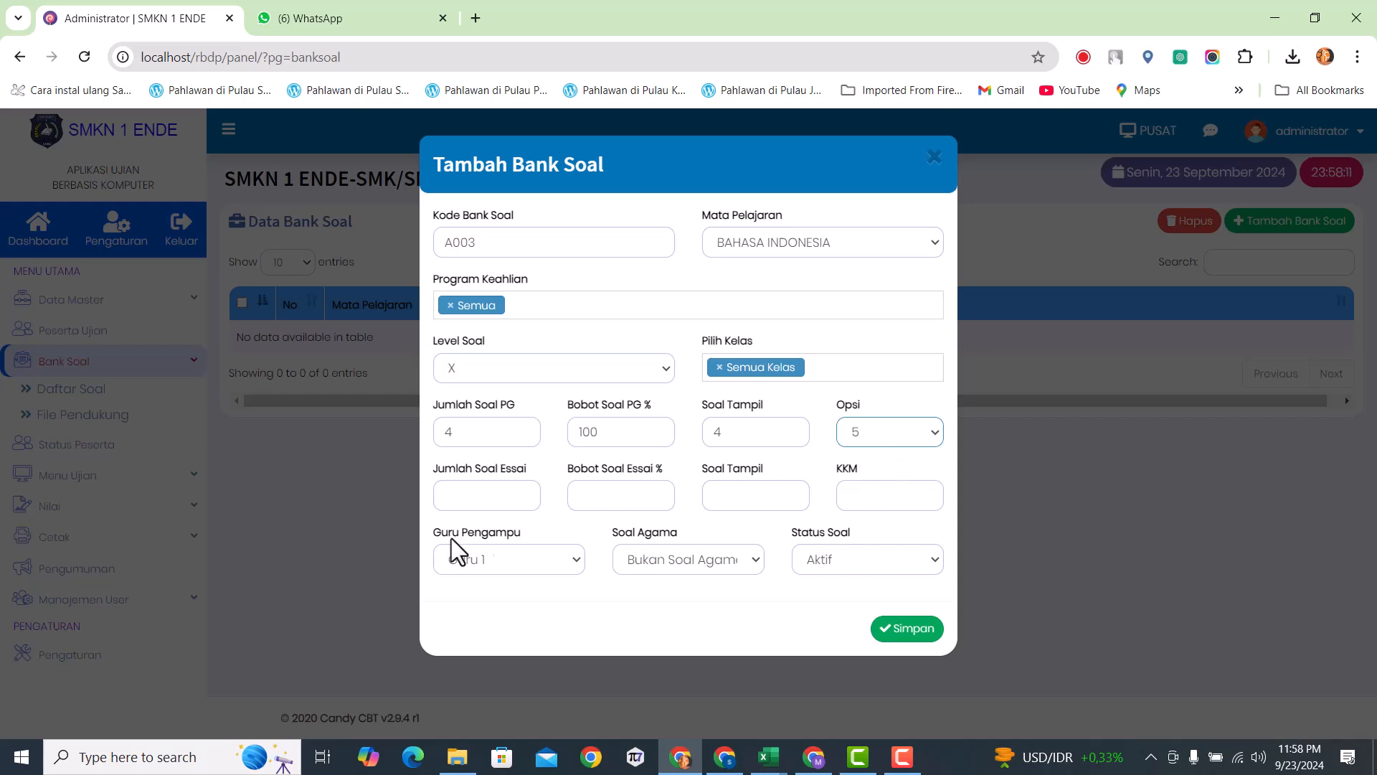
- Set Jumlah Soal Essai and Bobot Soal Essai to 0, and set KKM to 75
{"action": "left_click", "coordinate": [476, 495]}
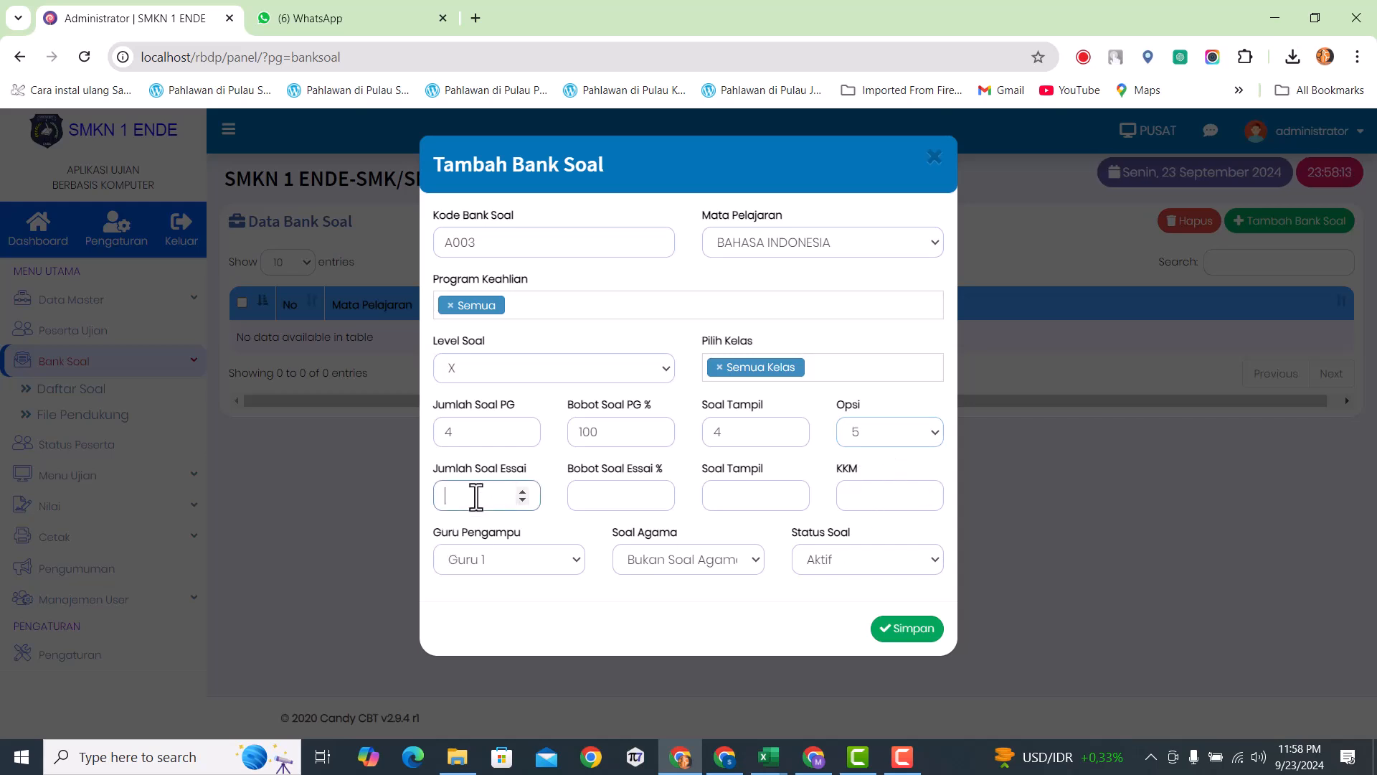
{"action": "type", "text": "0"}
{"action": "left_click", "coordinate": [627, 488]}
{"action": "type", "text": "0"}
{"action": "left_click", "coordinate": [864, 490]}
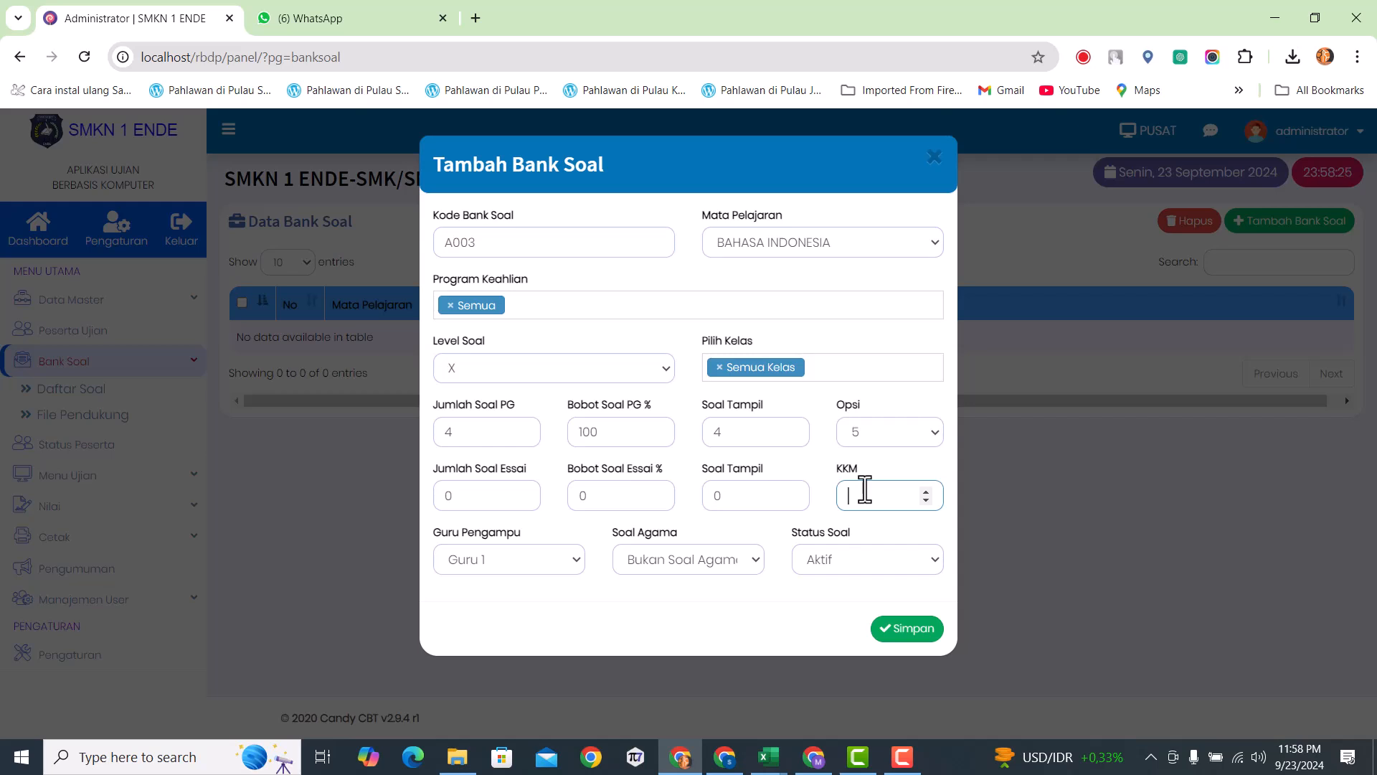
{"action": "type", "text": "75"}
- Check the teacher, status and religion settings, keep Guru 1, Aktif and Bukan Soal Agama, and save the question bank
{"action": "left_click", "coordinate": [505, 563]}
{"action": "left_click", "coordinate": [505, 564]}
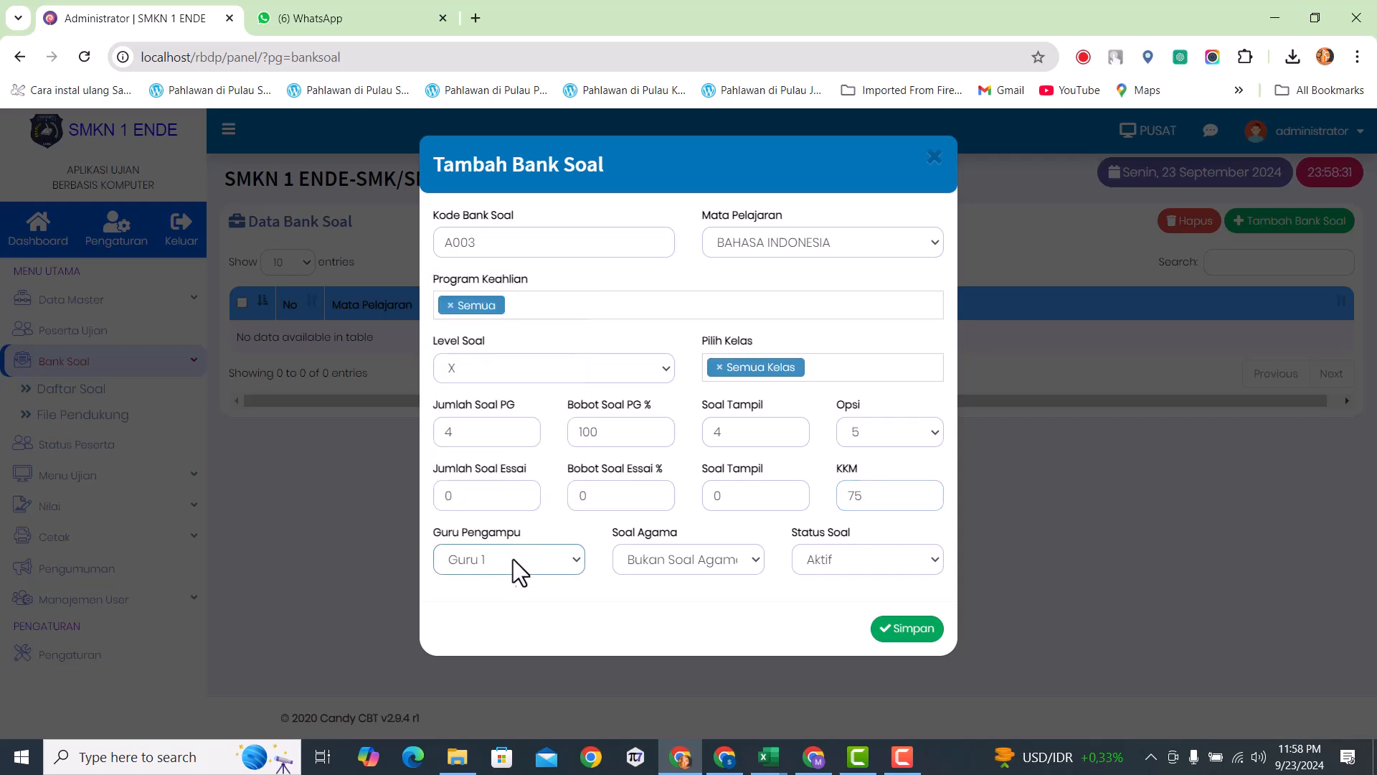
{"action": "left_click", "coordinate": [872, 557]}
{"action": "left_click", "coordinate": [872, 557]}
{"action": "left_click", "coordinate": [872, 557]}
{"action": "left_click", "coordinate": [860, 562]}
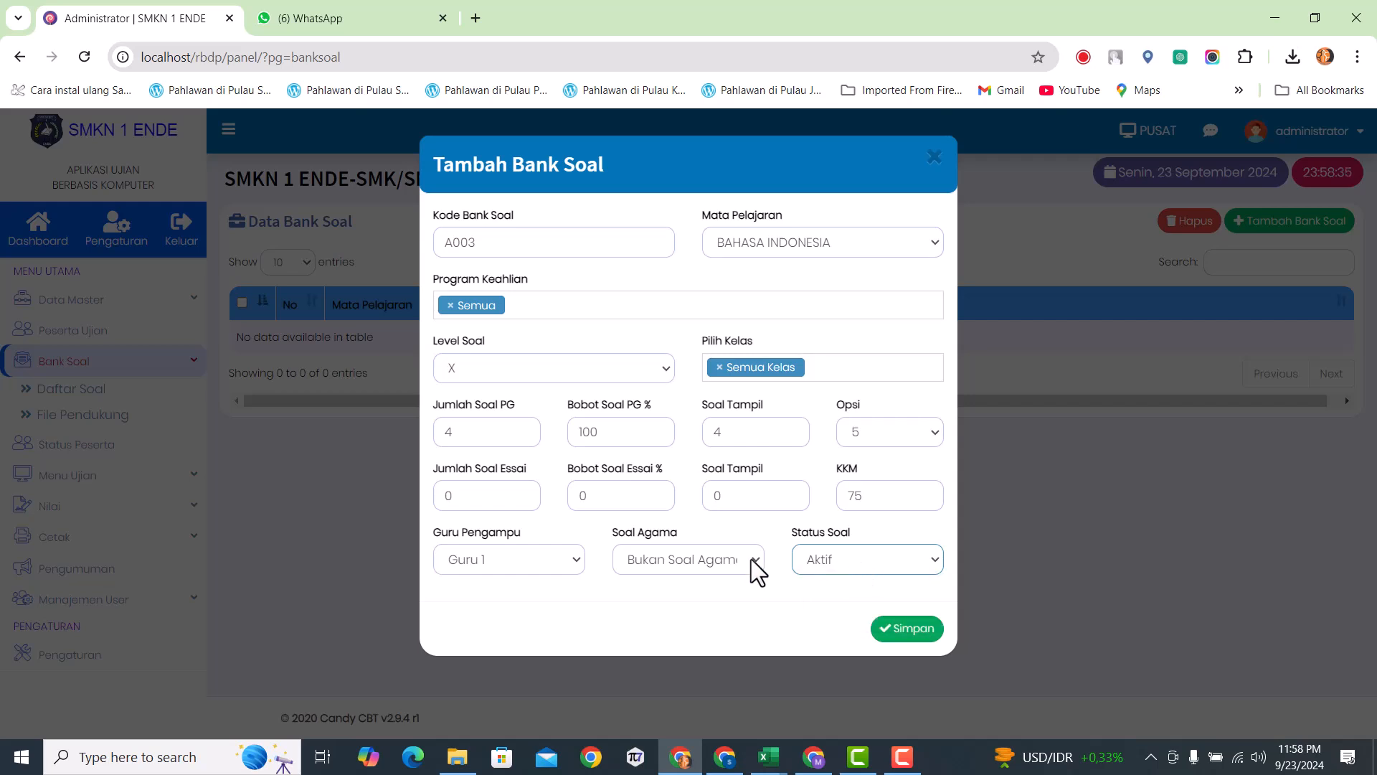
{"action": "left_click", "coordinate": [685, 558]}
{"action": "left_click", "coordinate": [687, 557]}
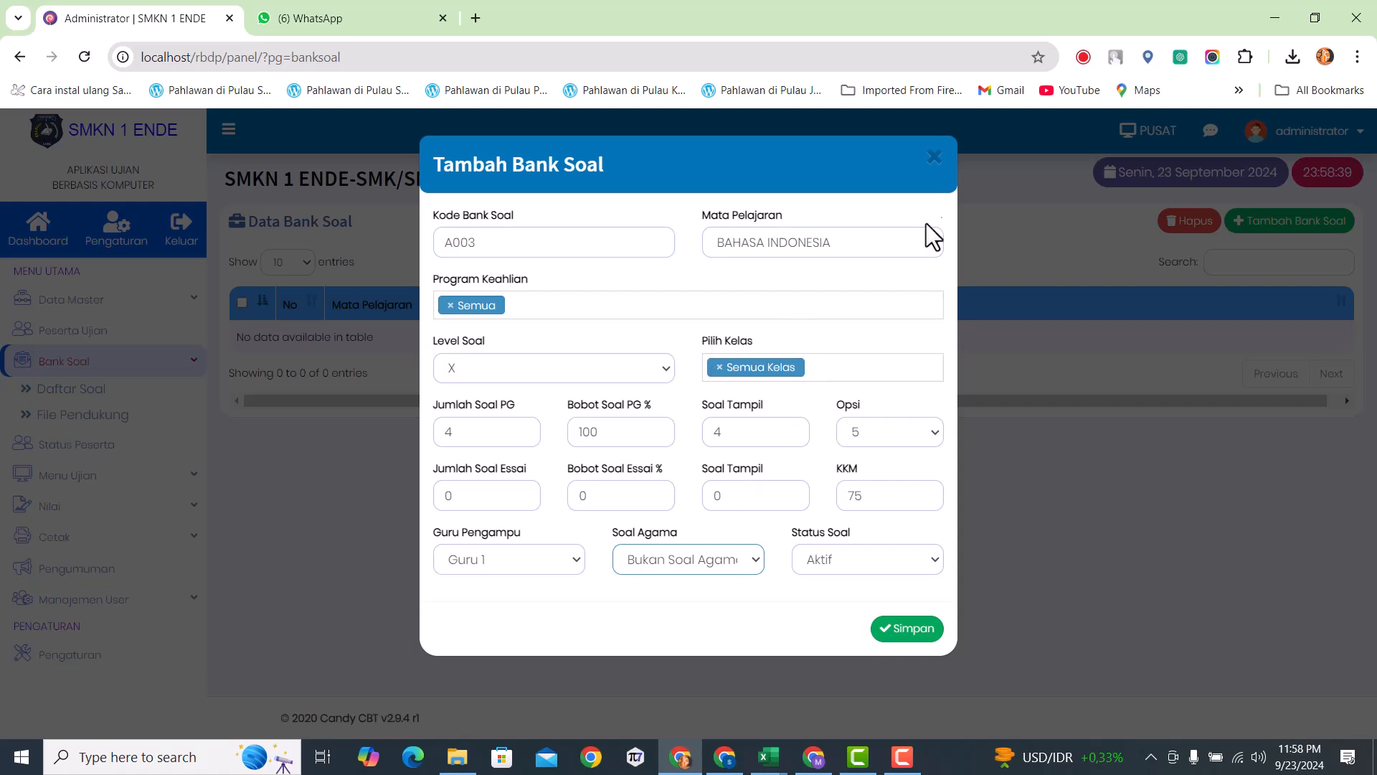
{"action": "left_click", "coordinate": [900, 631]}
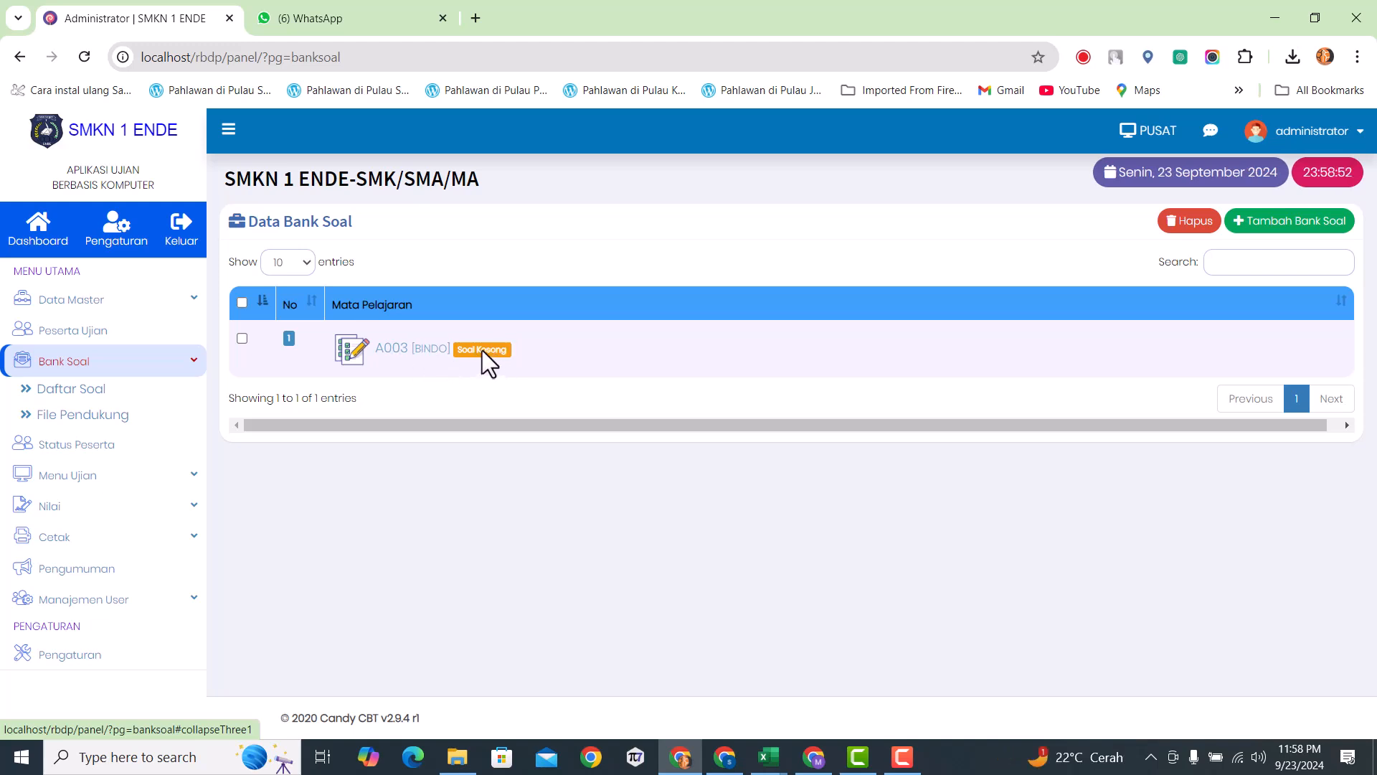
- Expand the details of question bank A003 and open its question import page
{"action": "left_click", "coordinate": [432, 363]}
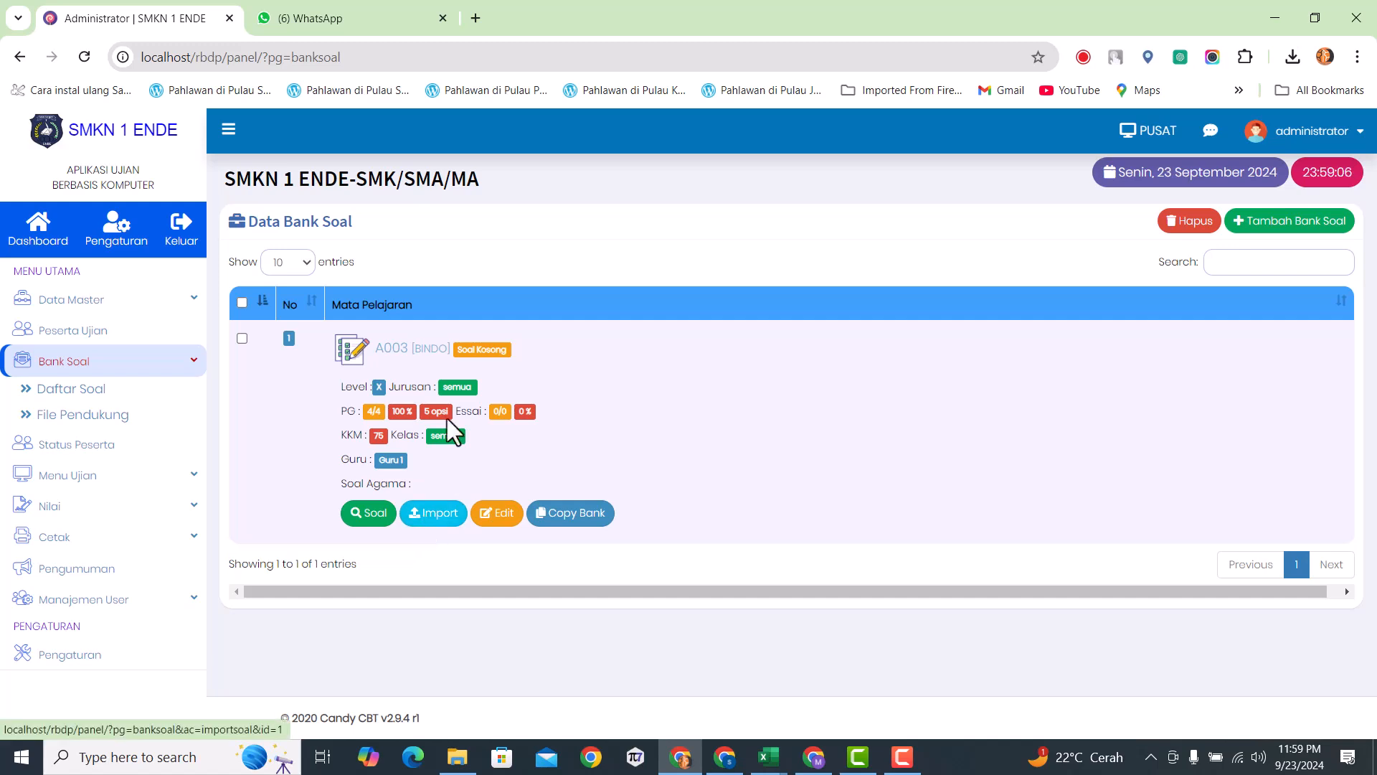
{"action": "left_click", "coordinate": [409, 351]}
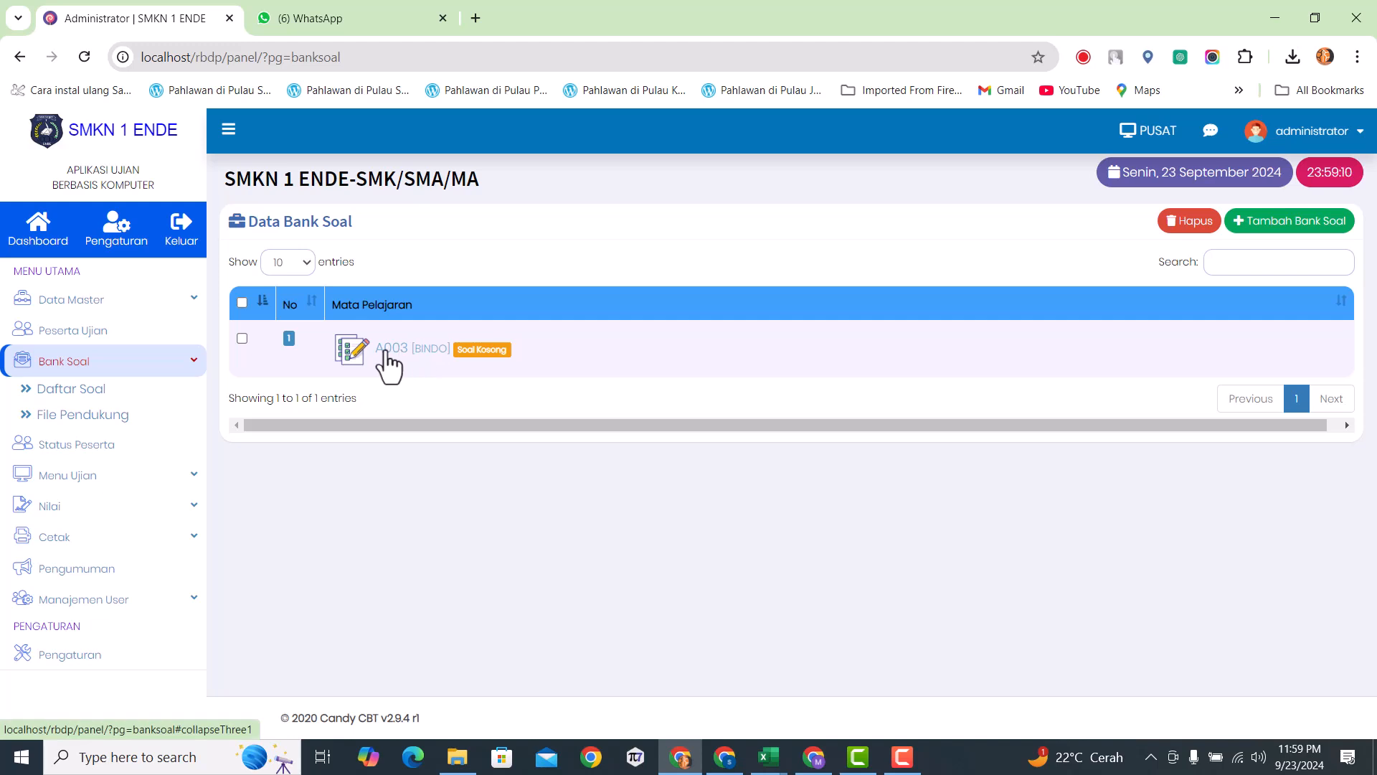
{"action": "left_click", "coordinate": [428, 351]}
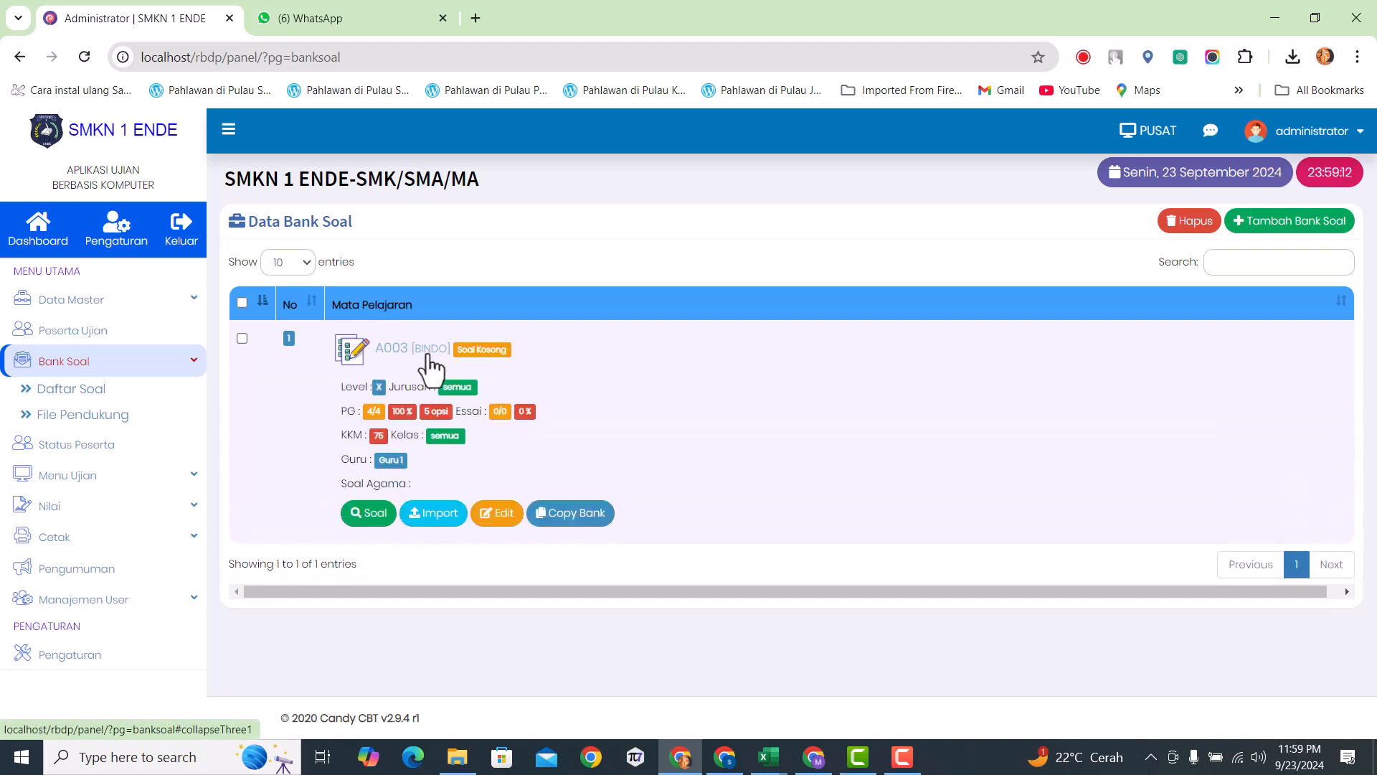
{"action": "left_click", "coordinate": [432, 513]}
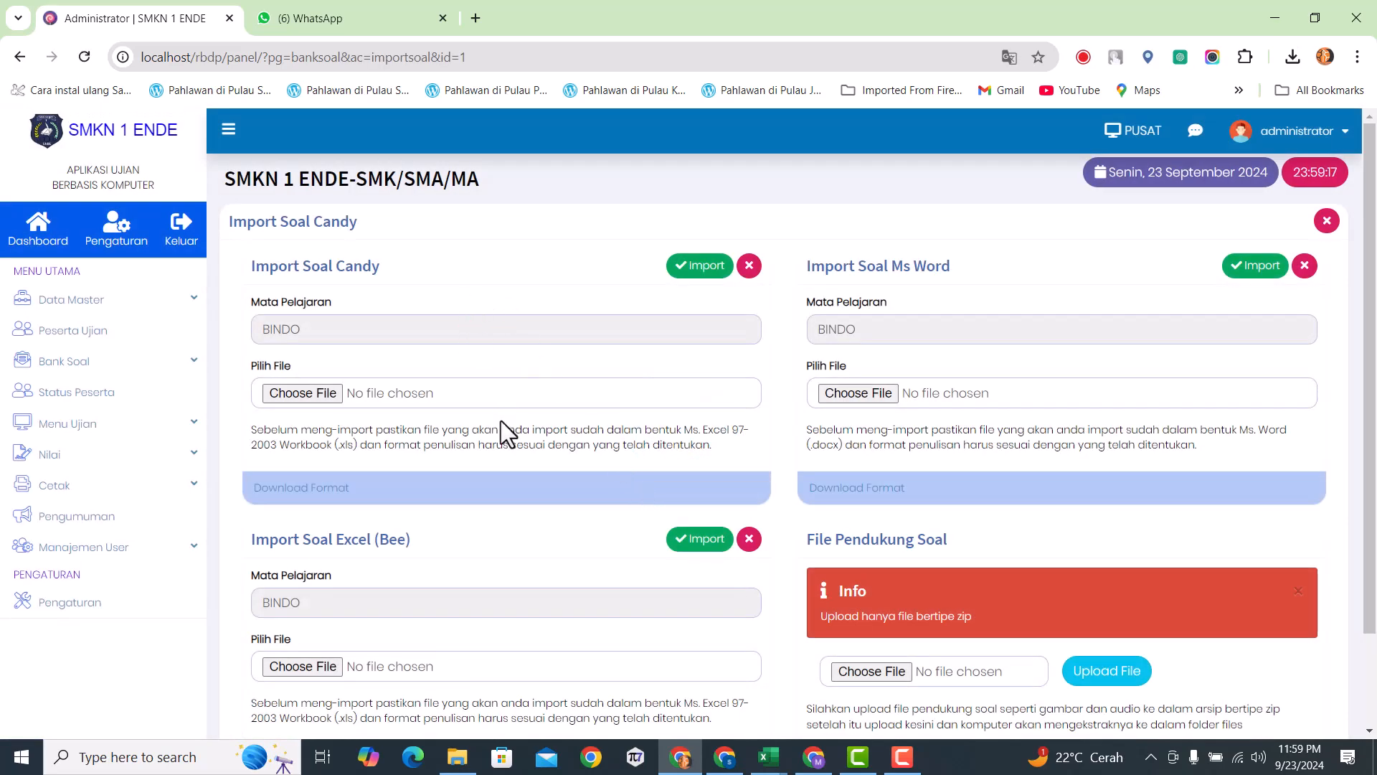
{"action": "scroll", "coordinate": [545, 373], "scroll_direction": "down", "scroll_amount": 3}
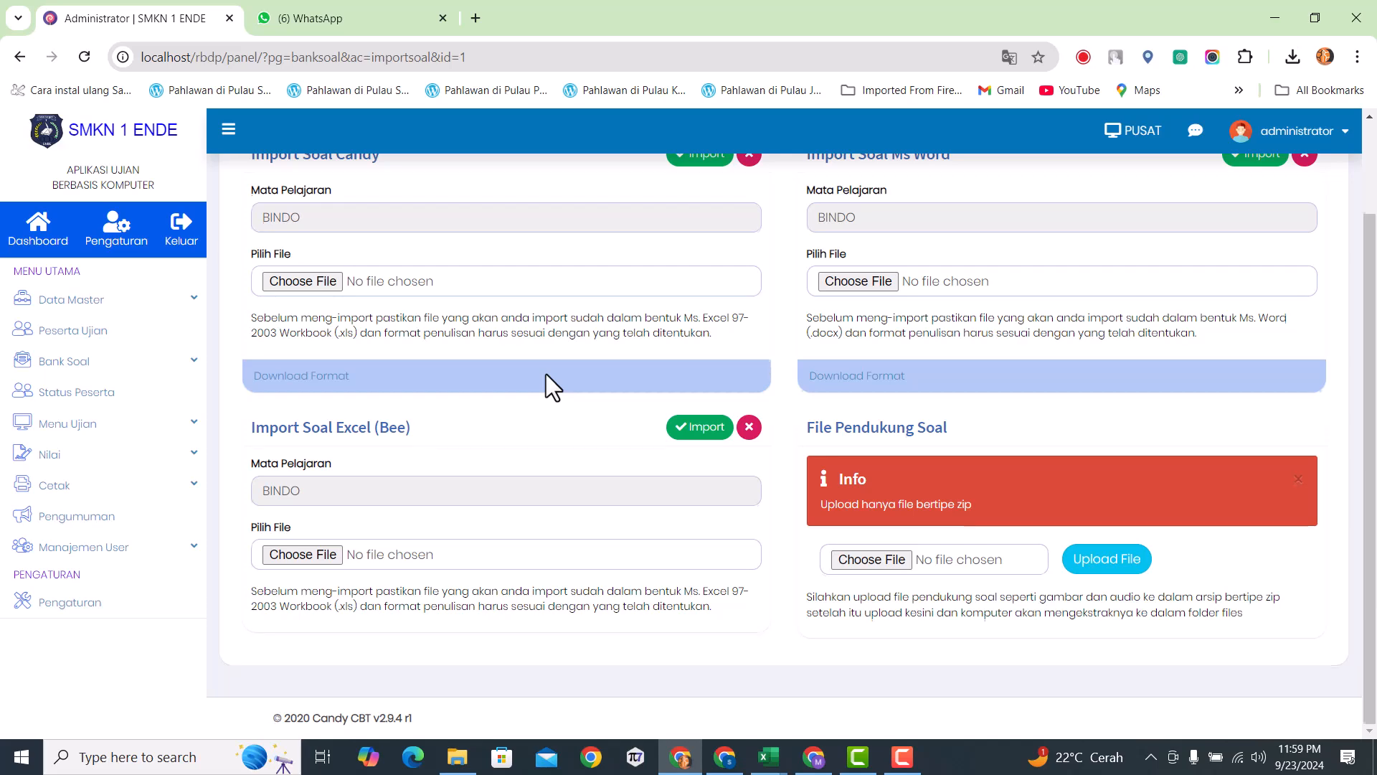
{"action": "scroll", "coordinate": [545, 373], "scroll_direction": "up", "scroll_amount": 3}
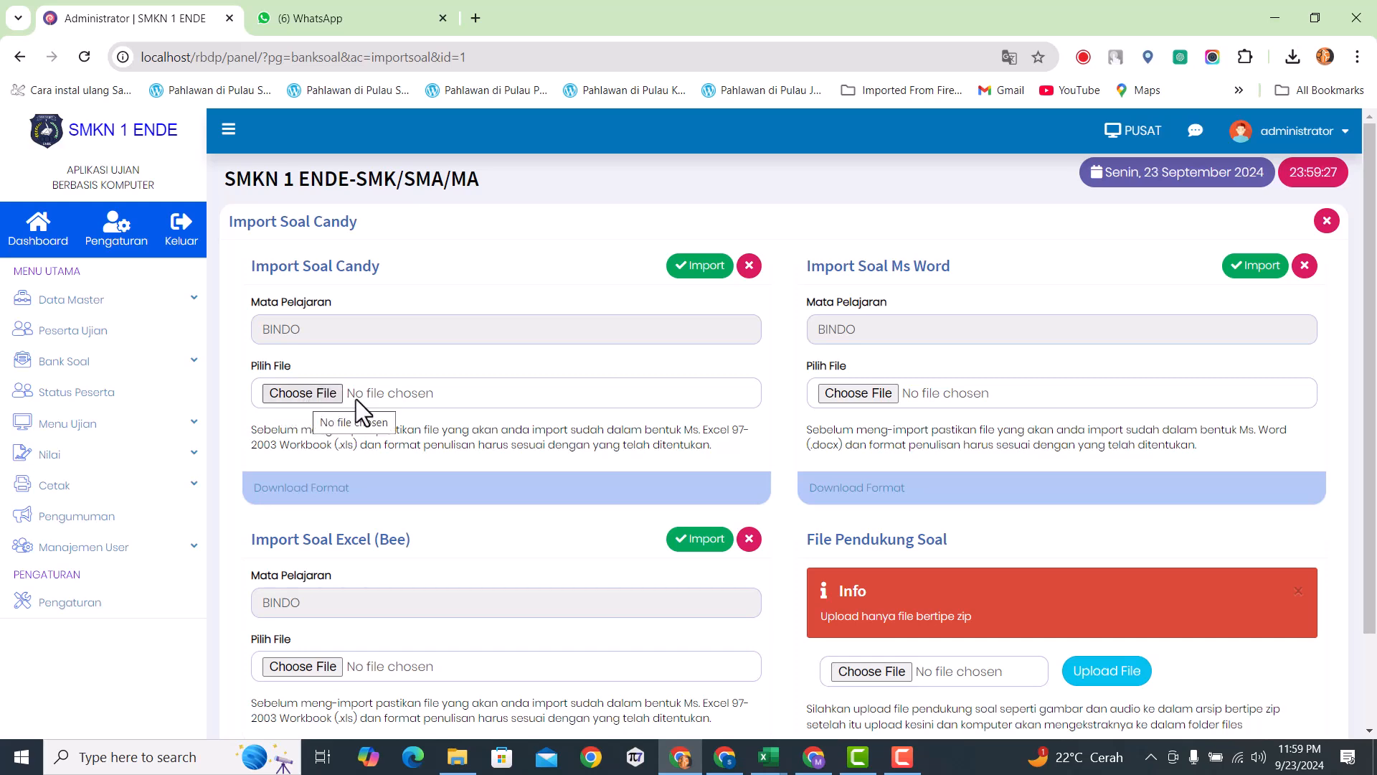
- Choose importdatasoal.xls from the BINDOSTS folder in Pictures as the file for Import Soal Candy
{"action": "left_click", "coordinate": [322, 394]}
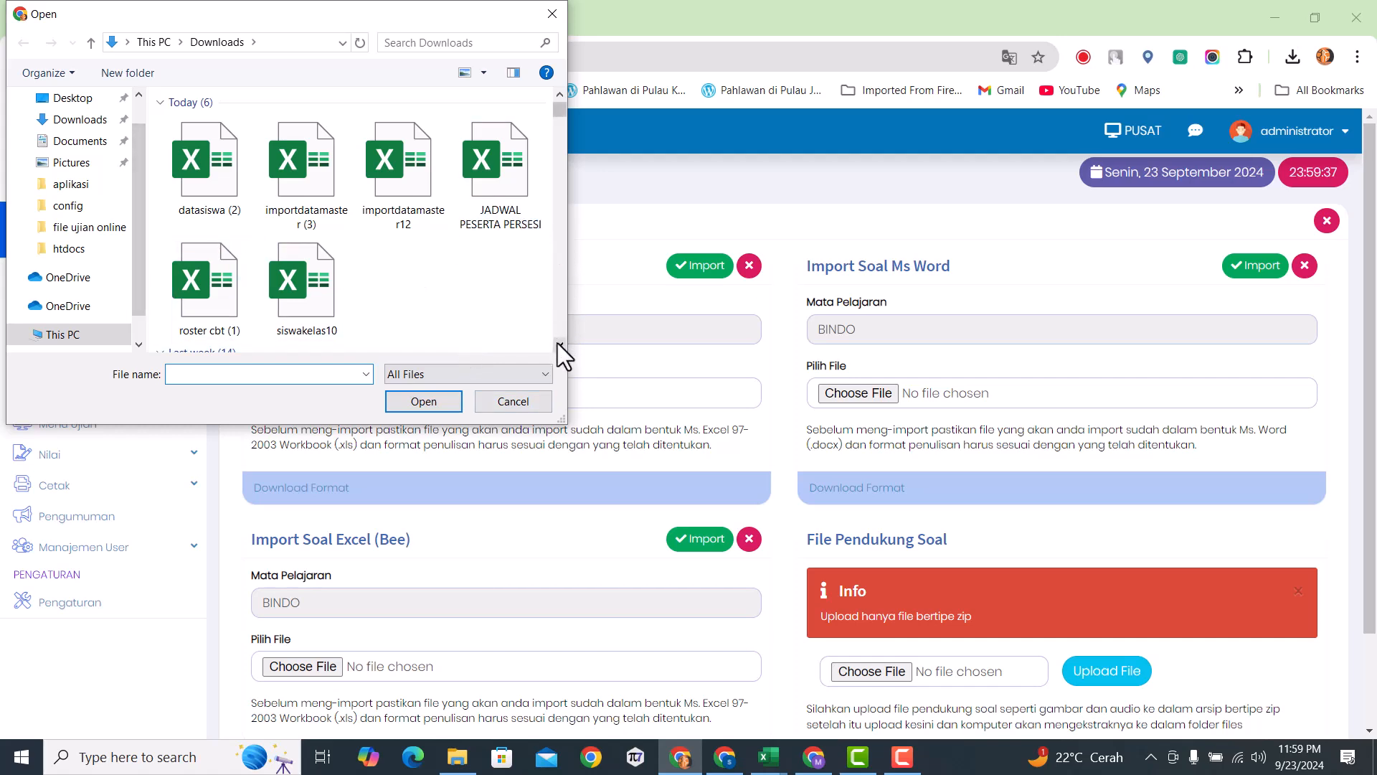
{"action": "scroll", "coordinate": [558, 343], "scroll_direction": "down", "scroll_amount": 2}
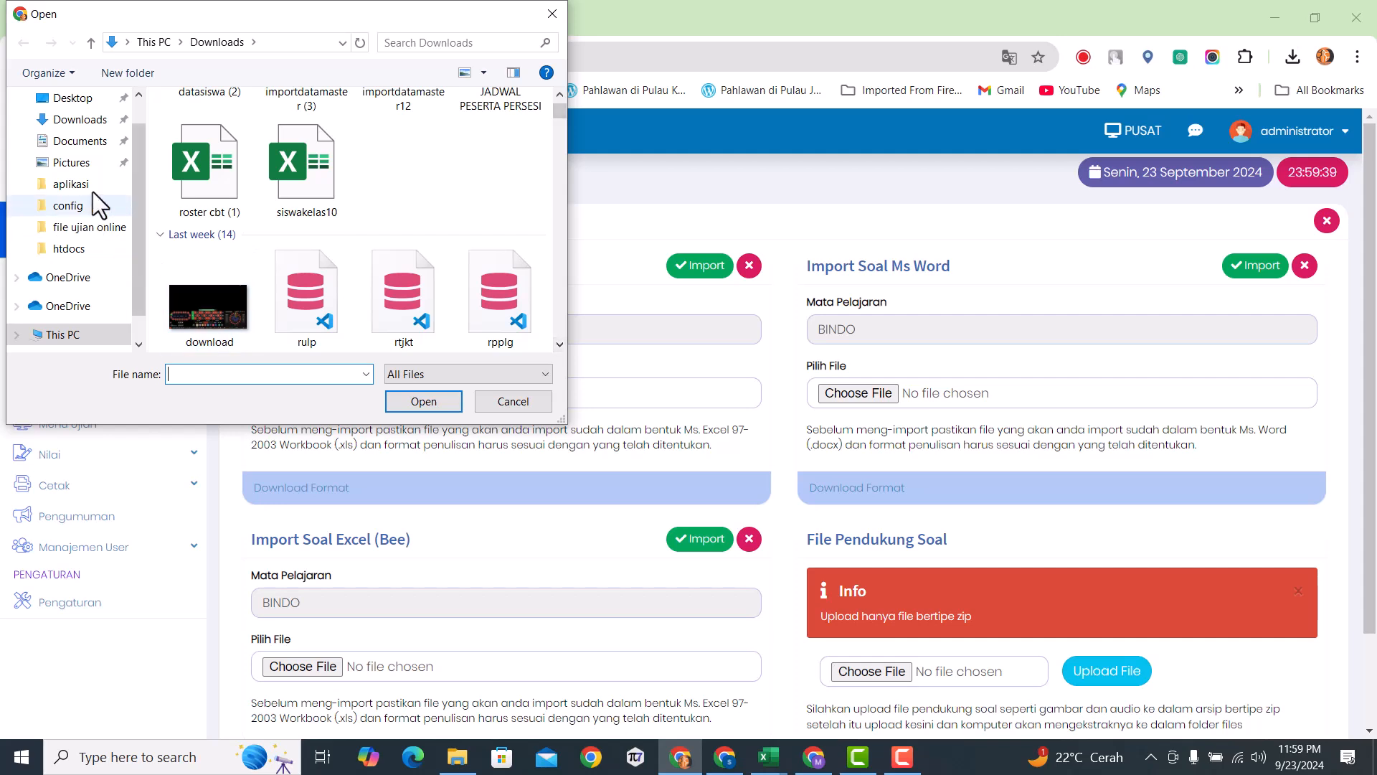
{"action": "left_click", "coordinate": [84, 141]}
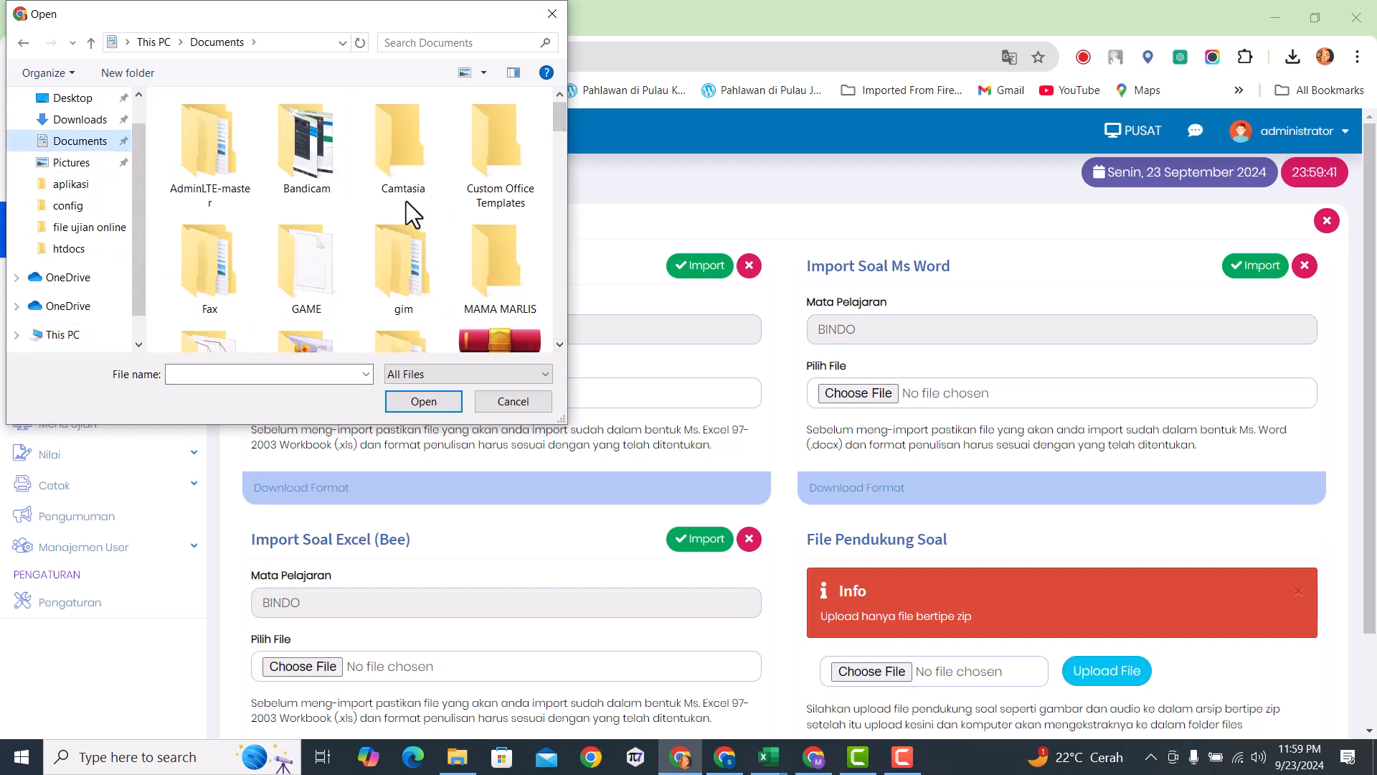
{"action": "scroll", "coordinate": [559, 347], "scroll_direction": "down", "scroll_amount": 1}
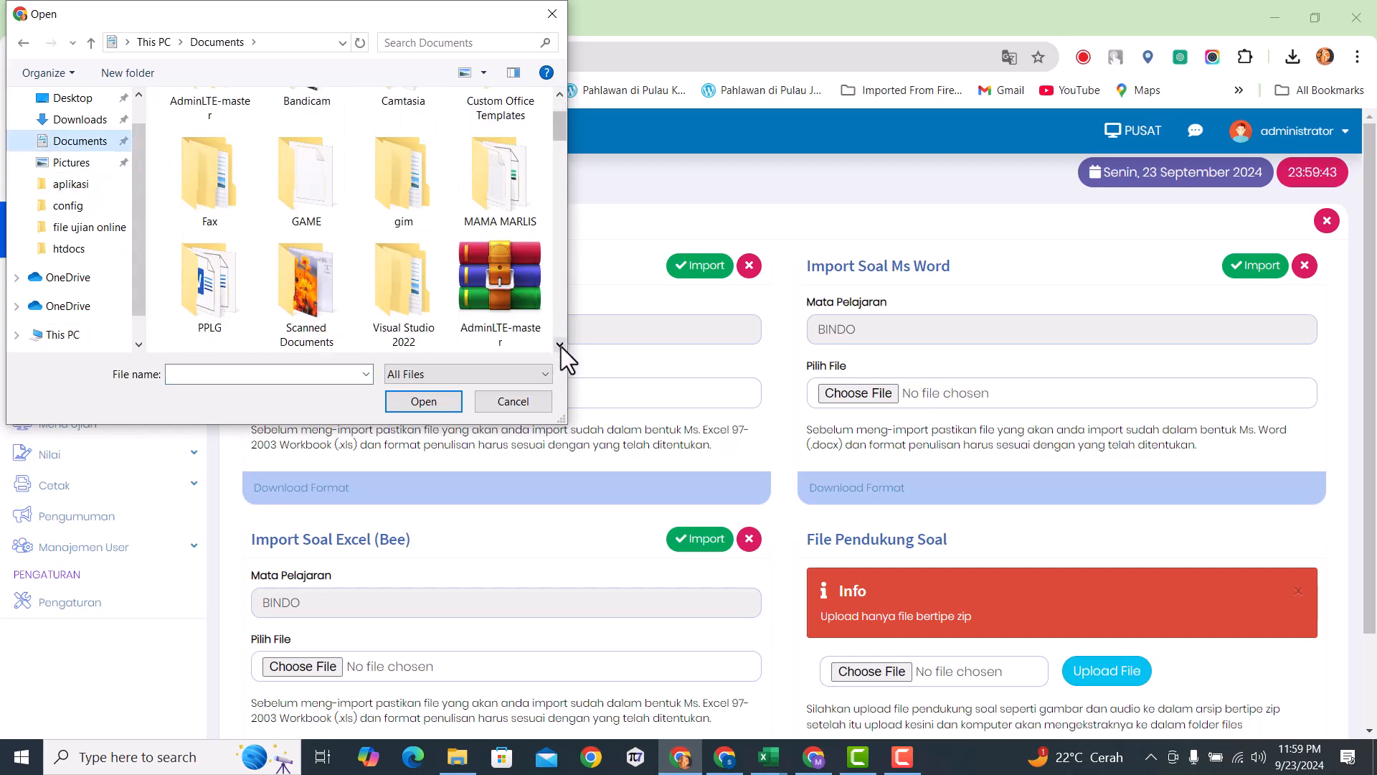
{"action": "scroll", "coordinate": [561, 346], "scroll_direction": "down", "scroll_amount": 1}
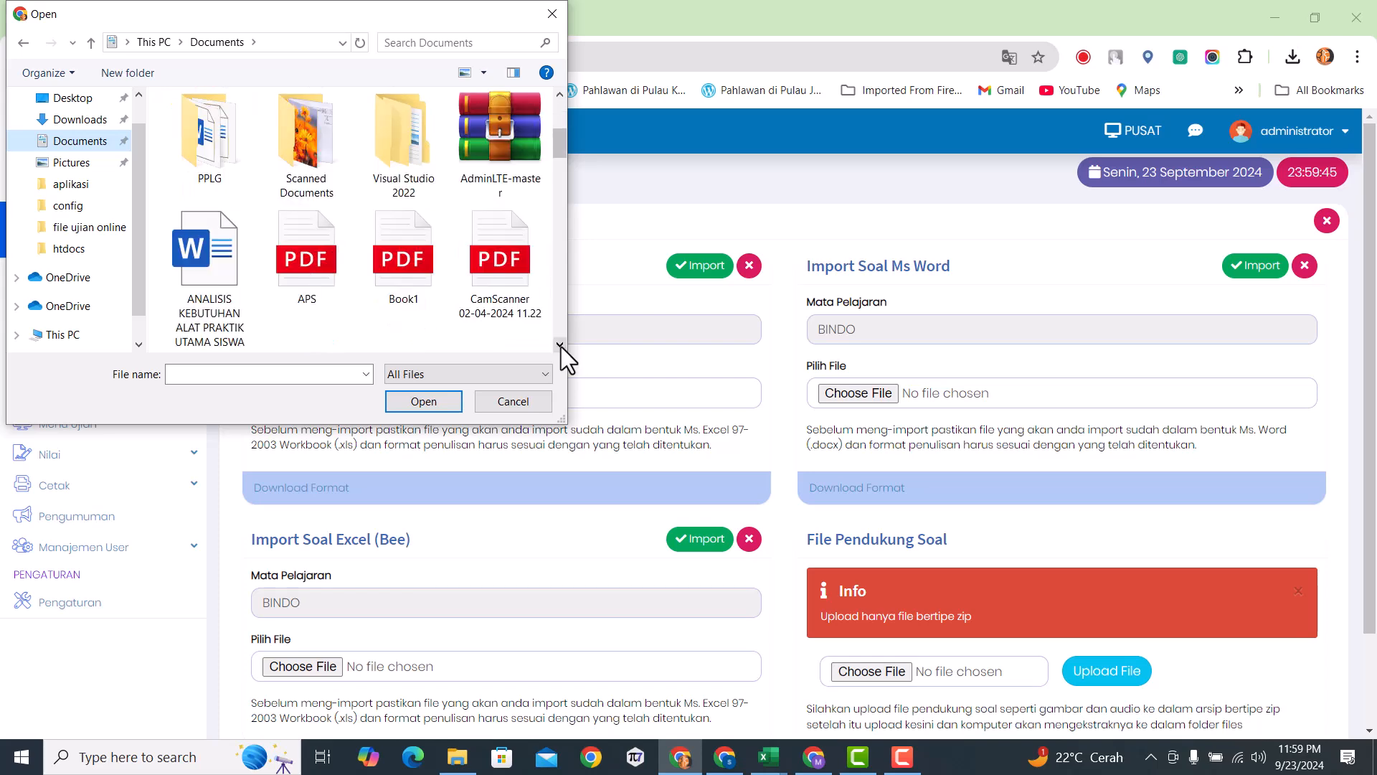
{"action": "scroll", "coordinate": [560, 96], "scroll_direction": "up", "scroll_amount": 1}
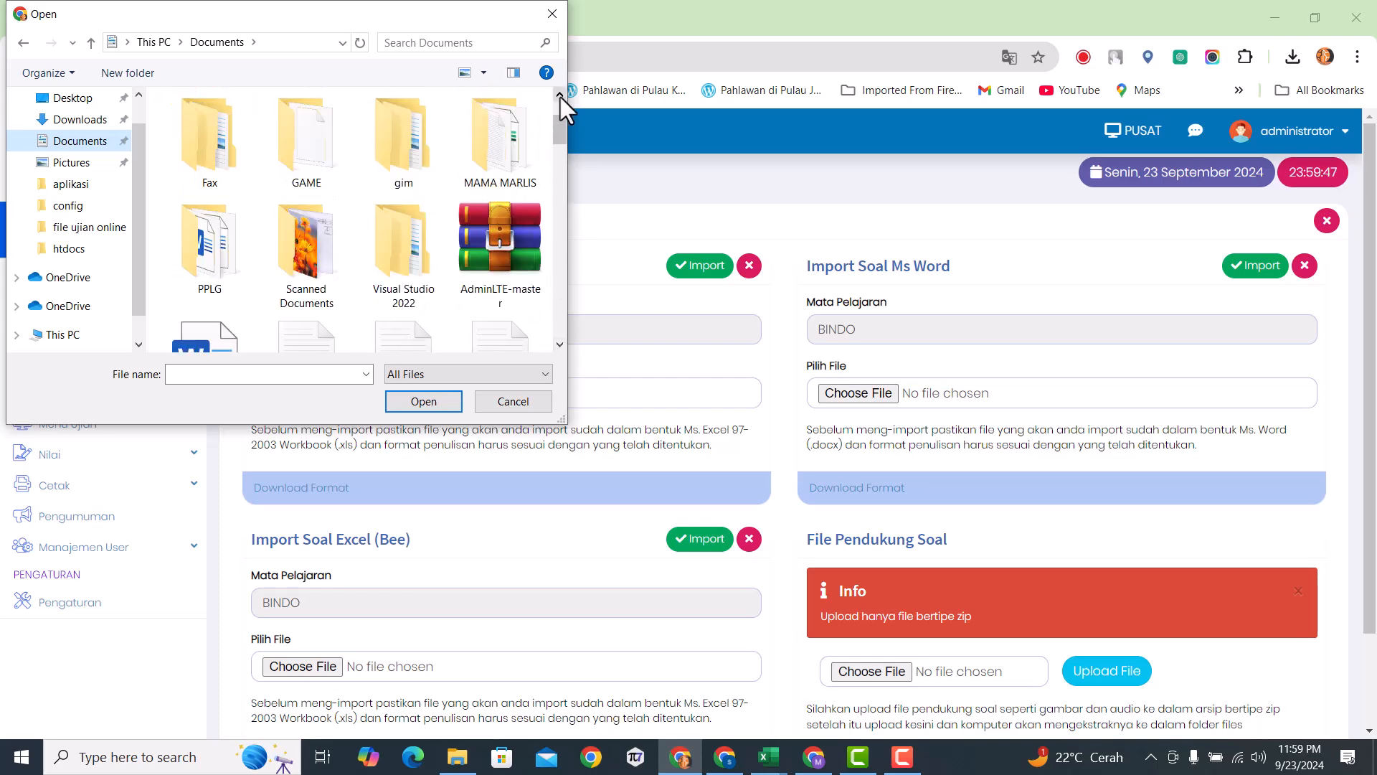
{"action": "left_click", "coordinate": [72, 164]}
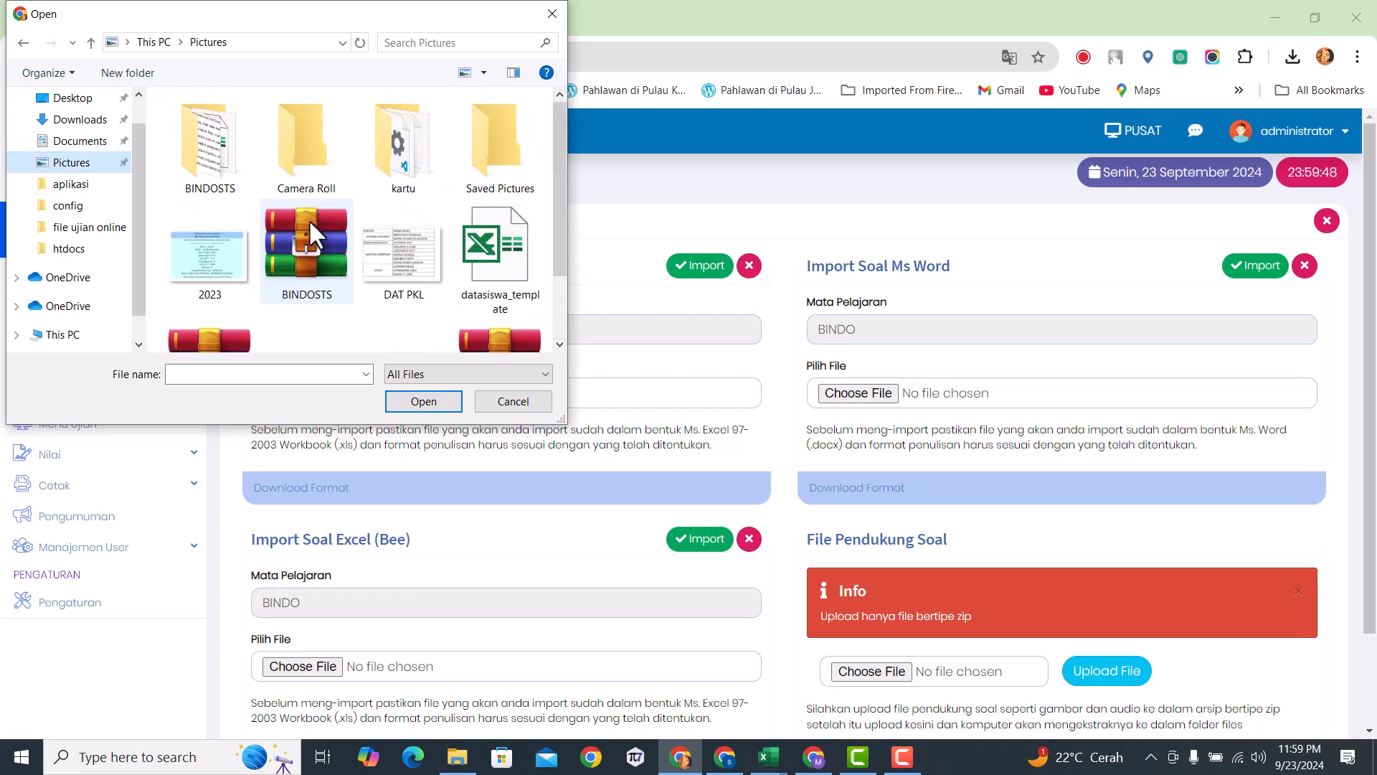
{"action": "double_click", "coordinate": [213, 169]}
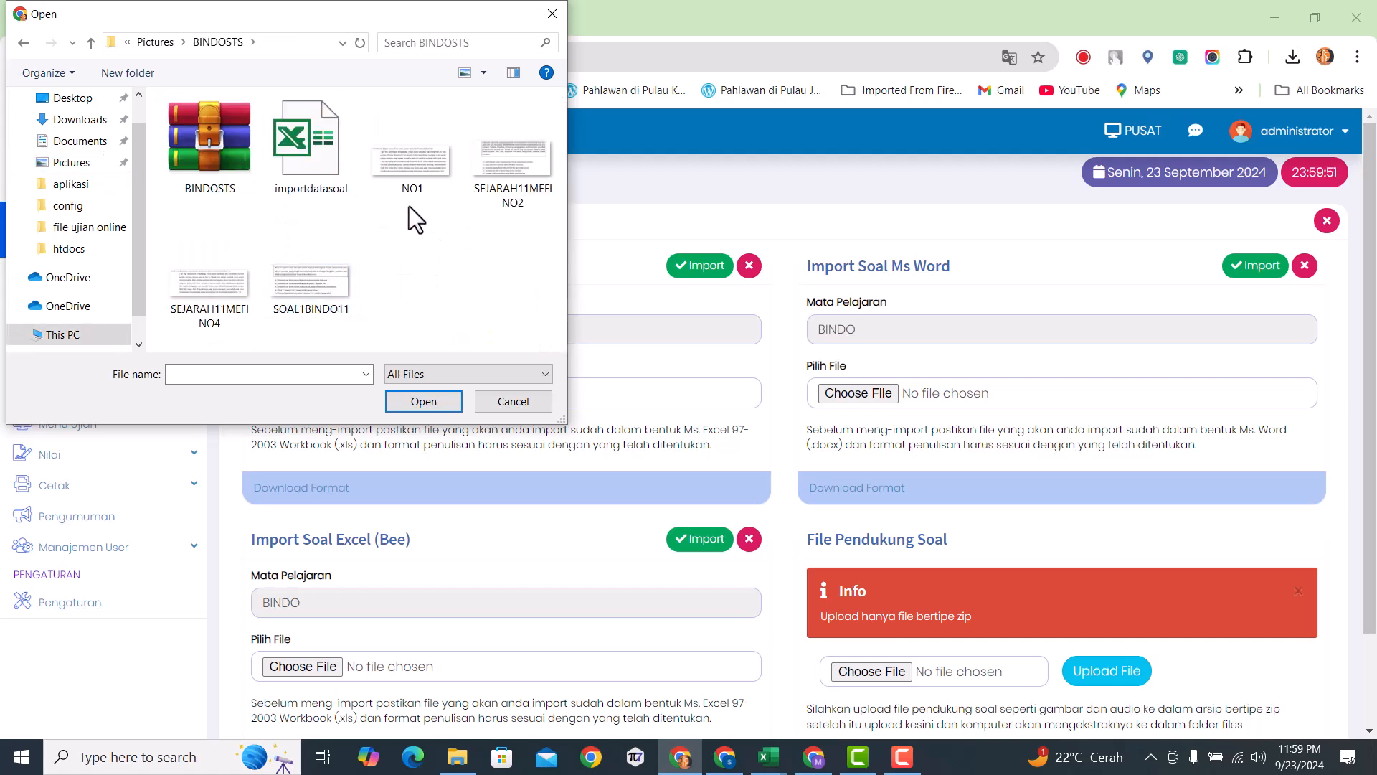
{"action": "left_click", "coordinate": [308, 144]}
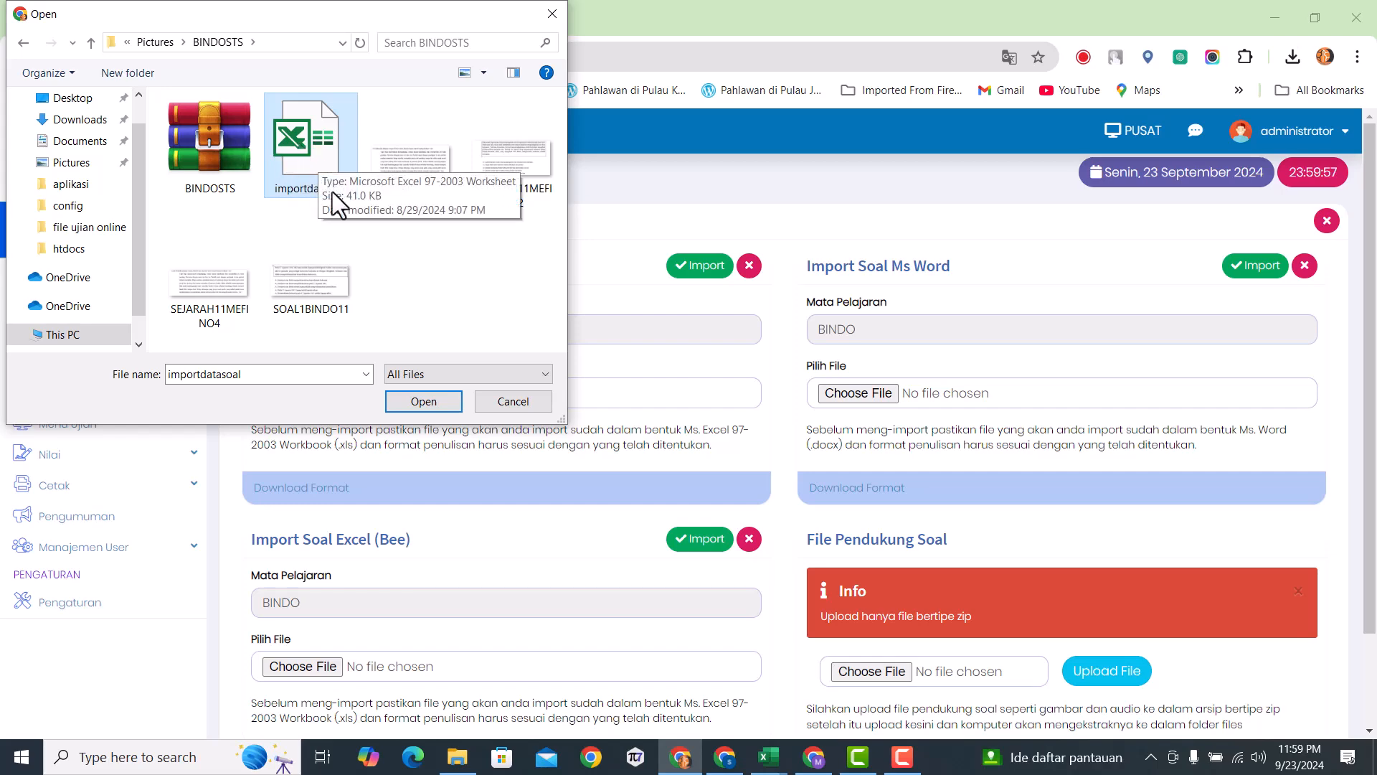
{"action": "left_click", "coordinate": [423, 400]}
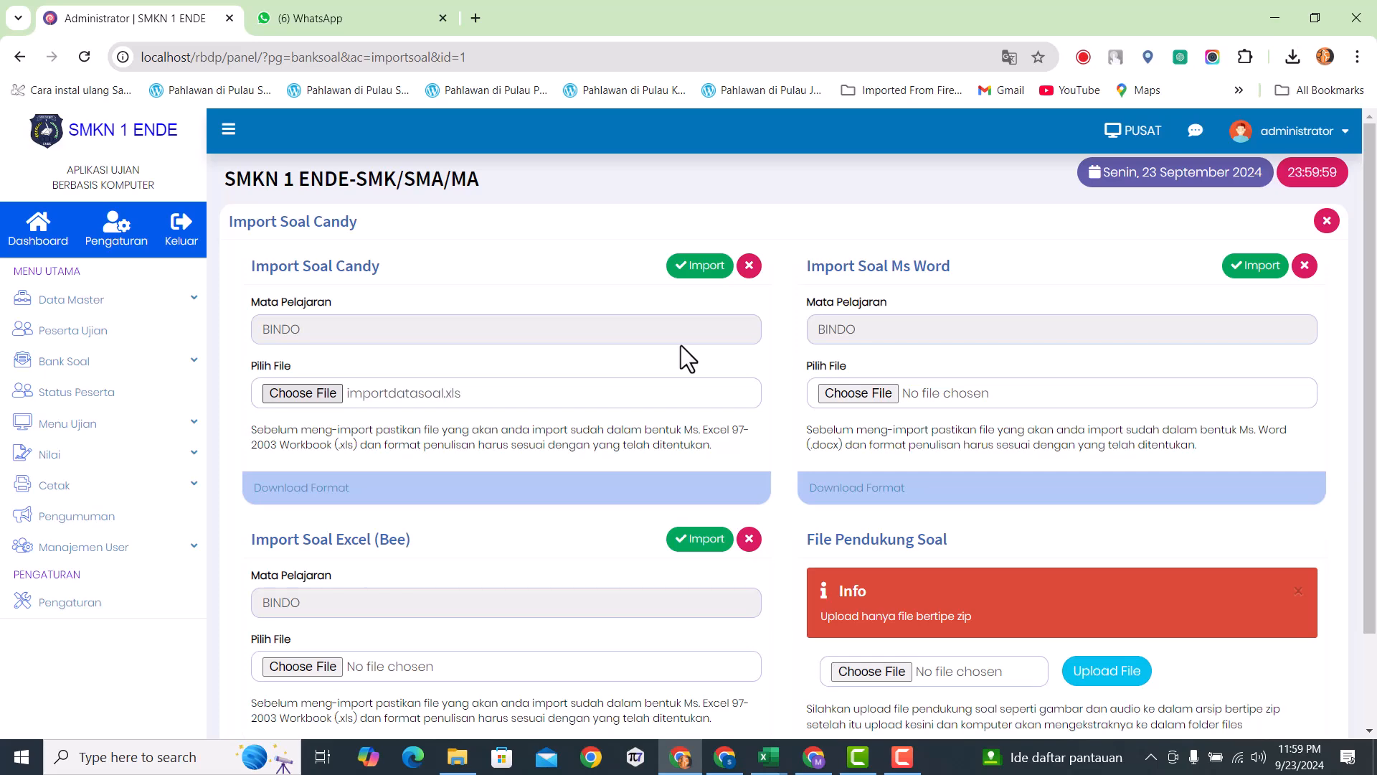
- Import the questions from the chosen importdatasoal.xls and find the File Pendukung Soal section on the import page
{"action": "left_click", "coordinate": [702, 276]}
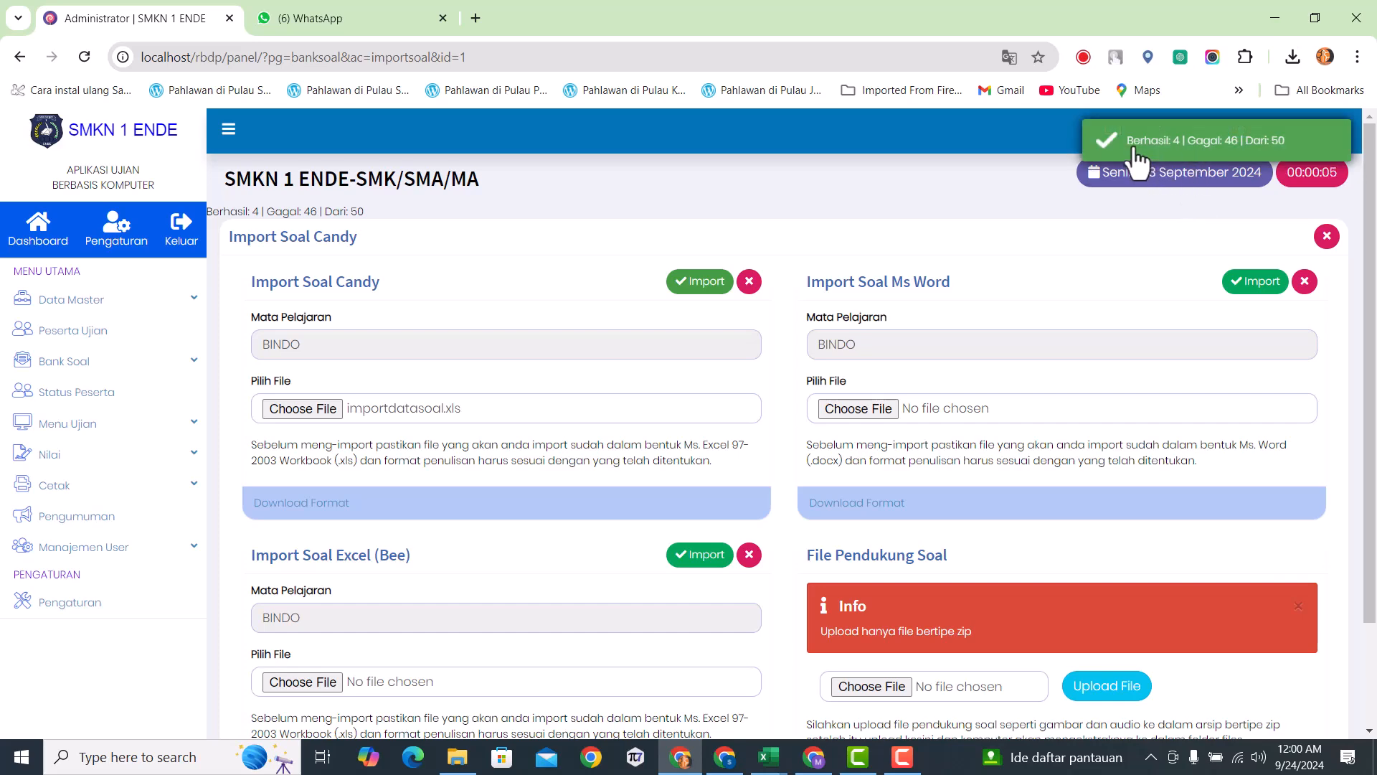
{"action": "scroll", "coordinate": [899, 407], "scroll_direction": "down", "scroll_amount": 3}
{"action": "scroll", "coordinate": [898, 410], "scroll_direction": "up", "scroll_amount": 3}
{"action": "scroll", "coordinate": [479, 364], "scroll_direction": "down", "scroll_amount": 3}
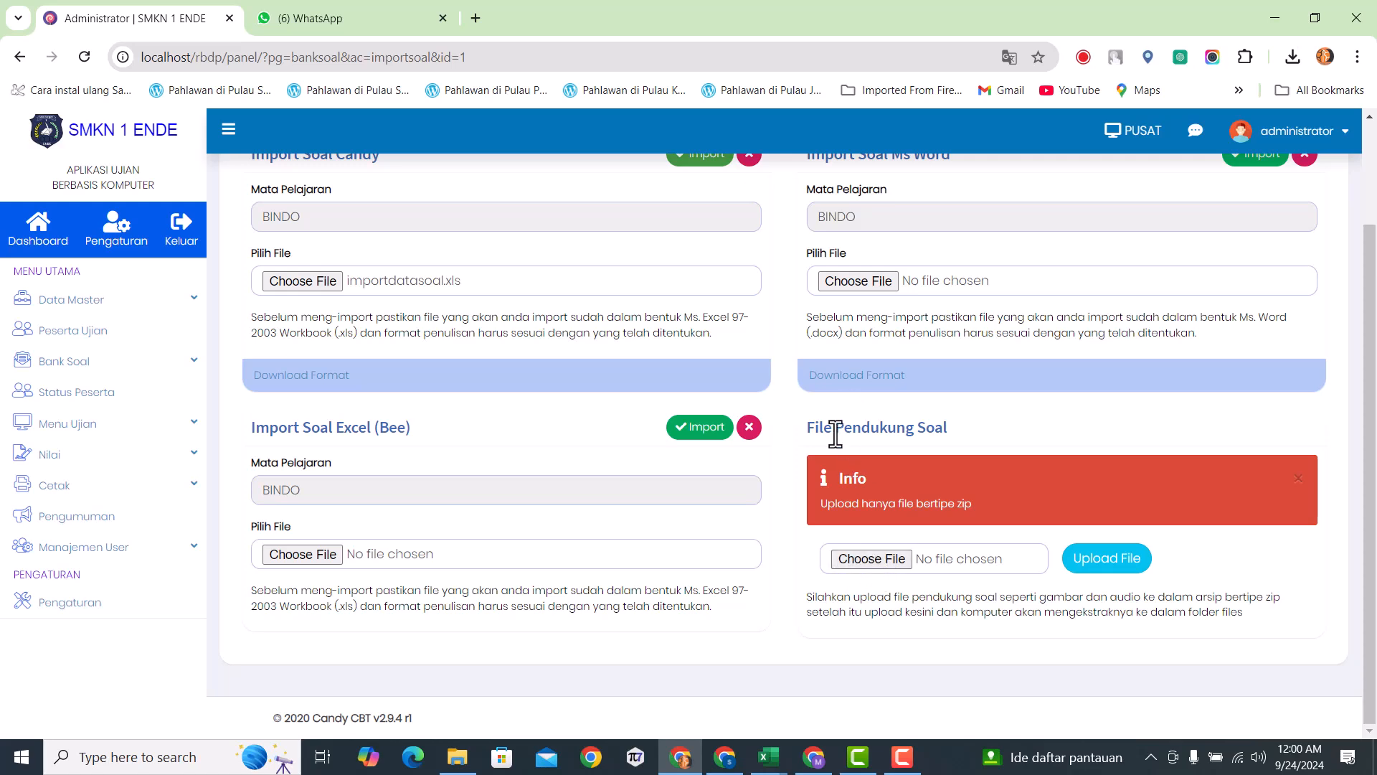
{"action": "left_click_drag", "start_coordinate": [805, 427], "coordinate": [952, 425]}
{"action": "left_click", "coordinate": [972, 425]}
- Switch to File Explorer, go to the BINDOSTS folder in Pictures and open the BINDOSTS archive, dismissing the license notice
{"action": "left_click", "coordinate": [456, 760]}
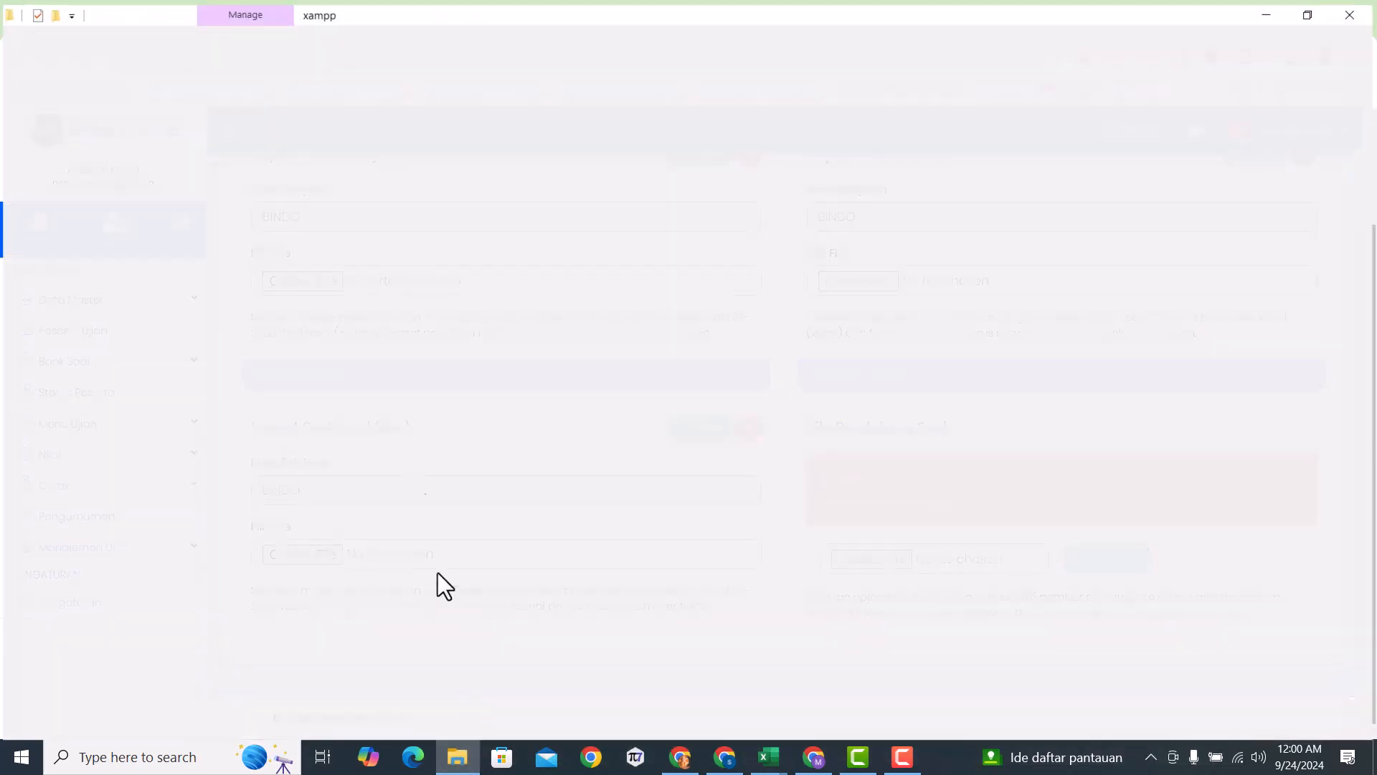
{"action": "left_click", "coordinate": [61, 184]}
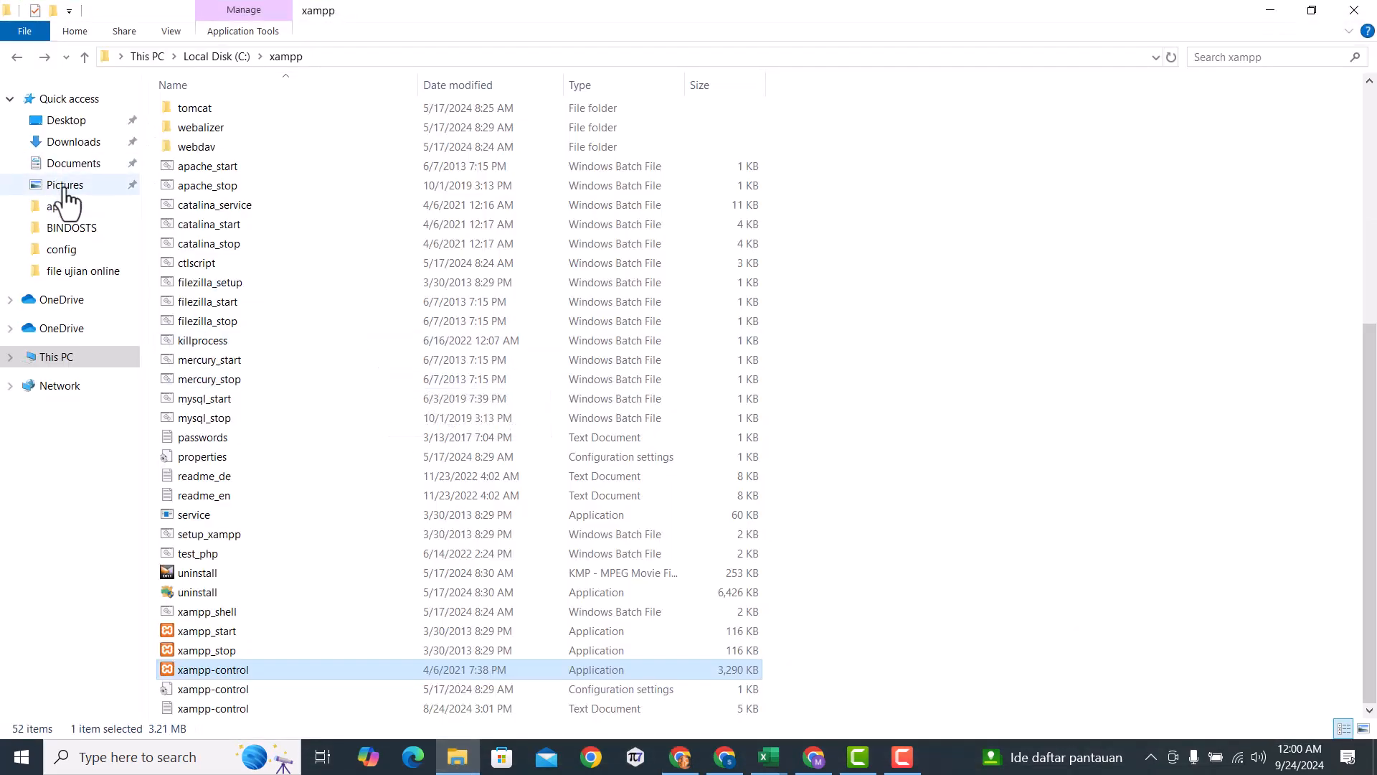
{"action": "double_click", "coordinate": [210, 160]}
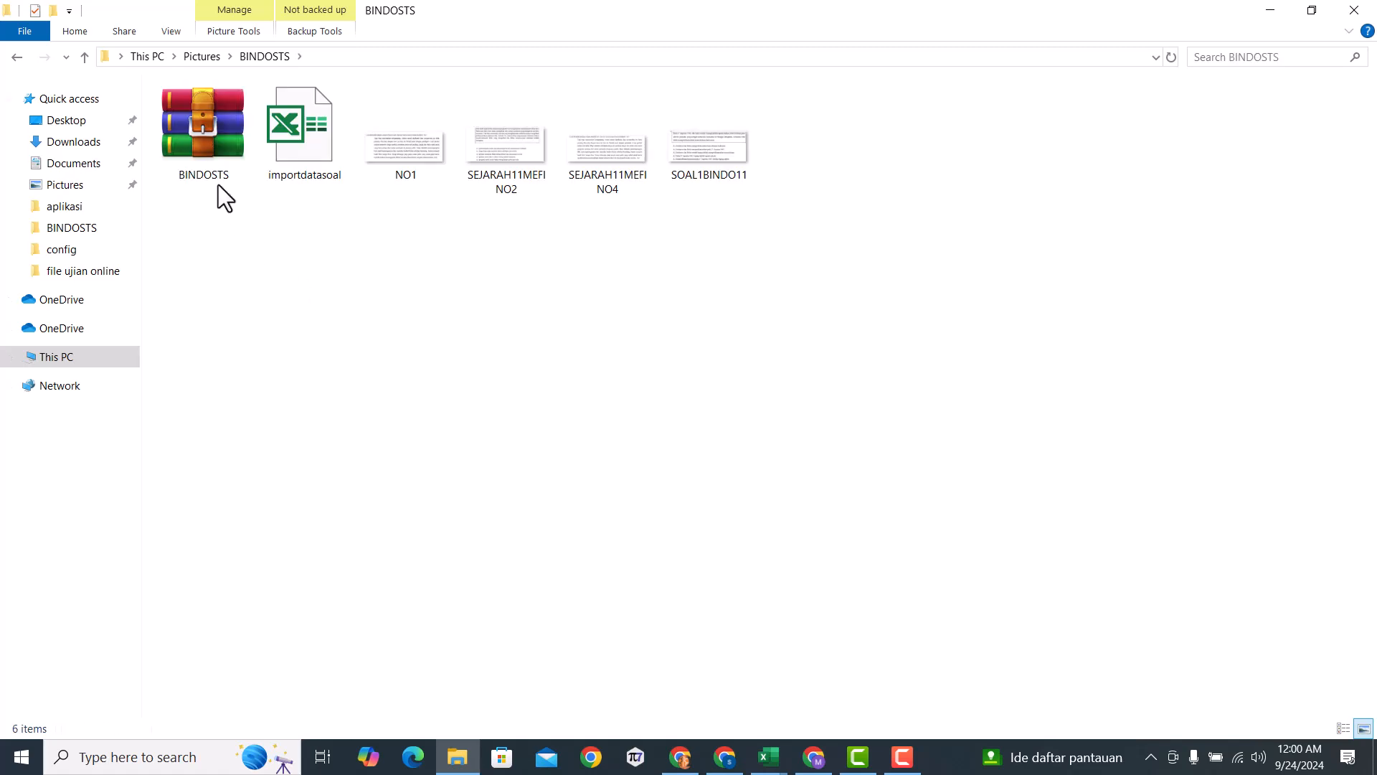
{"action": "left_click", "coordinate": [202, 122]}
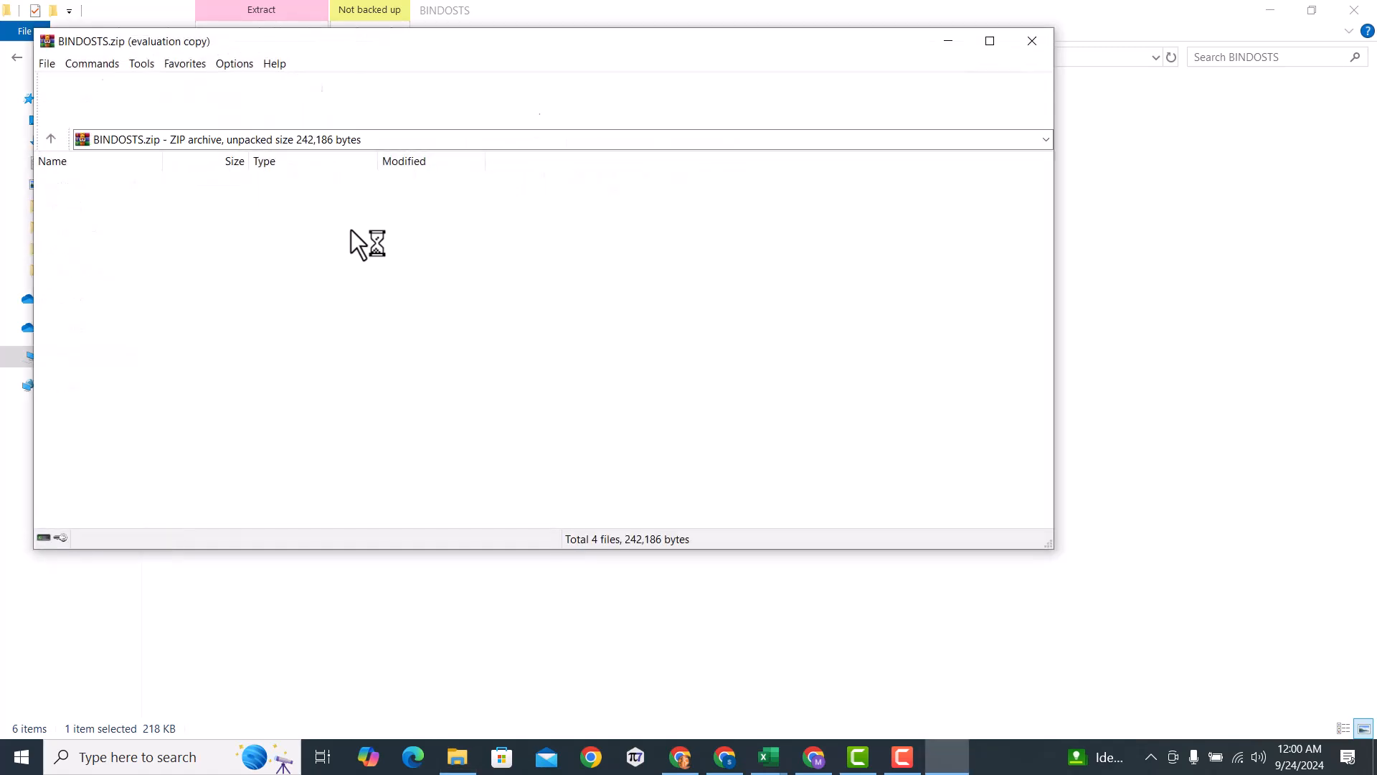
{"action": "left_click", "coordinate": [672, 222]}
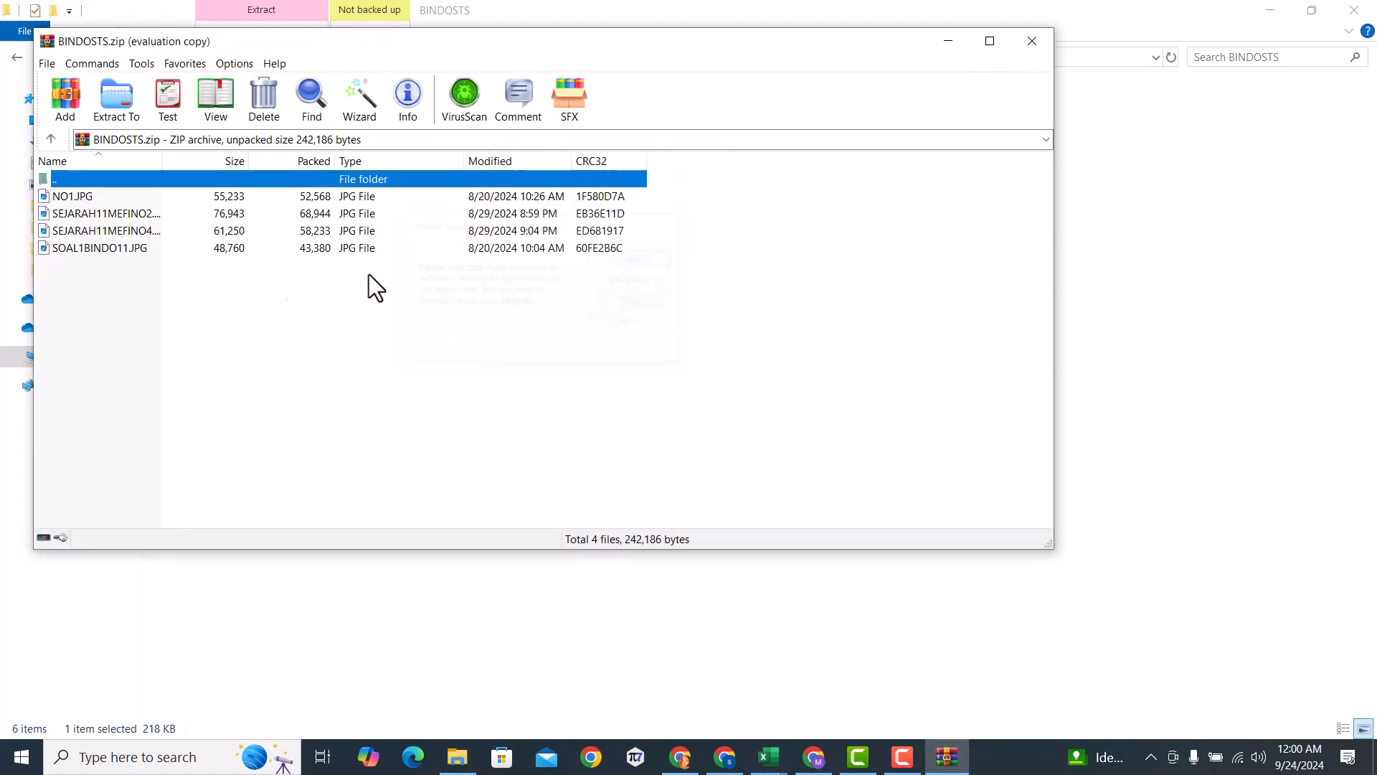
- Examine the image files packed in BINDOSTS.zip one by one and close the archive
{"action": "left_click", "coordinate": [77, 197]}
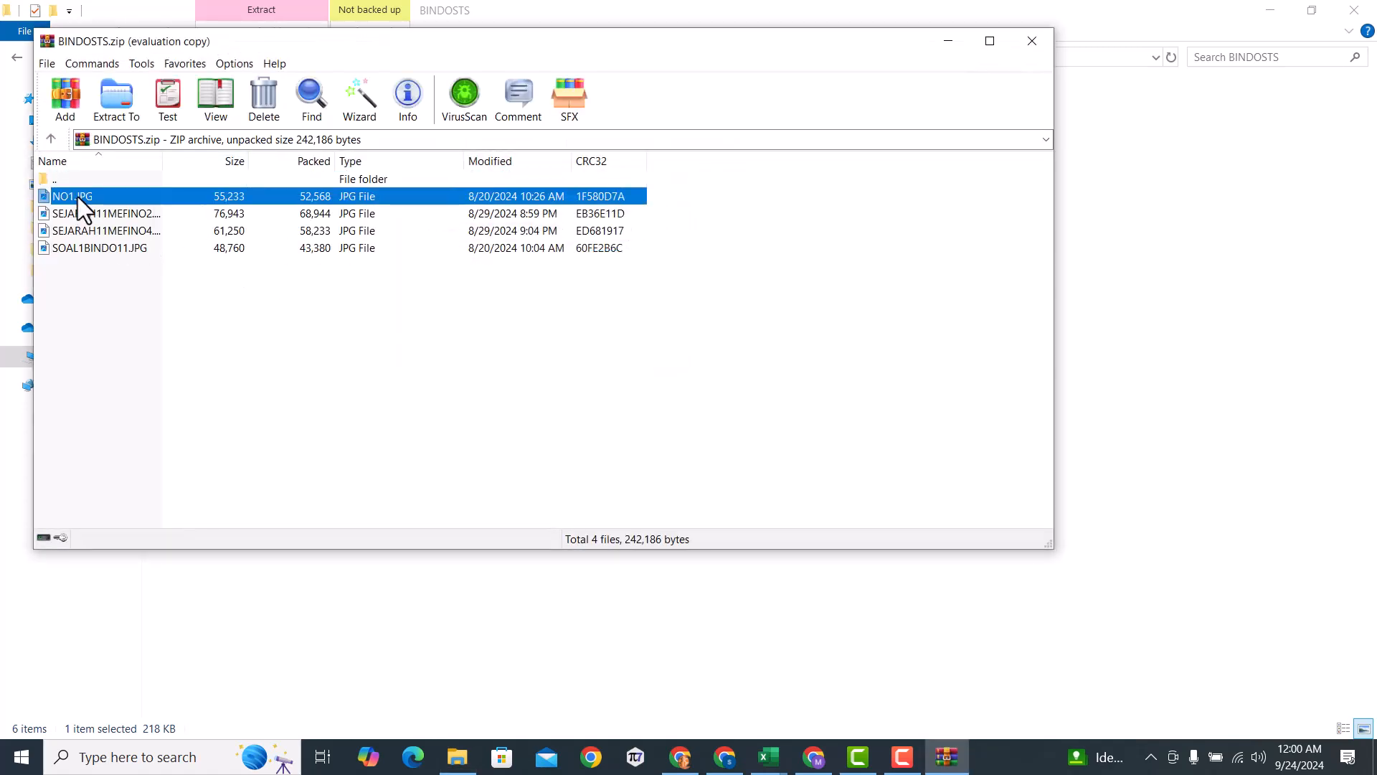
{"action": "left_click", "coordinate": [82, 209]}
{"action": "left_click", "coordinate": [101, 229]}
{"action": "left_click", "coordinate": [102, 244]}
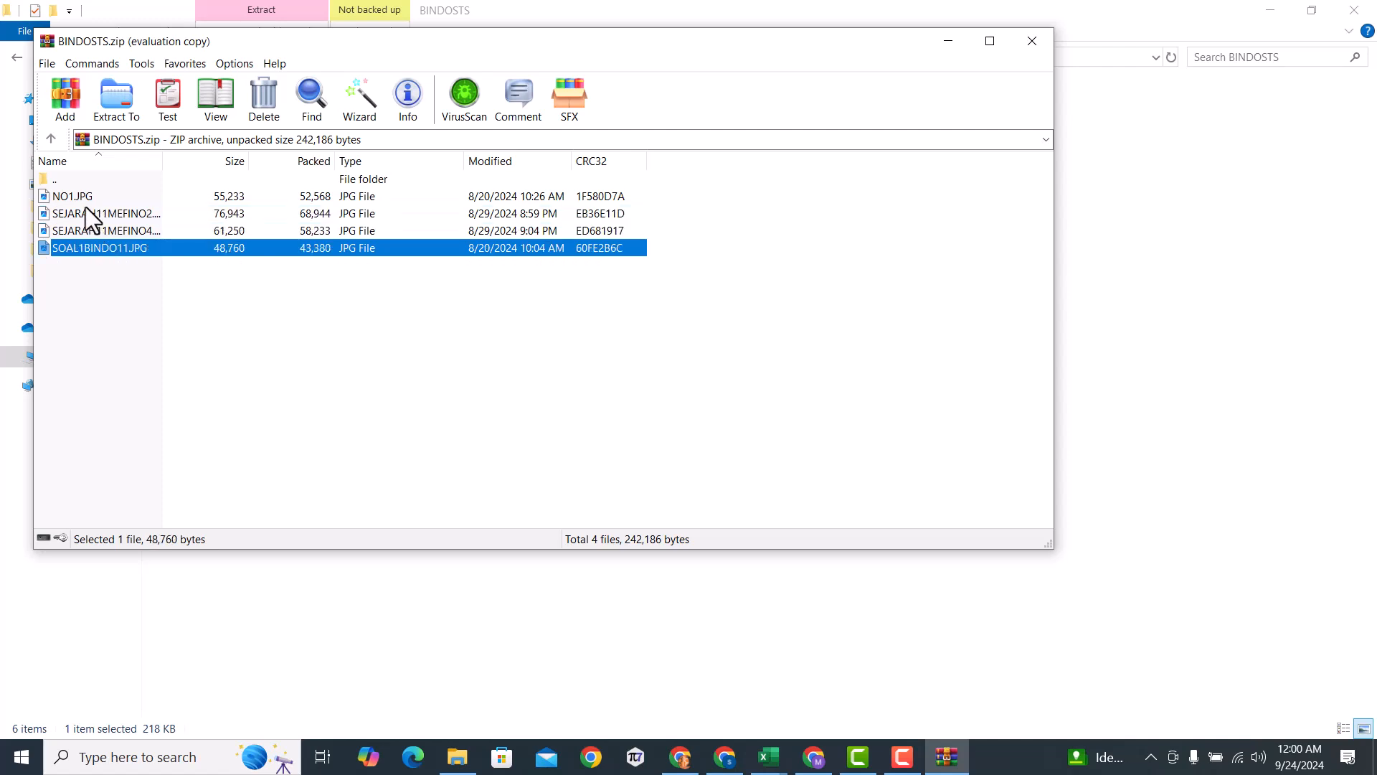
{"action": "left_click", "coordinate": [86, 203]}
{"action": "left_click", "coordinate": [92, 211]}
{"action": "left_click", "coordinate": [104, 231]}
{"action": "left_click", "coordinate": [102, 247]}
{"action": "left_click", "coordinate": [83, 203]}
{"action": "left_click", "coordinate": [89, 212]}
{"action": "left_click", "coordinate": [93, 230]}
{"action": "left_click", "coordinate": [102, 247]}
{"action": "left_click", "coordinate": [75, 203]}
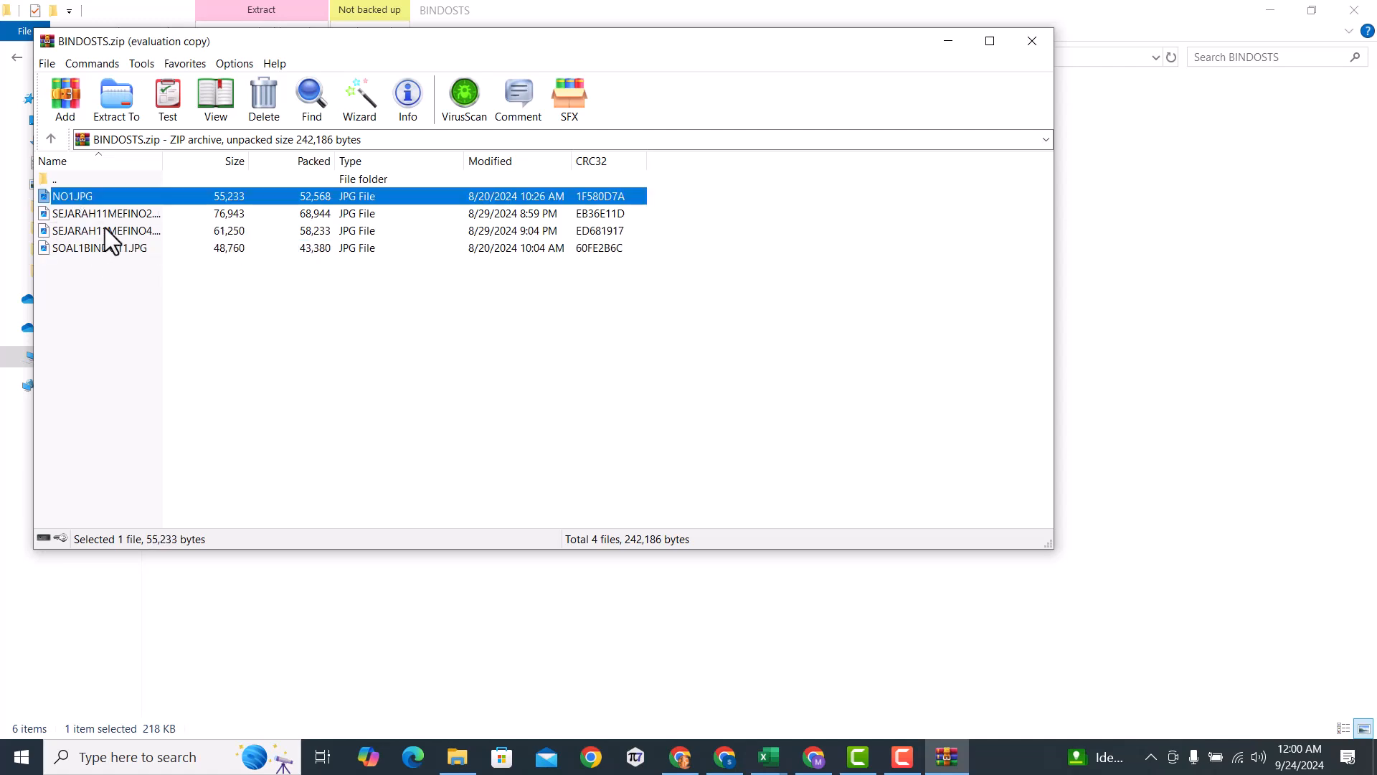
{"action": "left_click", "coordinate": [109, 213]}
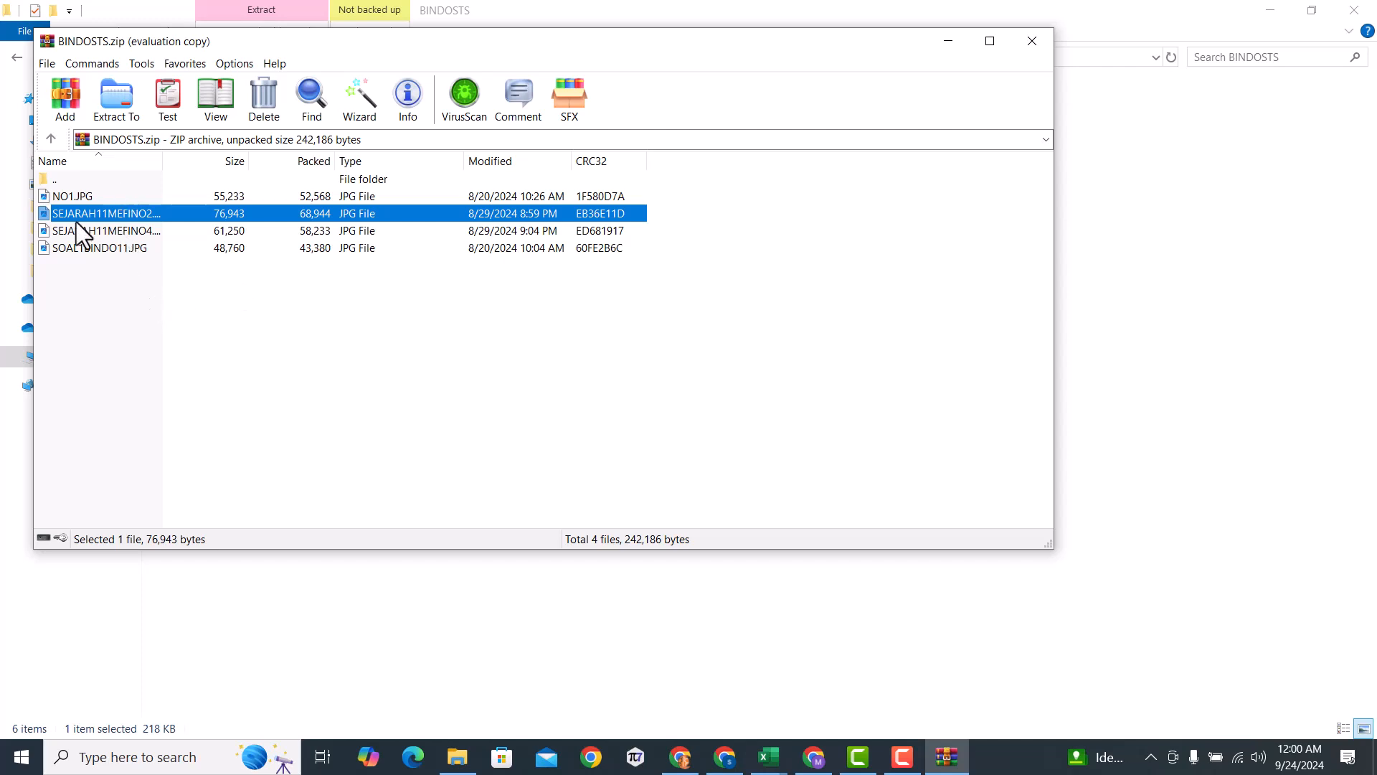
{"action": "left_click", "coordinate": [1030, 41]}
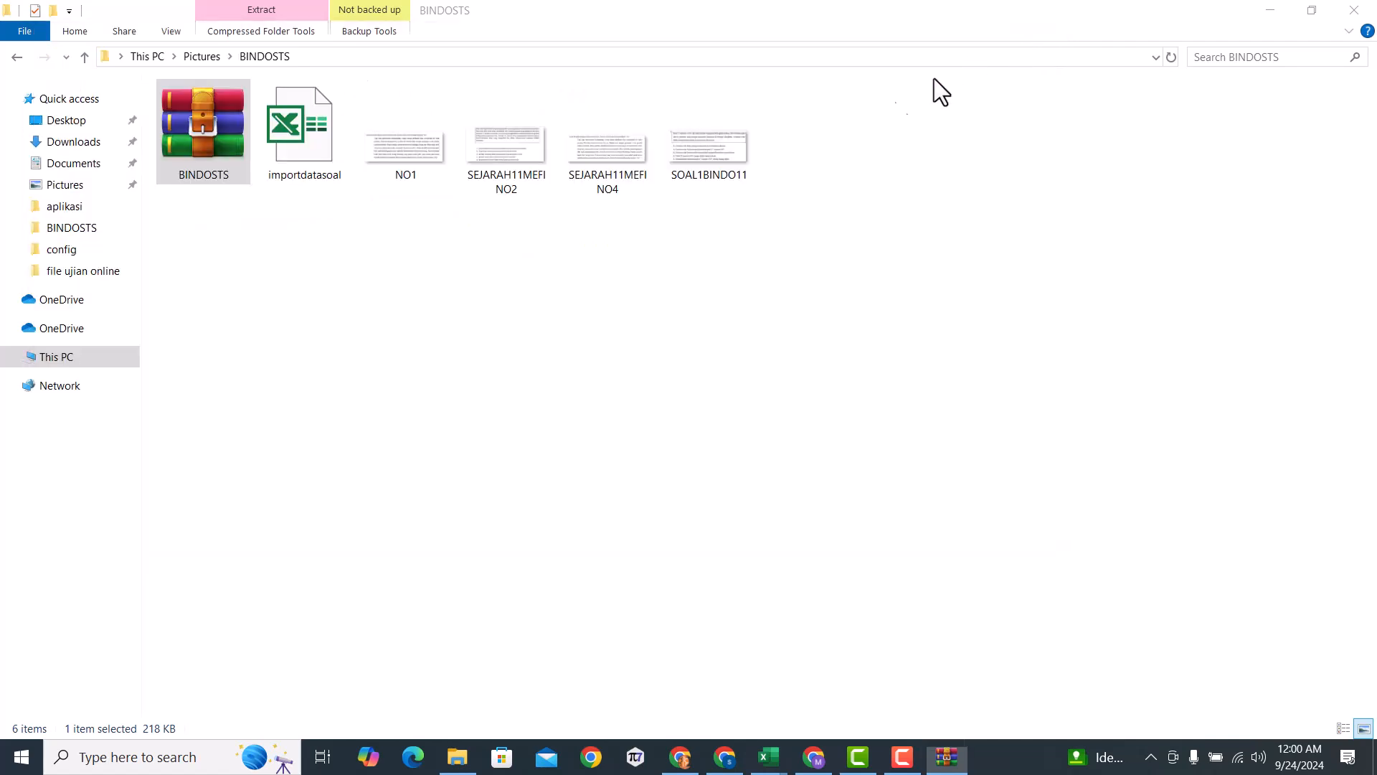
- Pack the images NO1, SEJARAH11MEFINO2, SEJARAH11MEFINO4 and SOAL1BINDO11 into a ZIP archive named BINDO.zip
{"action": "left_click", "coordinate": [391, 161]}
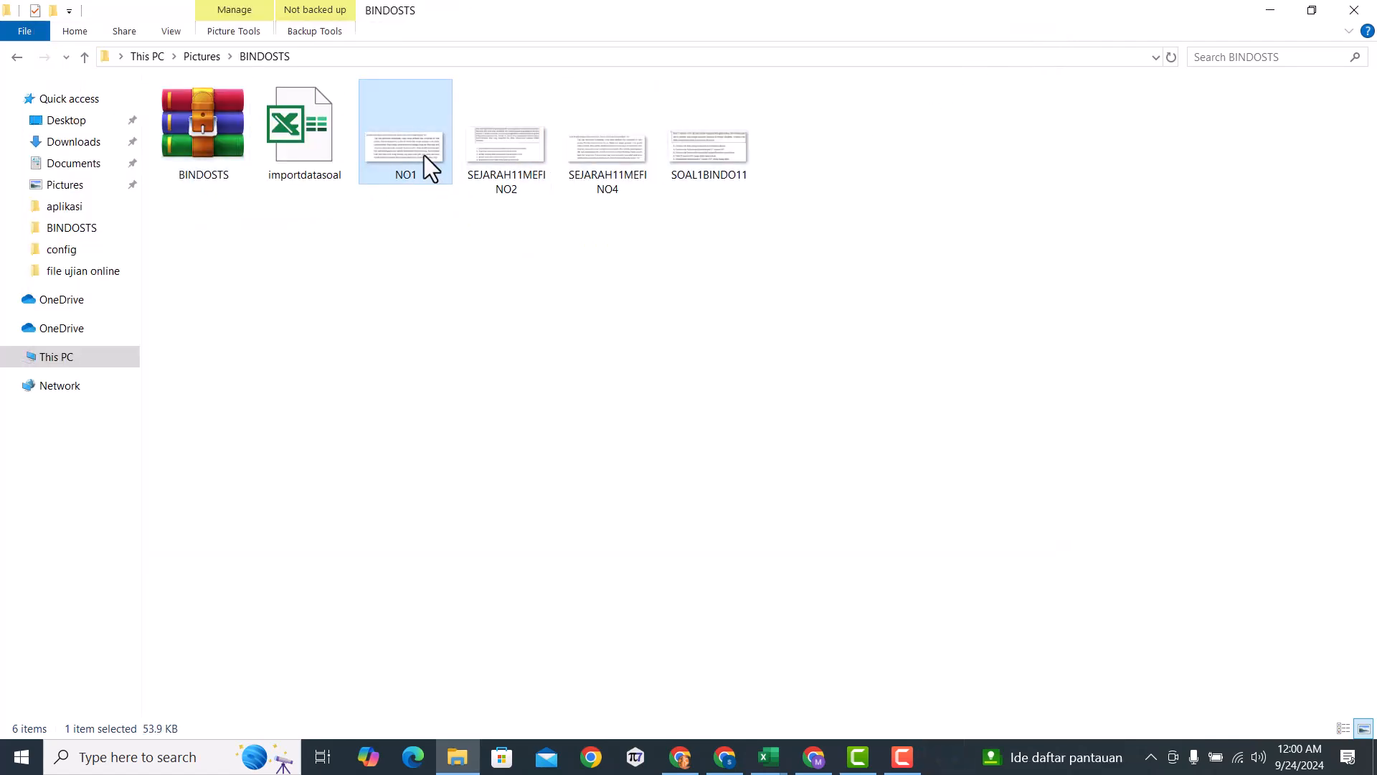
{"action": "left_click", "coordinate": [510, 165], "text": "ctrl"}
{"action": "left_click", "coordinate": [588, 162], "text": "ctrl"}
{"action": "left_click", "coordinate": [707, 155], "text": "ctrl"}
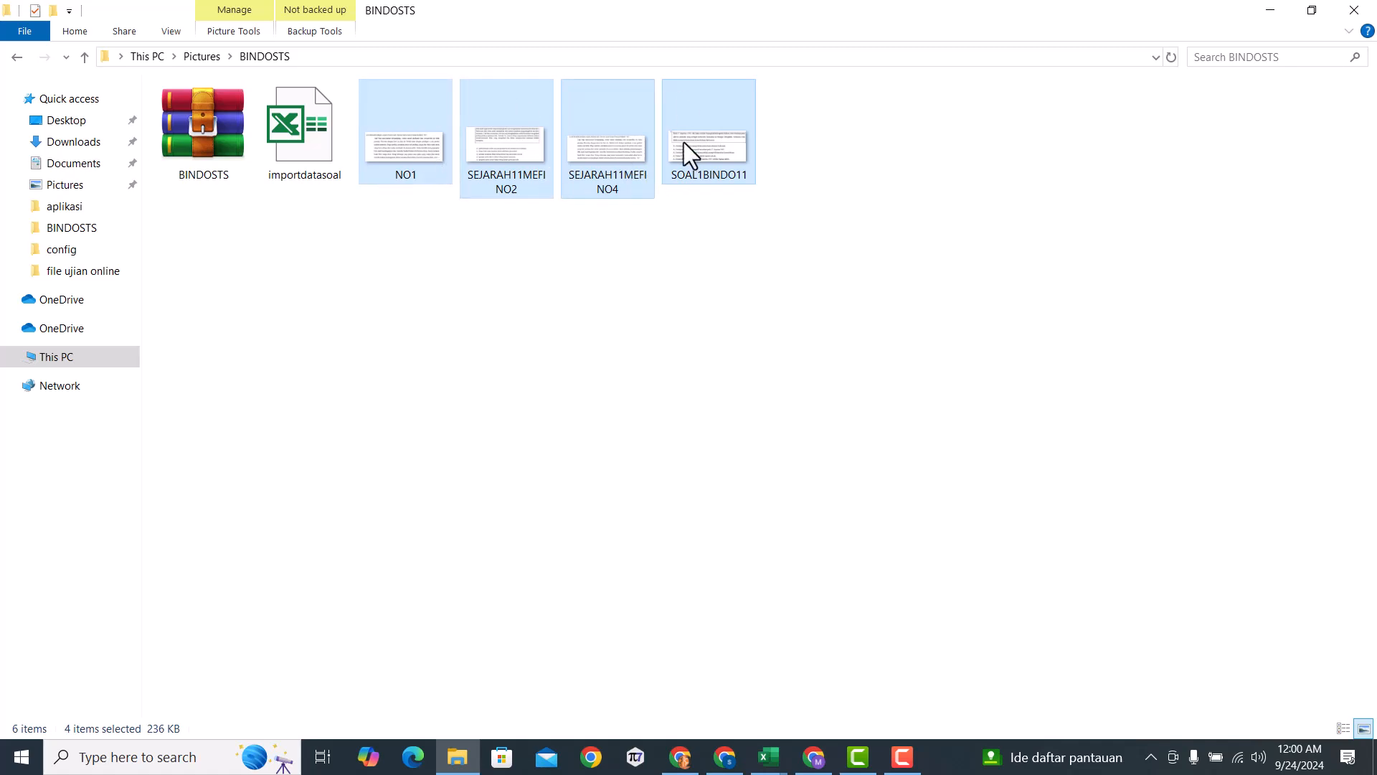
{"action": "right_click", "coordinate": [409, 166]}
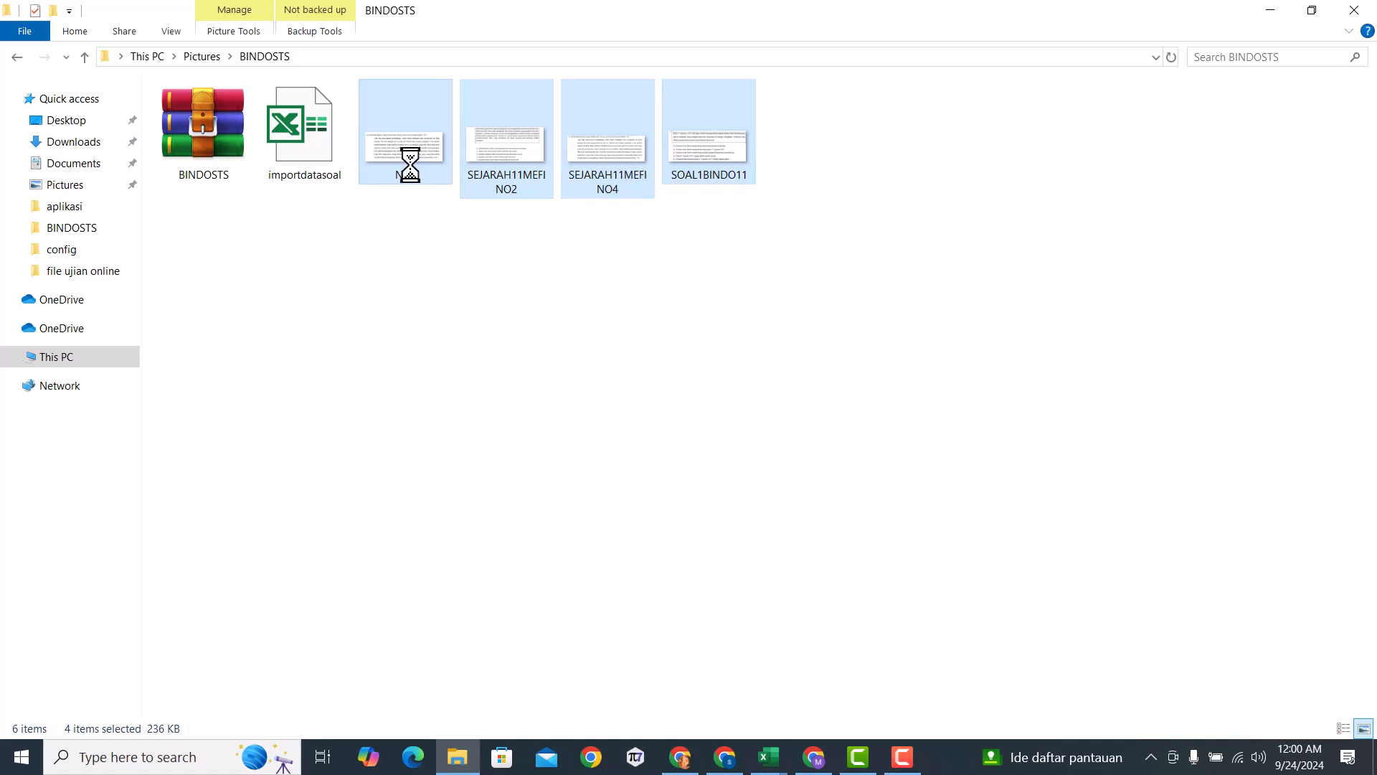
{"action": "left_click", "coordinate": [463, 414]}
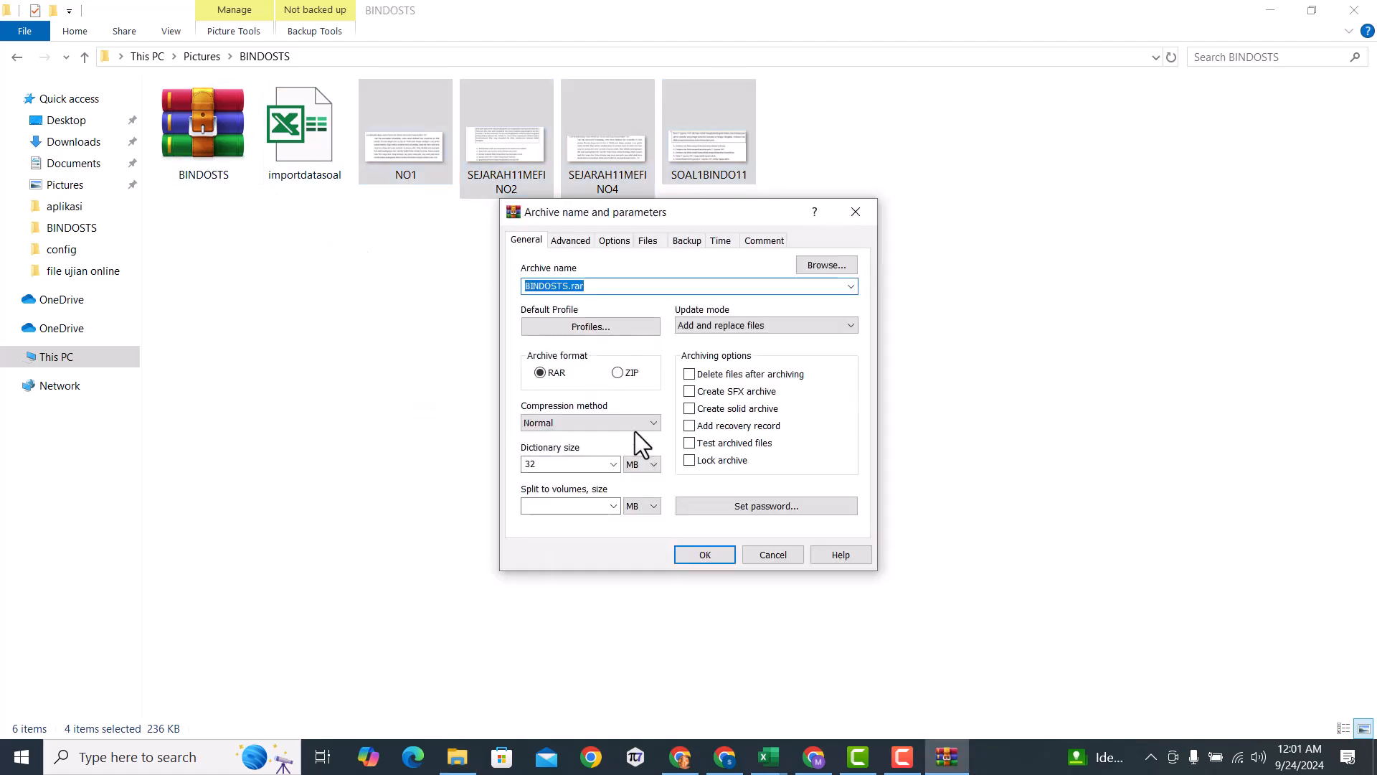
{"action": "left_click", "coordinate": [617, 372]}
{"action": "left_click", "coordinate": [571, 286]}
{"action": "double_click", "coordinate": [574, 285]}
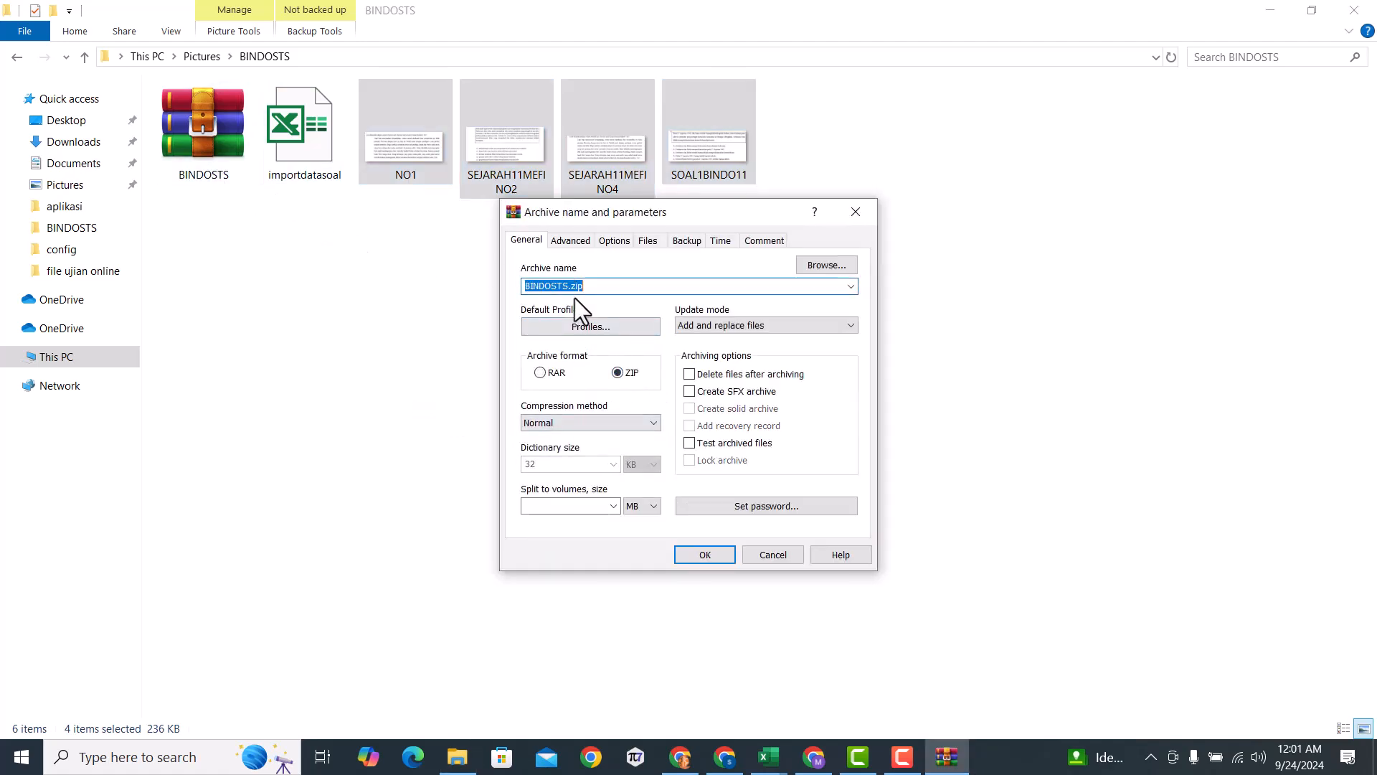
{"action": "left_click", "coordinate": [574, 285]}
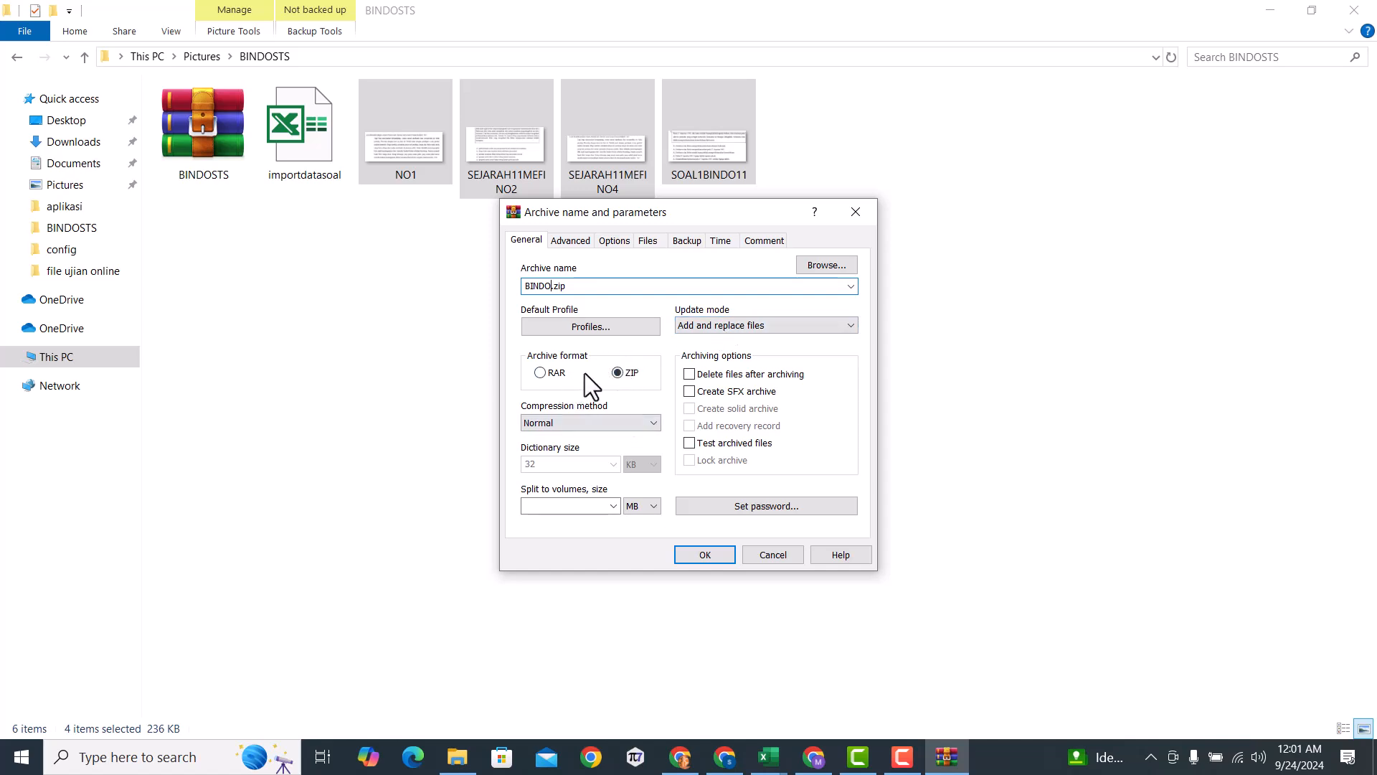
{"action": "left_click", "coordinate": [694, 553]}
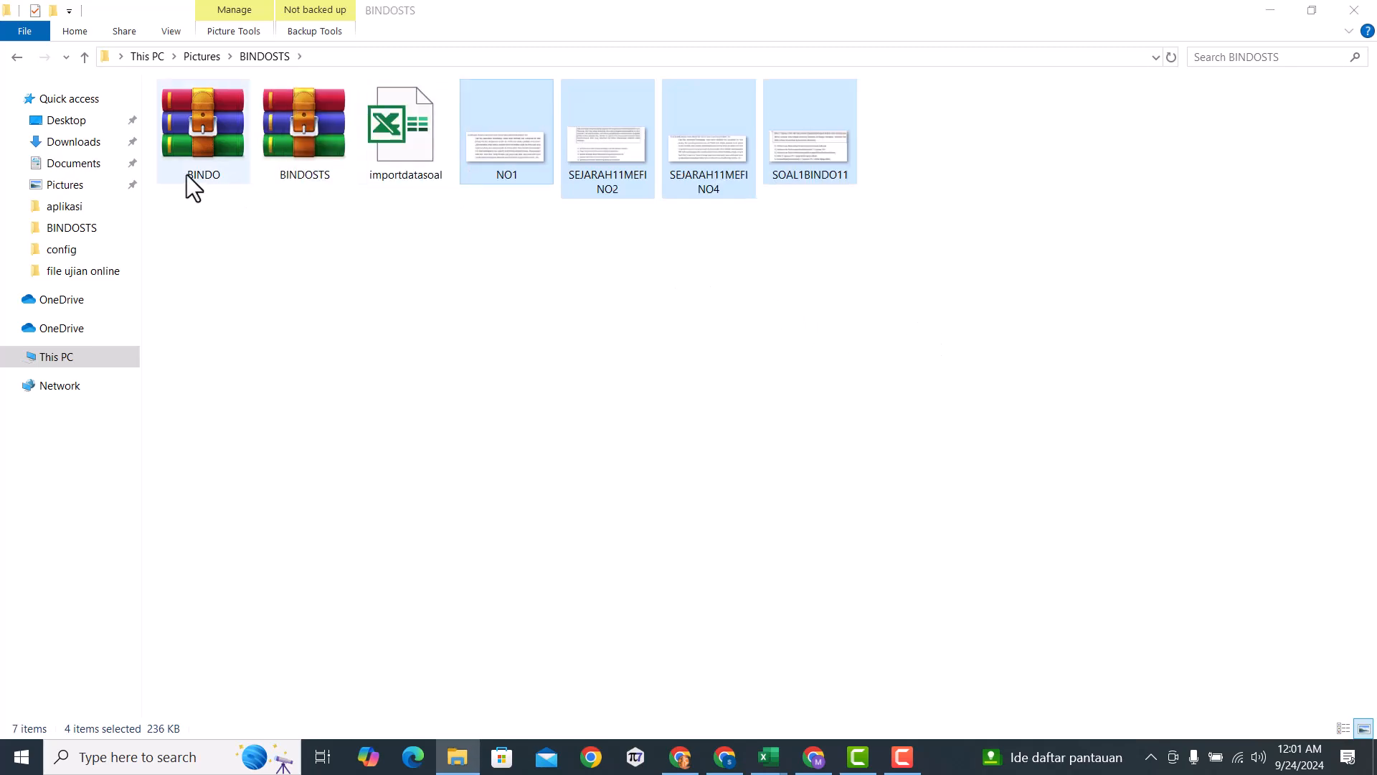
- Open the new BINDO.zip, check that it holds the question images, and close it
{"action": "left_click", "coordinate": [191, 151]}
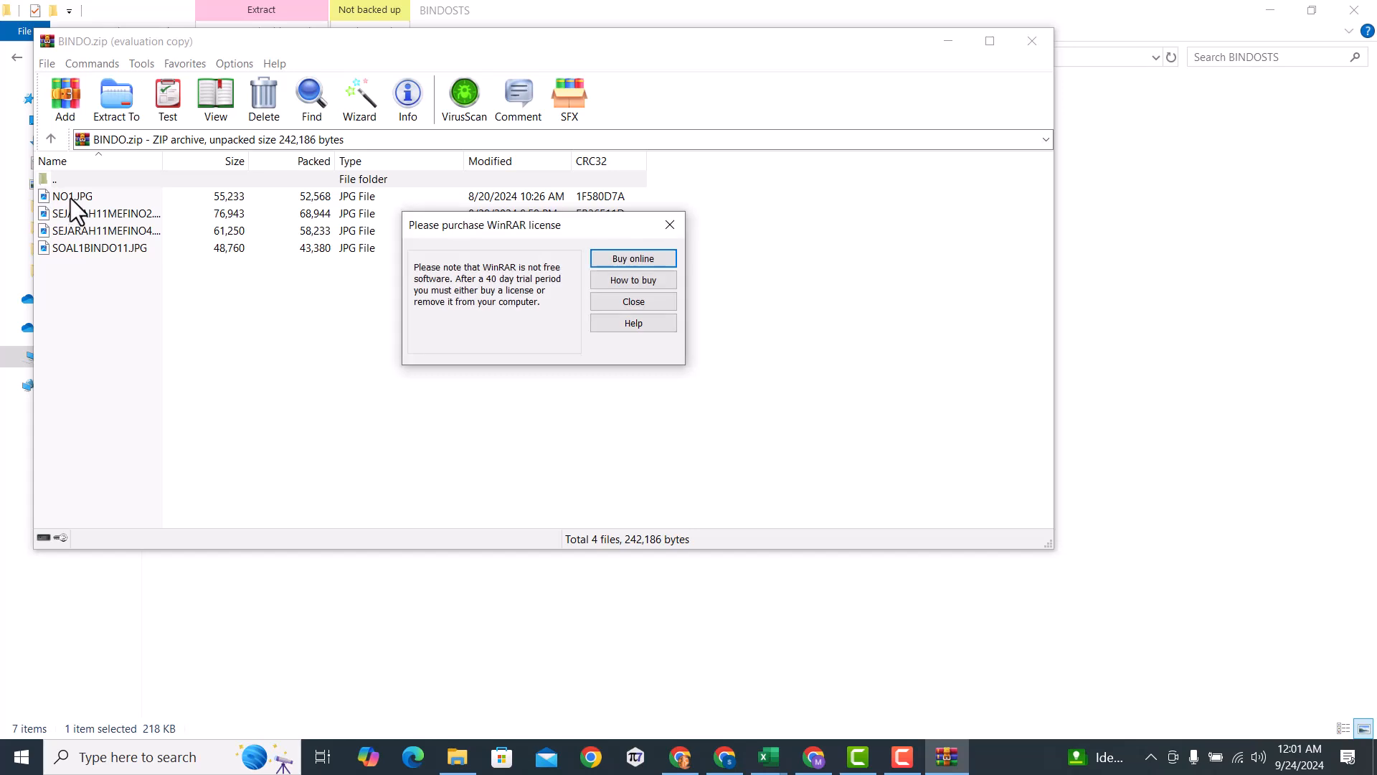
{"action": "left_click", "coordinate": [667, 225]}
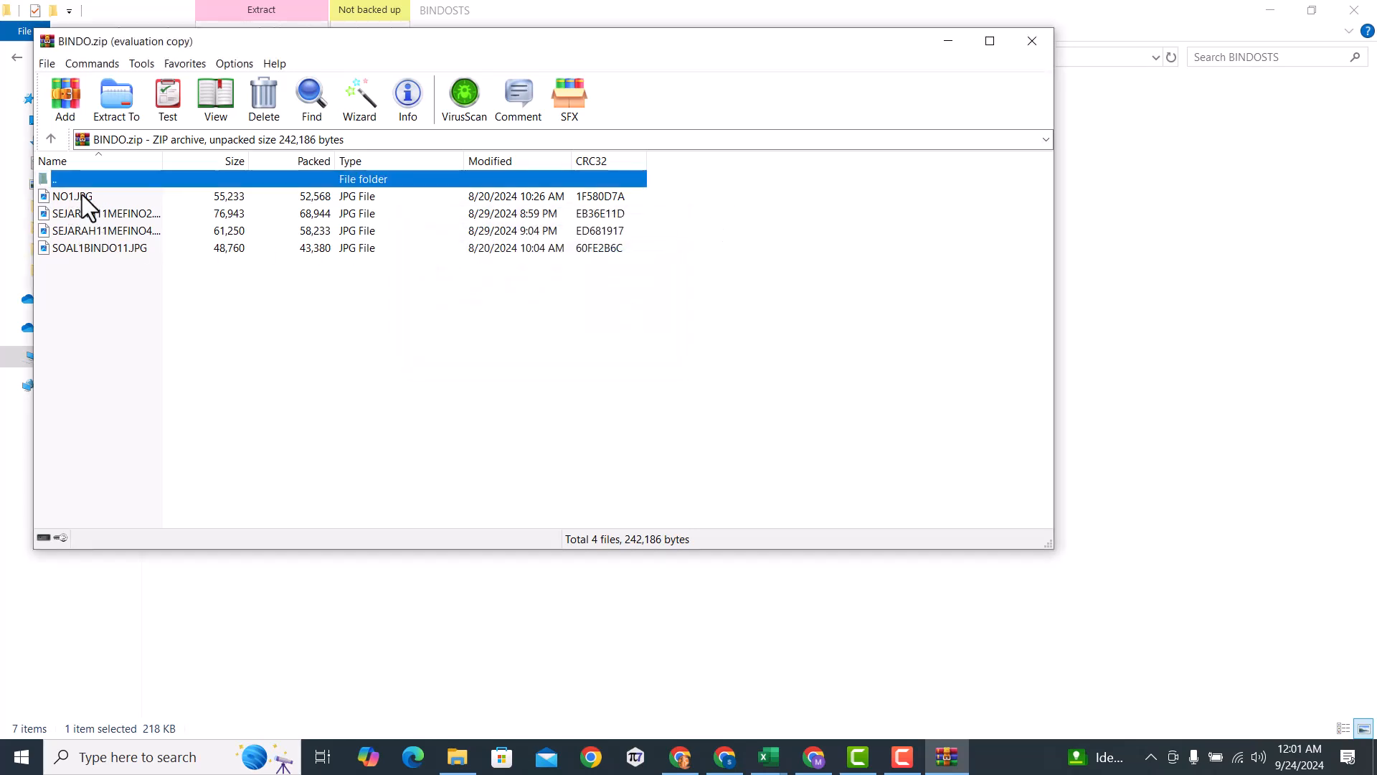
{"action": "left_click", "coordinate": [81, 196]}
{"action": "left_click", "coordinate": [98, 214]}
{"action": "left_click", "coordinate": [104, 231]}
{"action": "left_click", "coordinate": [105, 246]}
{"action": "left_click", "coordinate": [112, 231]}
{"action": "left_click", "coordinate": [104, 214]}
{"action": "left_click", "coordinate": [83, 198]}
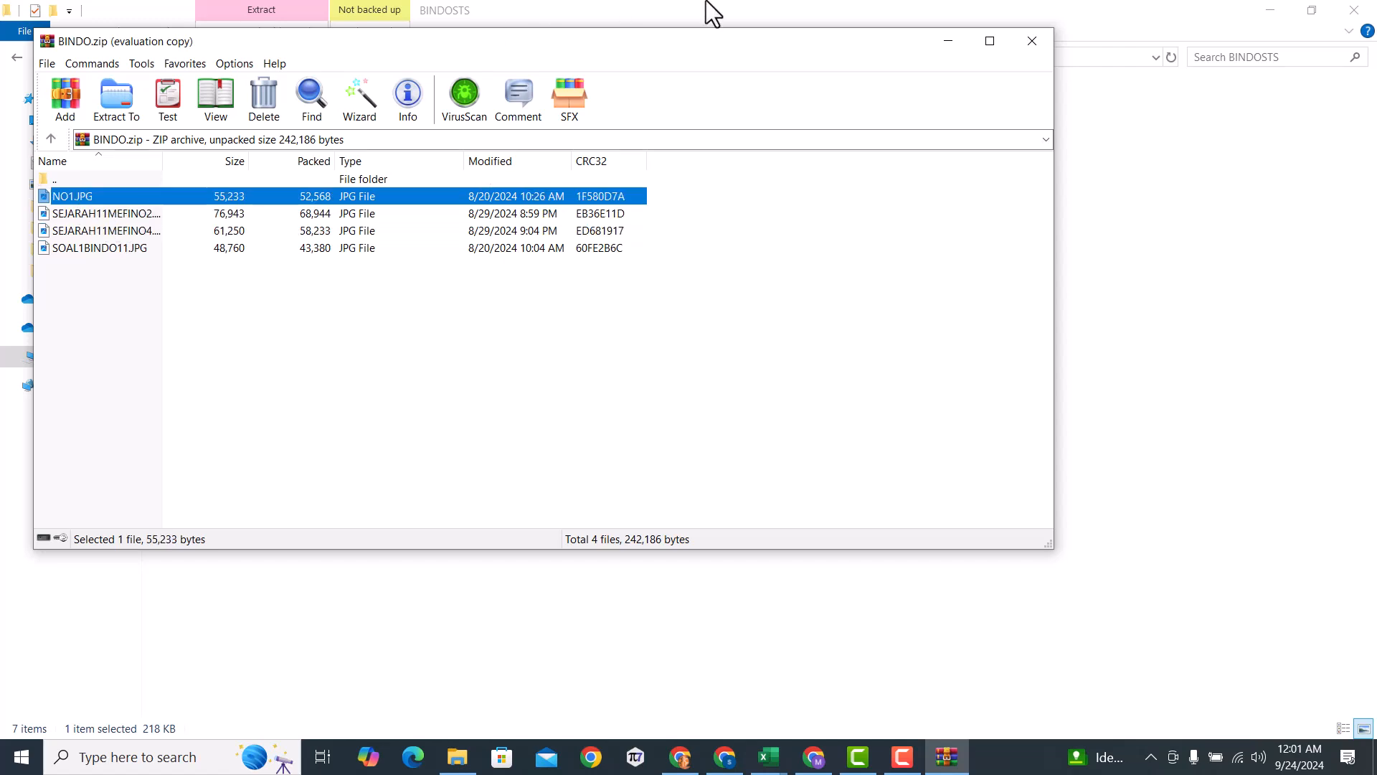
{"action": "left_click", "coordinate": [1017, 45]}
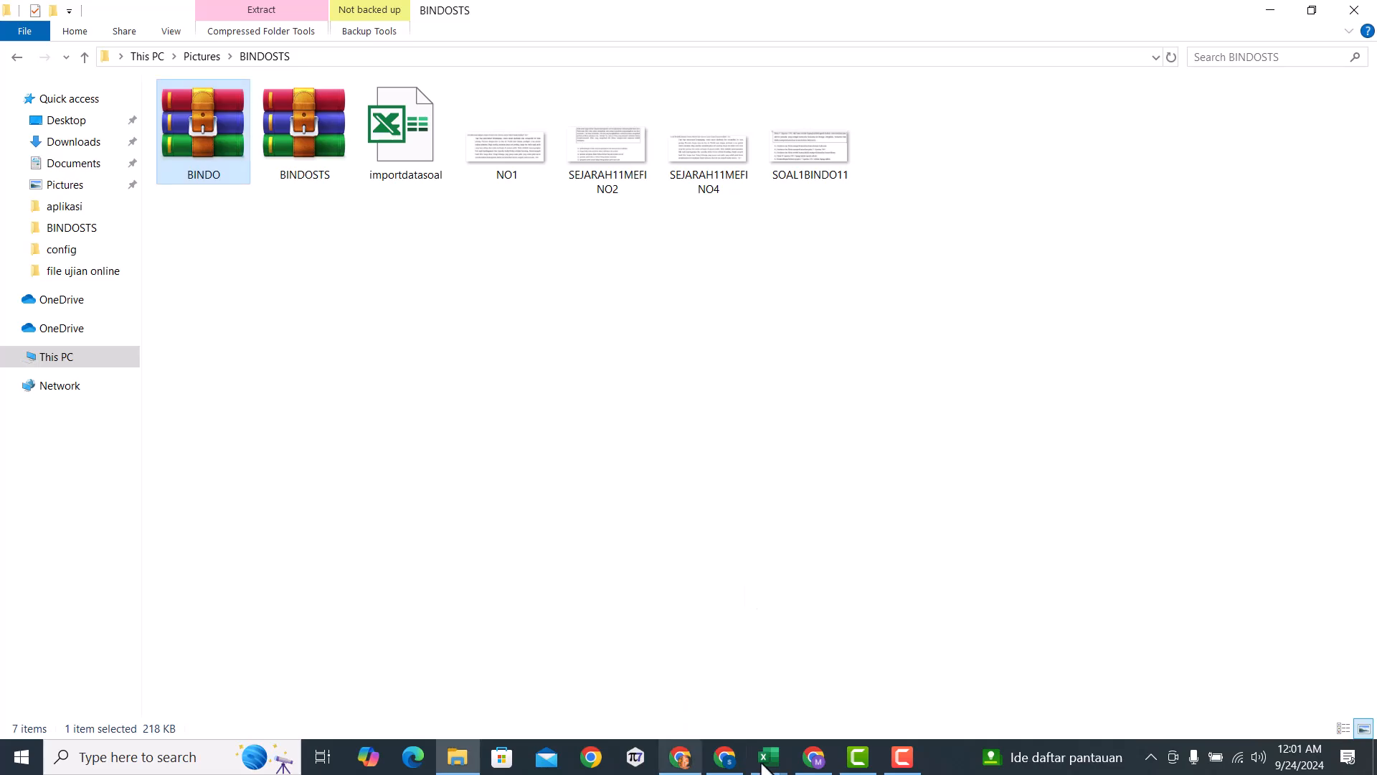
- Return to the exam application in Chrome and upload BINDO.zip from the BINDOSTS folder under File Pendukung Soal
{"action": "left_click", "coordinate": [680, 757]}
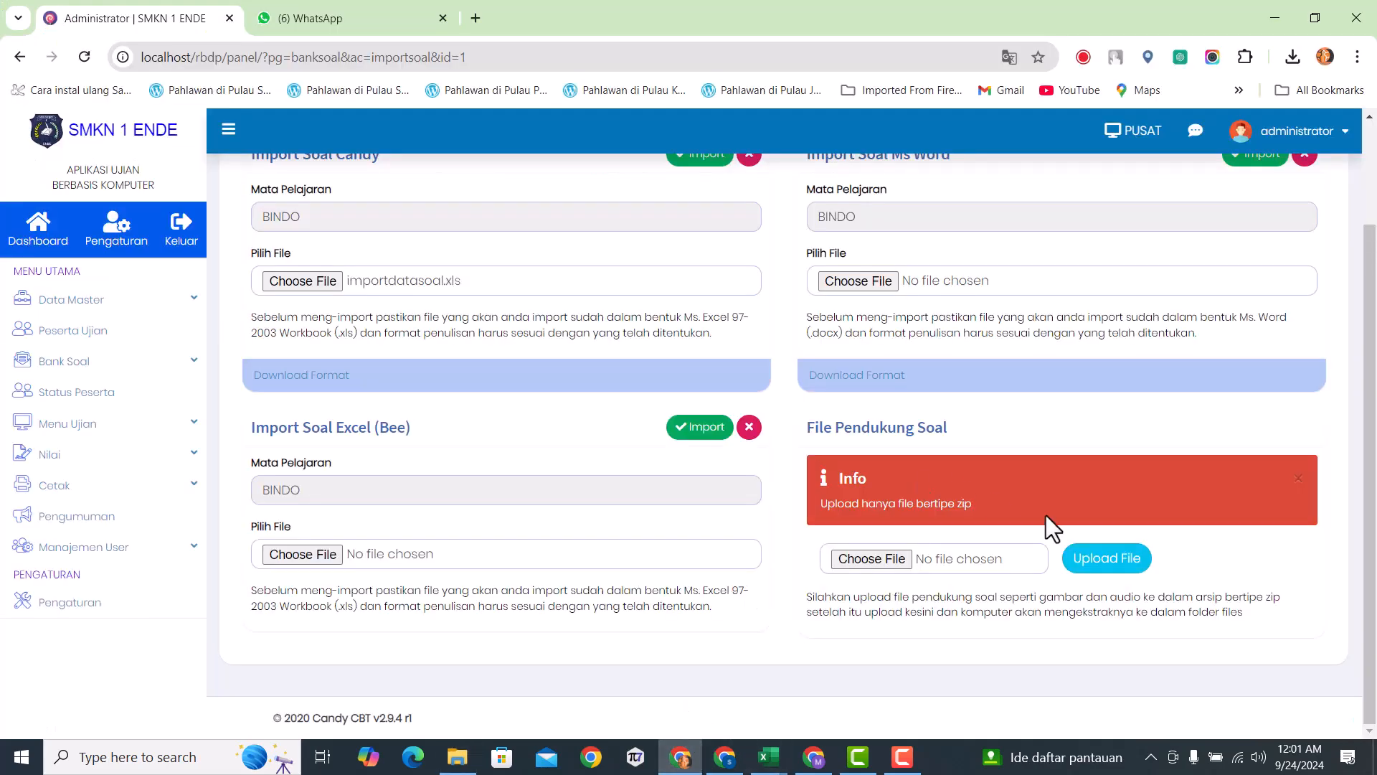
{"action": "left_click", "coordinate": [880, 563]}
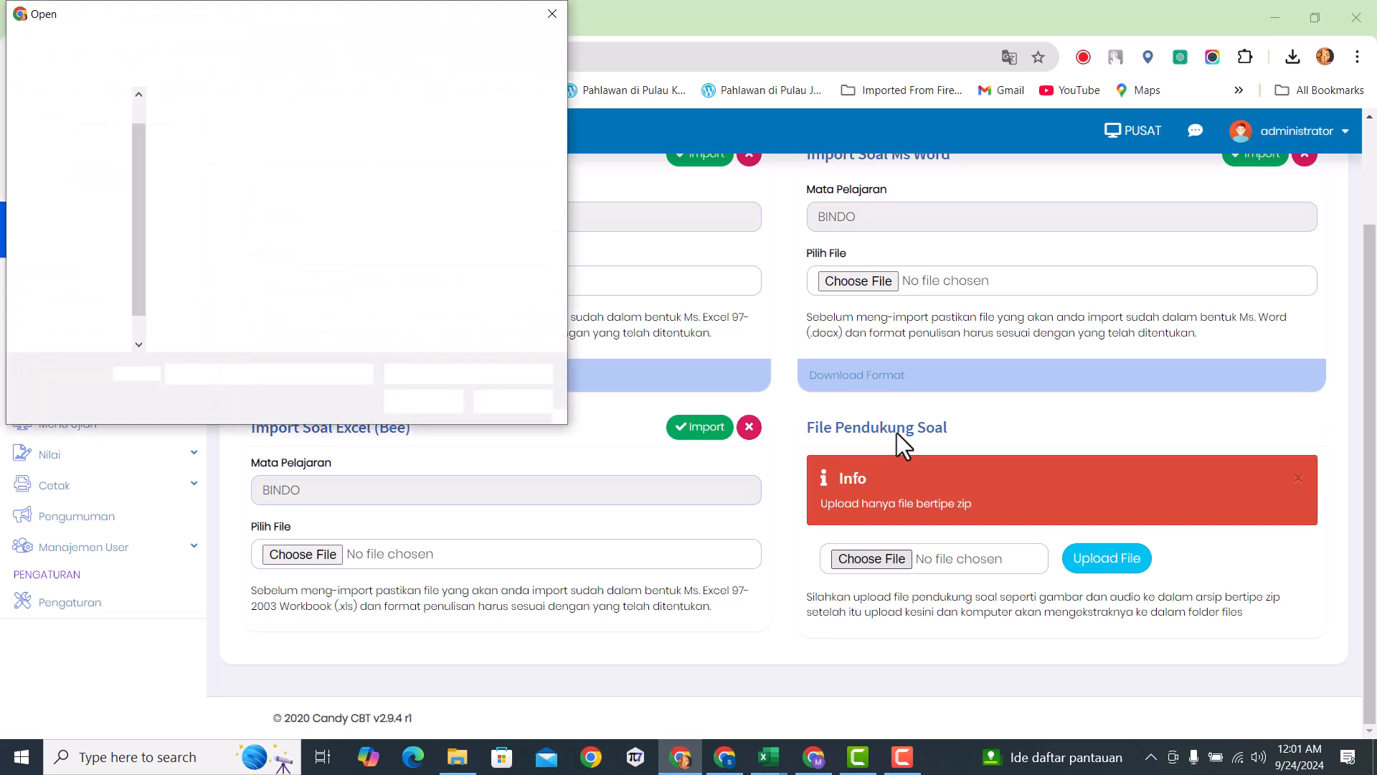
{"action": "left_click", "coordinate": [223, 188]}
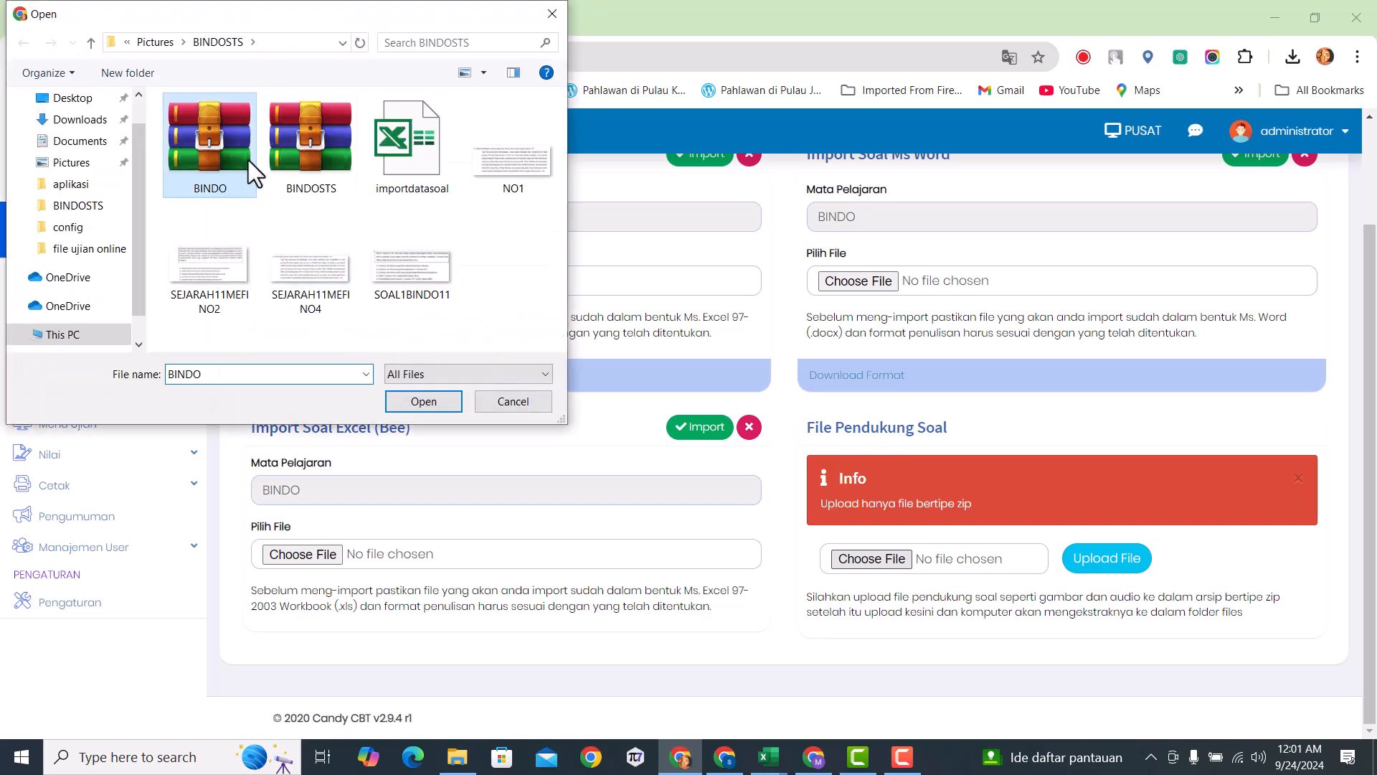
{"action": "left_click", "coordinate": [425, 402]}
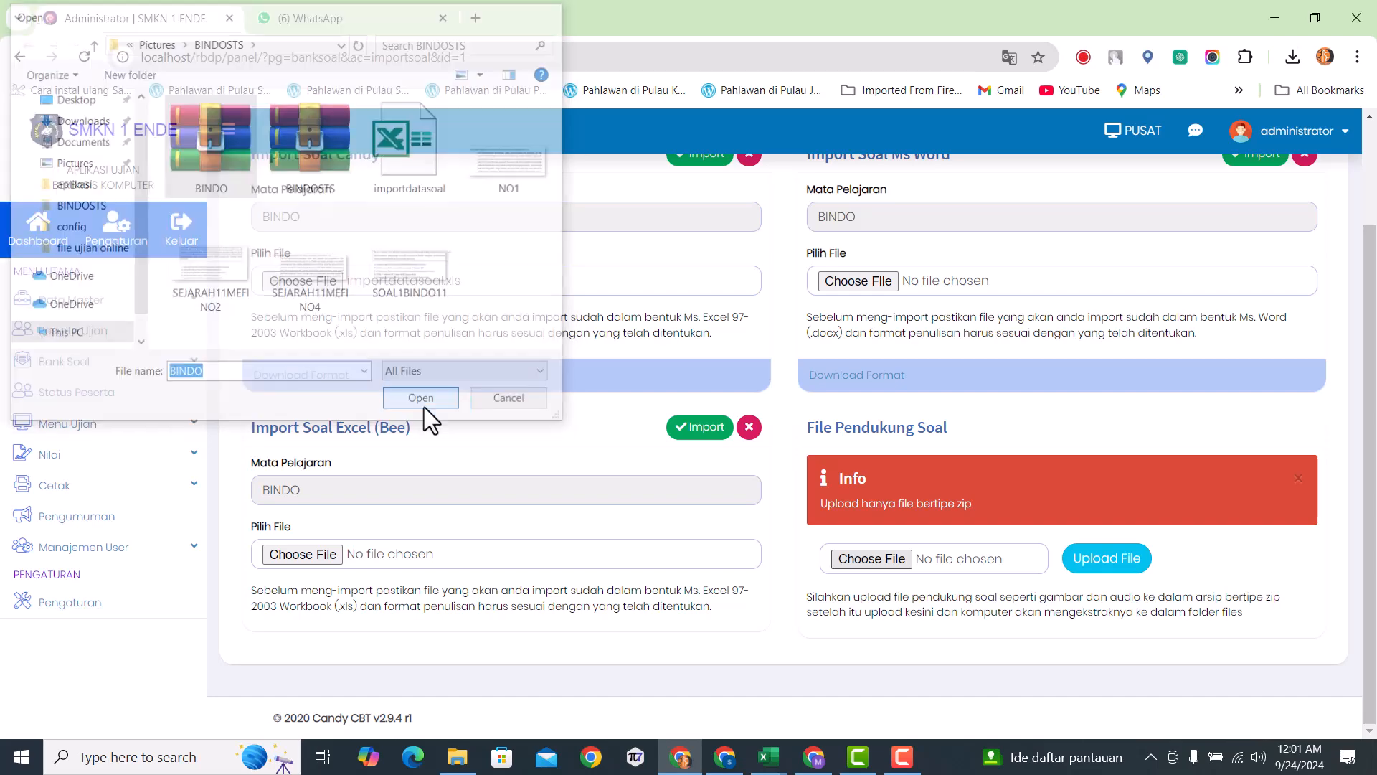
{"action": "left_click", "coordinate": [1117, 584]}
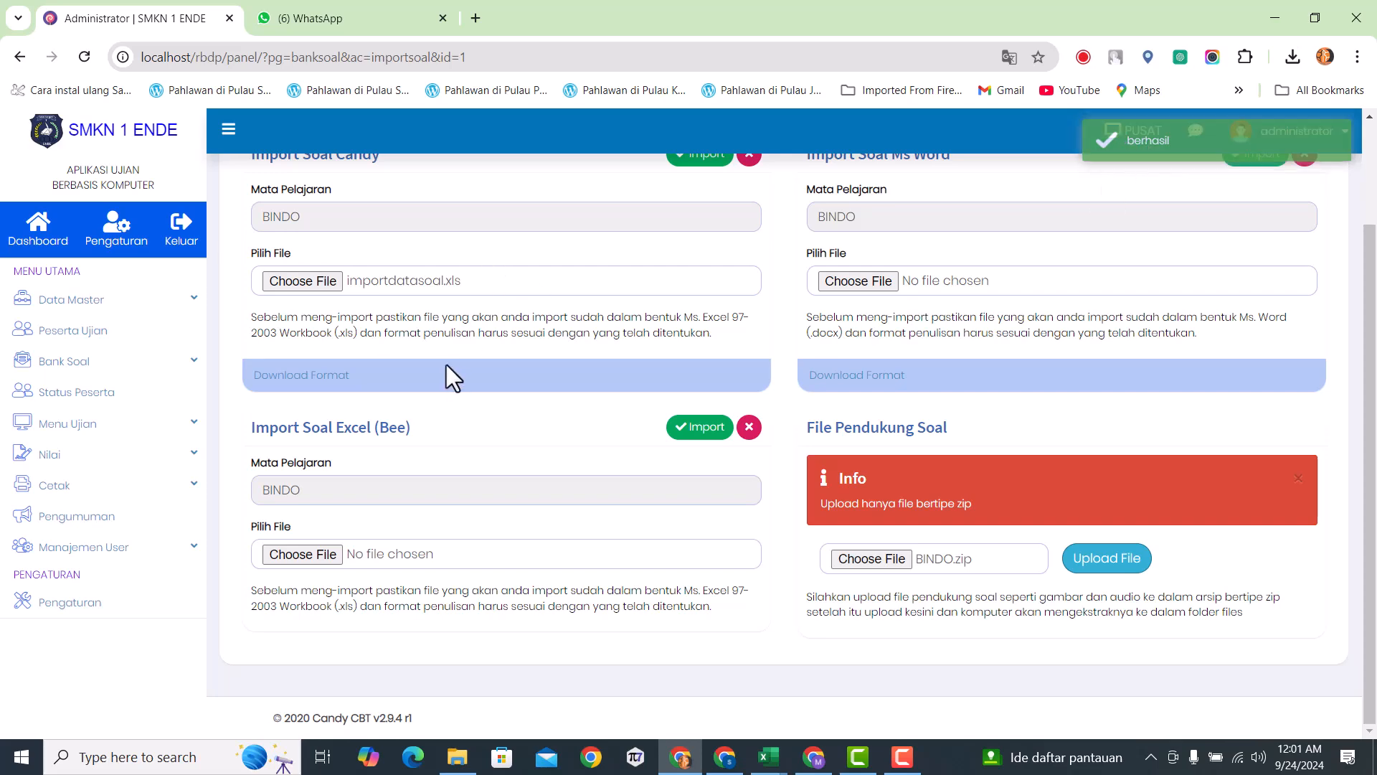
- Go to the question bank list and expand the details of bank A003
{"action": "scroll", "coordinate": [473, 317], "scroll_direction": "up", "scroll_amount": 2}
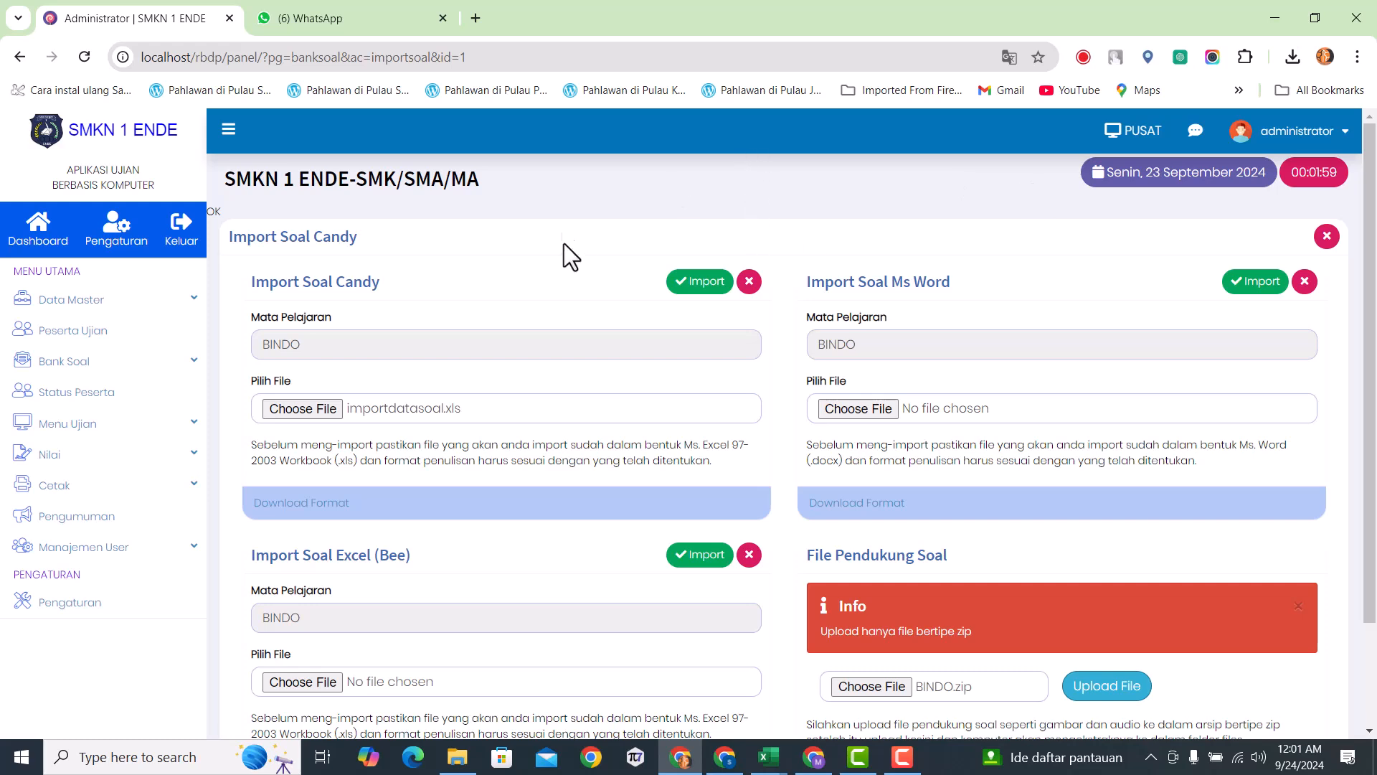
{"action": "left_click", "coordinate": [120, 363]}
{"action": "left_click", "coordinate": [68, 389]}
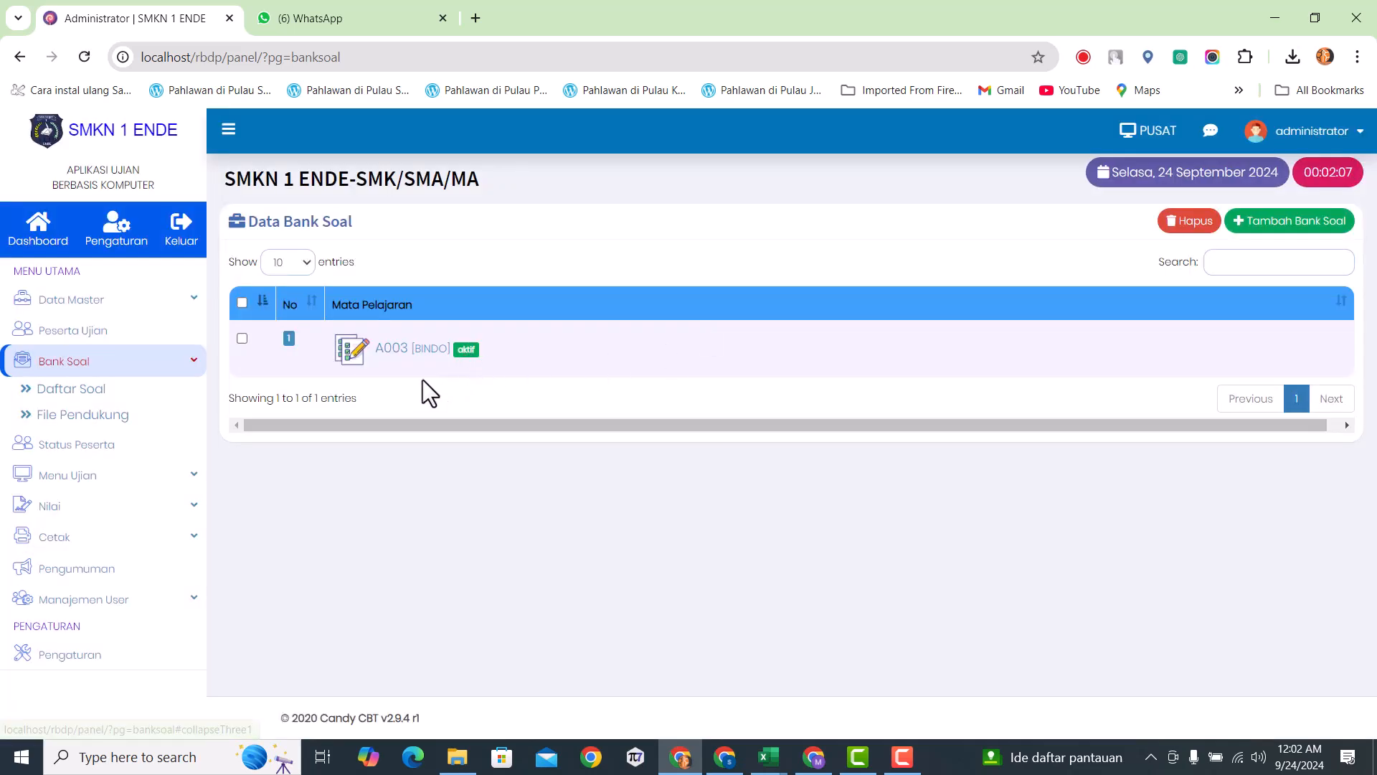
{"action": "left_click", "coordinate": [431, 359]}
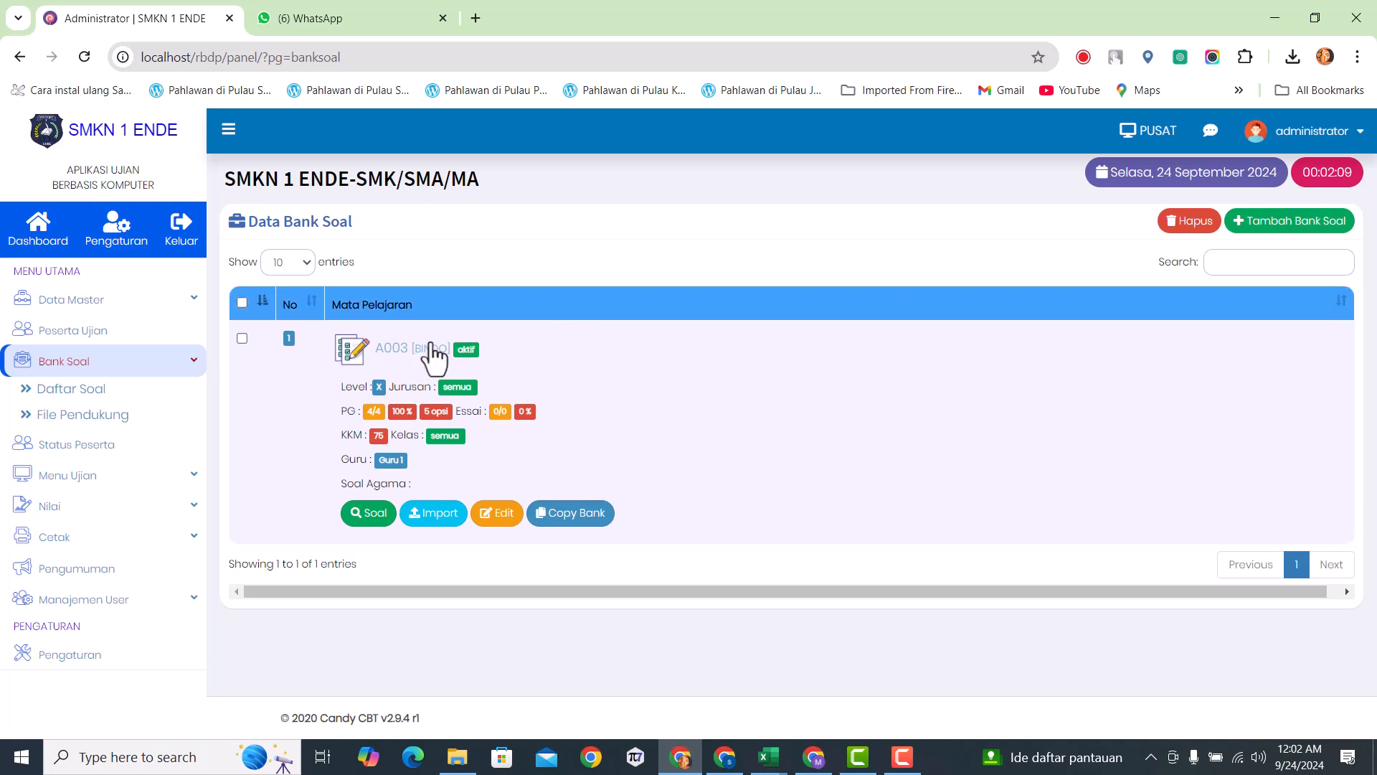
{"action": "left_click", "coordinate": [431, 358]}
{"action": "left_click", "coordinate": [431, 360]}
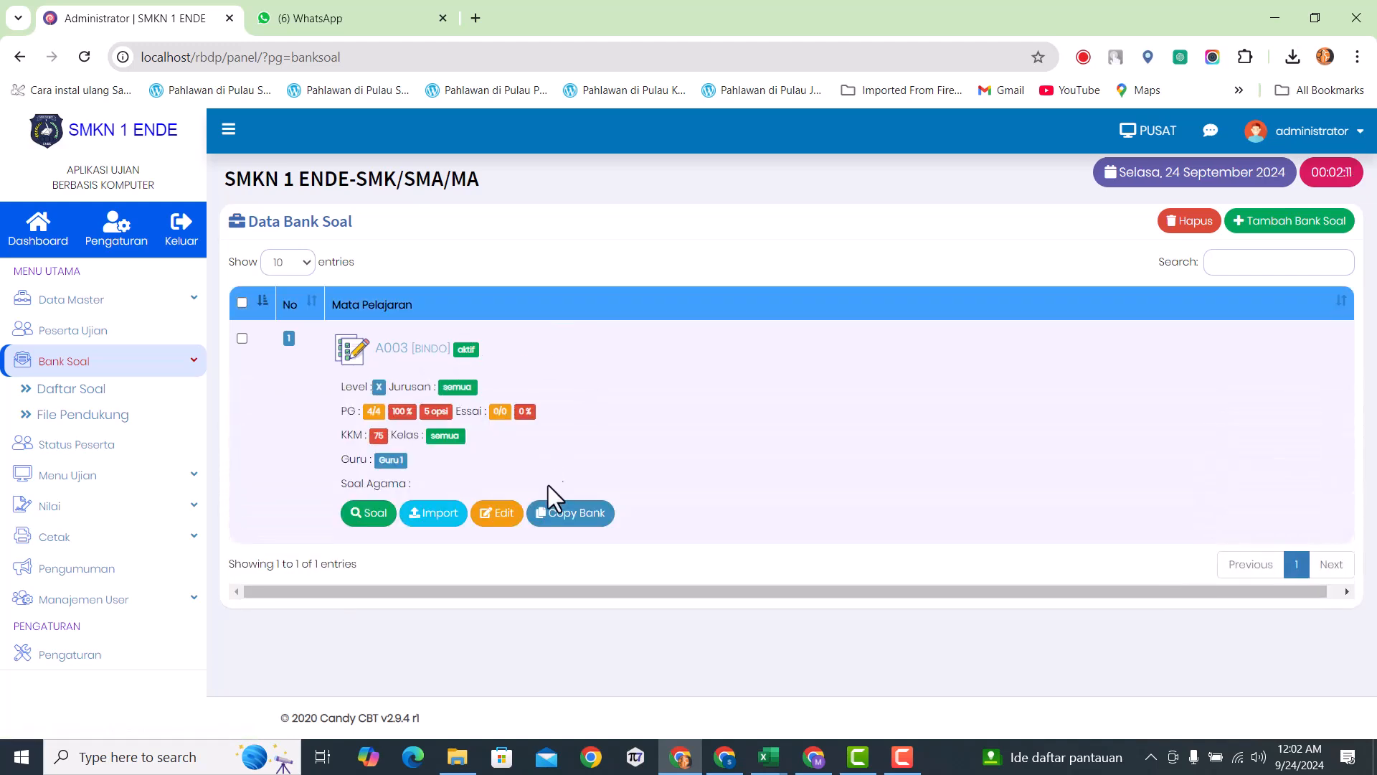
- Open the question list of bank A003 and review the imported multiple-choice questions and their images
{"action": "left_click", "coordinate": [371, 515]}
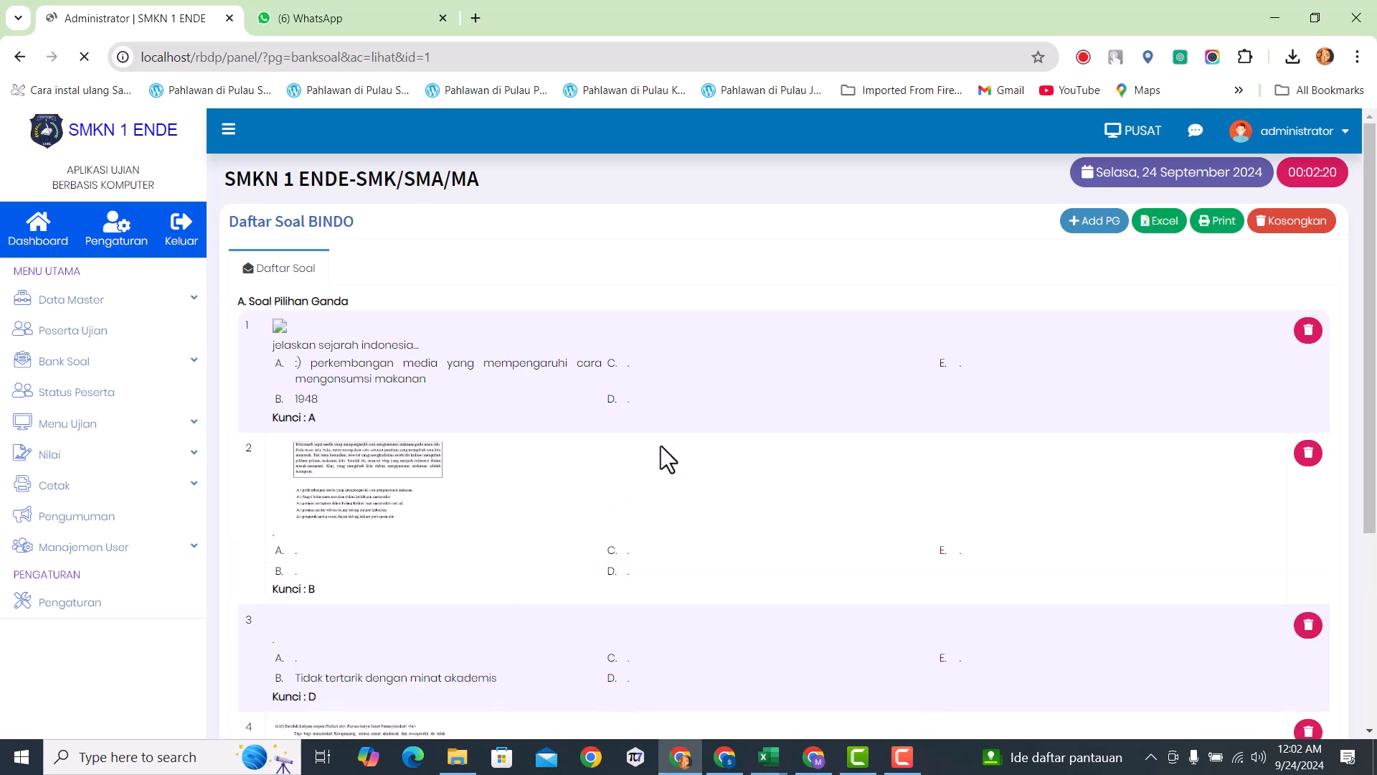
{"action": "scroll", "coordinate": [661, 446], "scroll_direction": "down", "scroll_amount": 5}
{"action": "scroll", "coordinate": [601, 419], "scroll_direction": "up", "scroll_amount": 5}
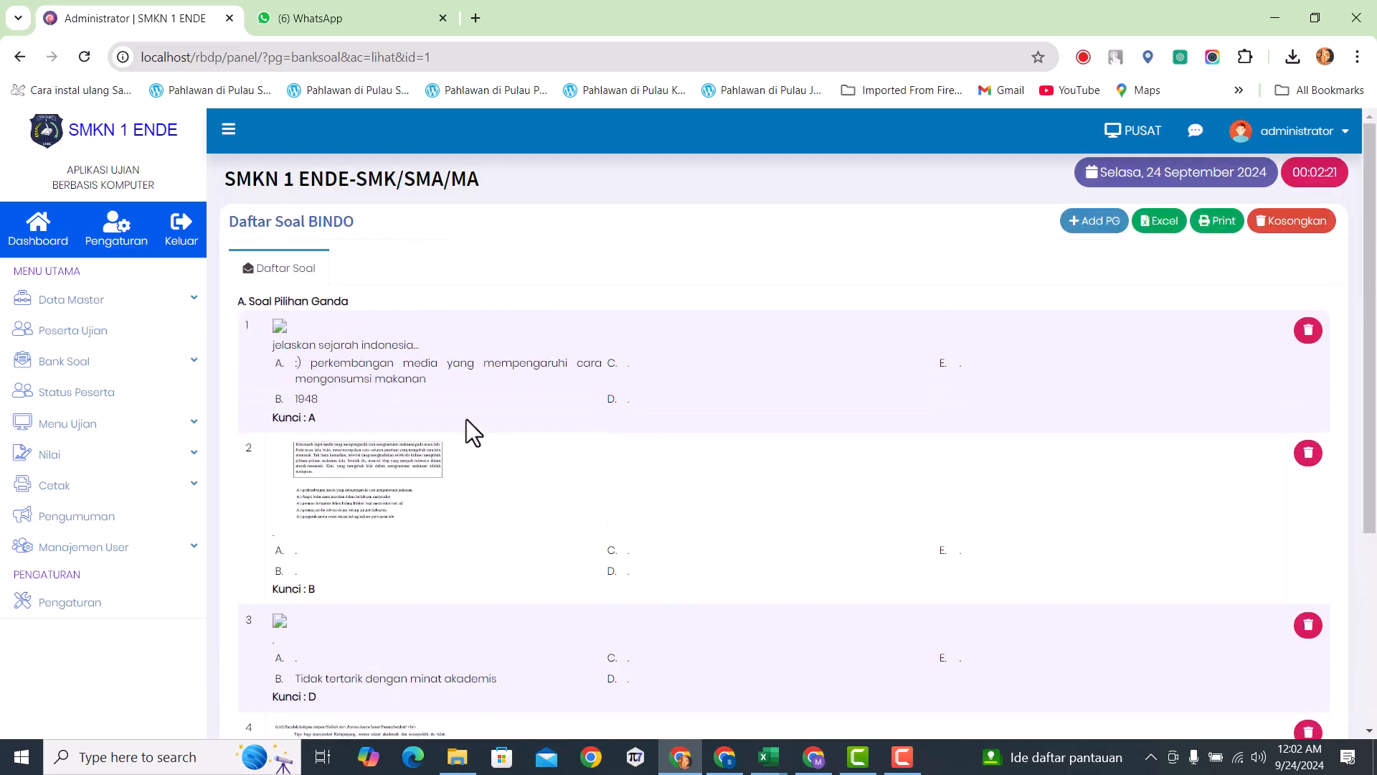
{"action": "left_click_drag", "start_coordinate": [316, 467], "coordinate": [378, 500]}
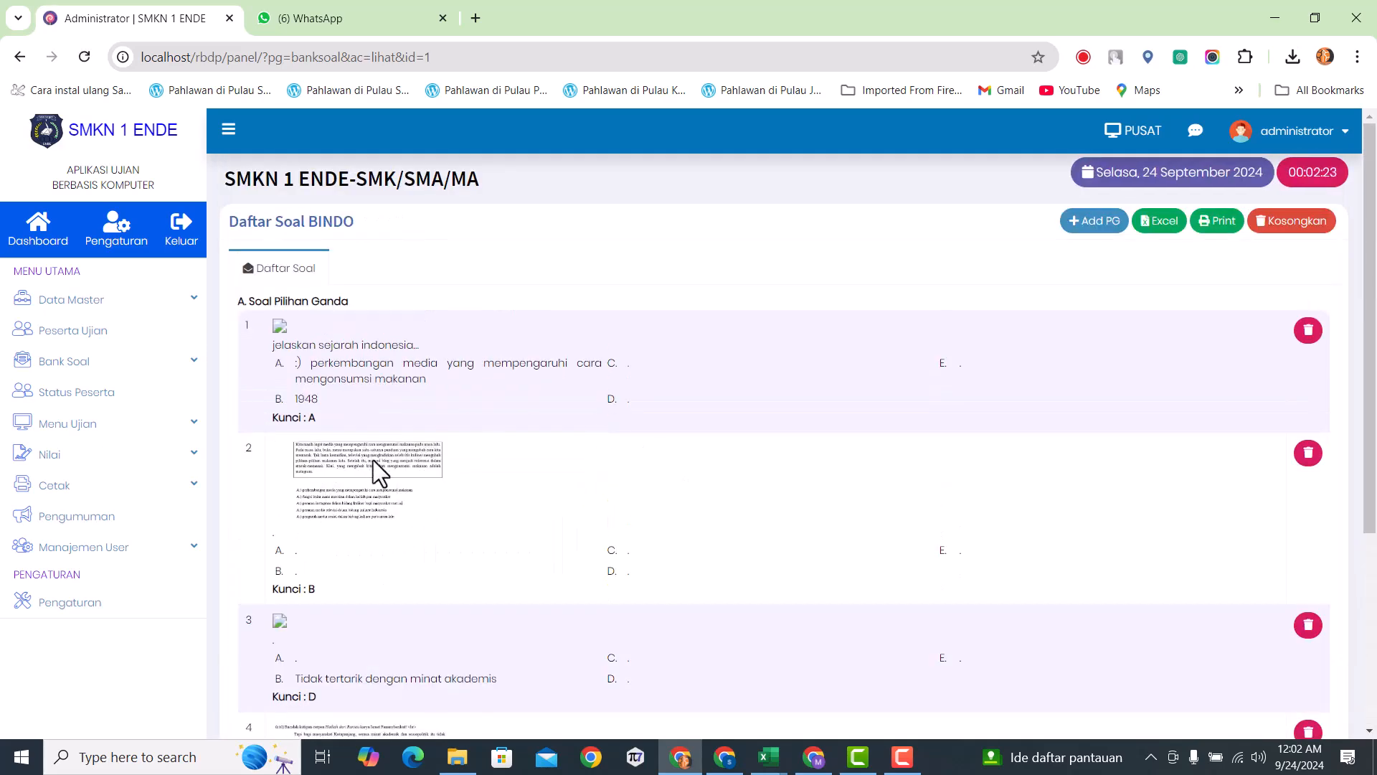
- Check in the question list of bank A003 which multiple-choice questions display their images and which do not
{"action": "scroll", "coordinate": [373, 542], "scroll_direction": "down", "scroll_amount": 5}
{"action": "scroll", "coordinate": [431, 502], "scroll_direction": "up", "scroll_amount": 5}
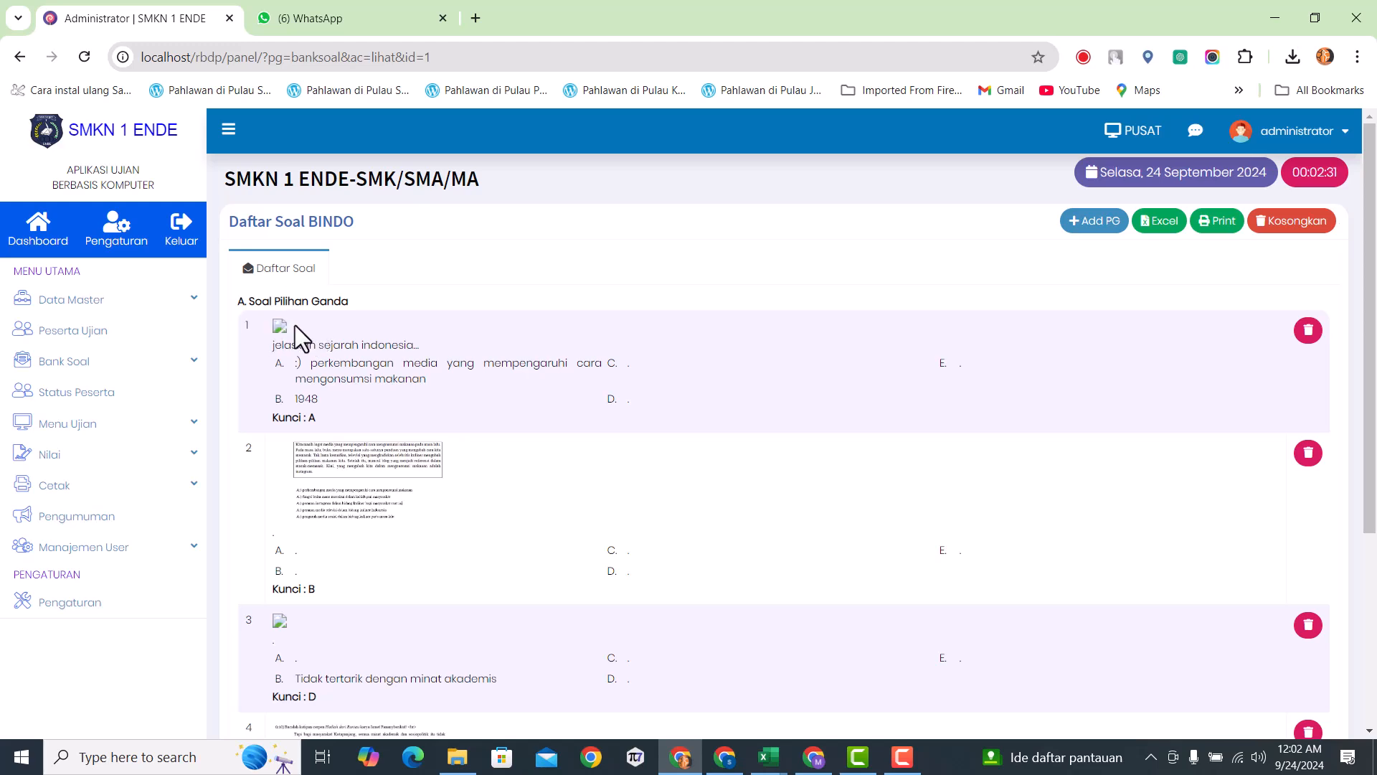
{"action": "left_click_drag", "start_coordinate": [294, 324], "coordinate": [259, 335]}
{"action": "left_click", "coordinate": [425, 274]}
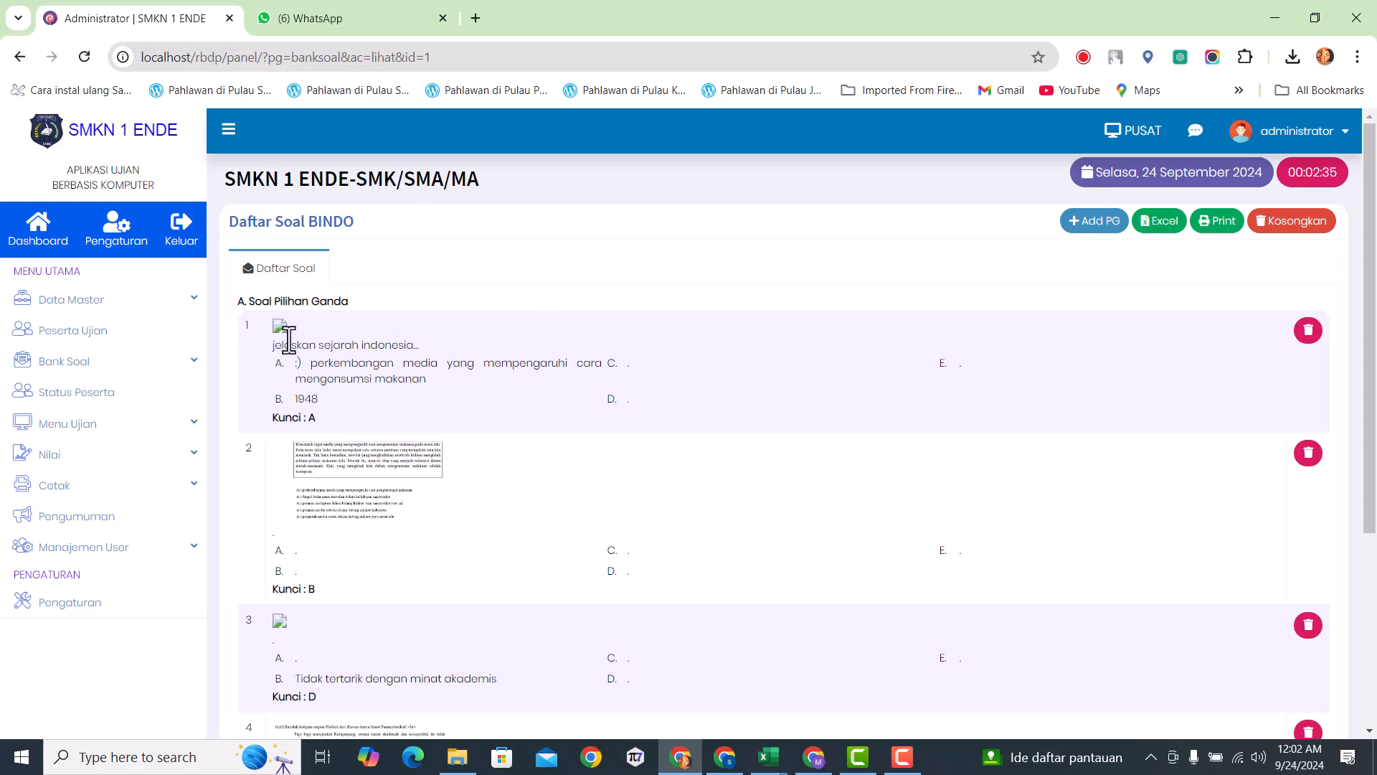
{"action": "scroll", "coordinate": [337, 615], "scroll_direction": "down", "scroll_amount": 5}
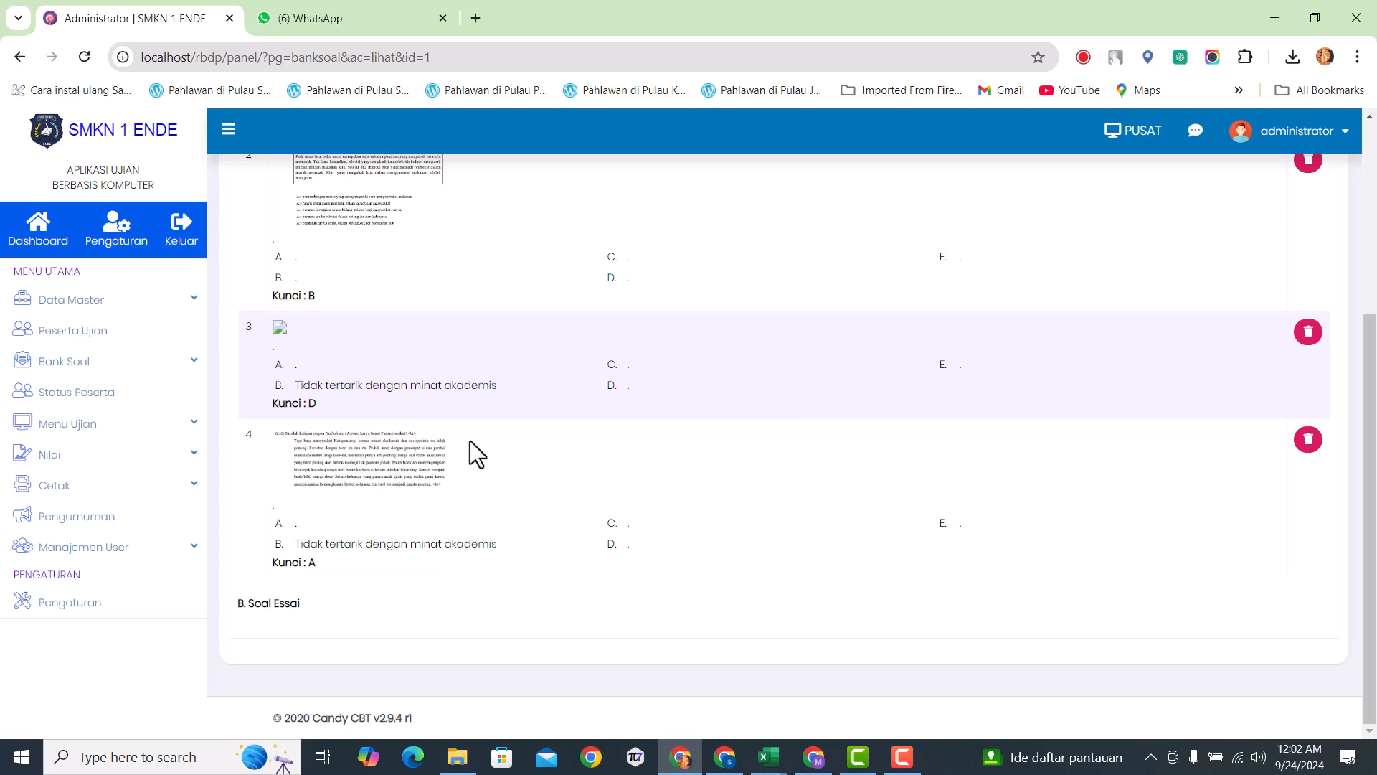
{"action": "scroll", "coordinate": [470, 441], "scroll_direction": "up", "scroll_amount": 5}
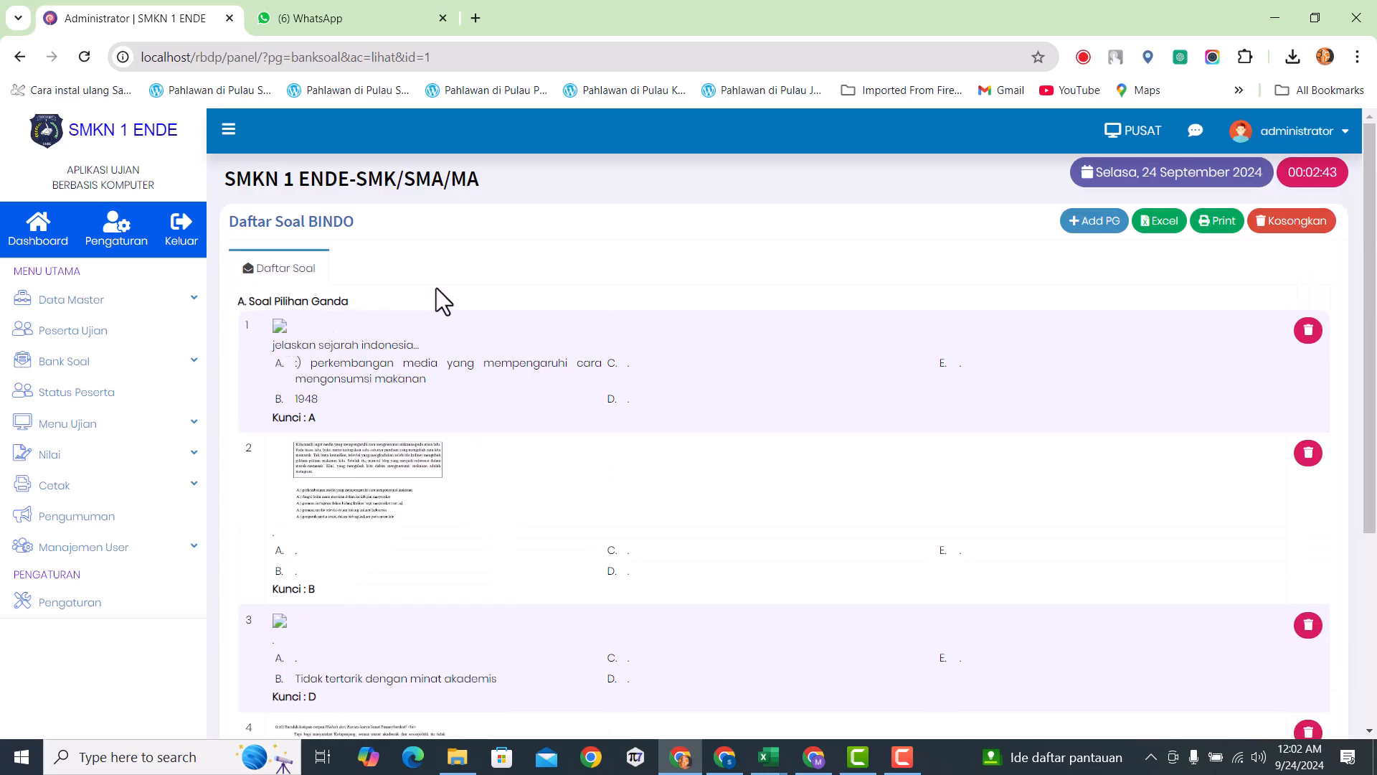
{"action": "scroll", "coordinate": [437, 288], "scroll_direction": "down", "scroll_amount": 5}
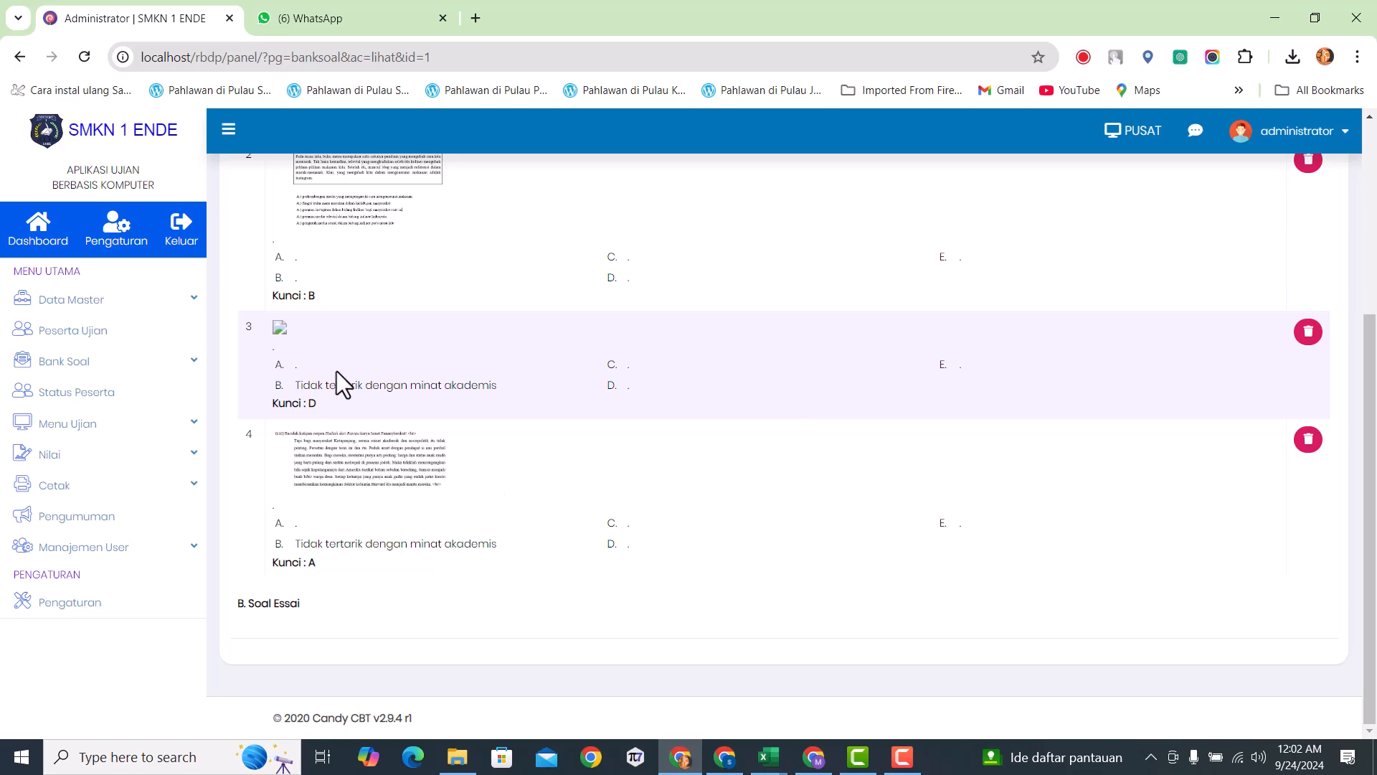
{"action": "scroll", "coordinate": [337, 373], "scroll_direction": "up", "scroll_amount": 5}
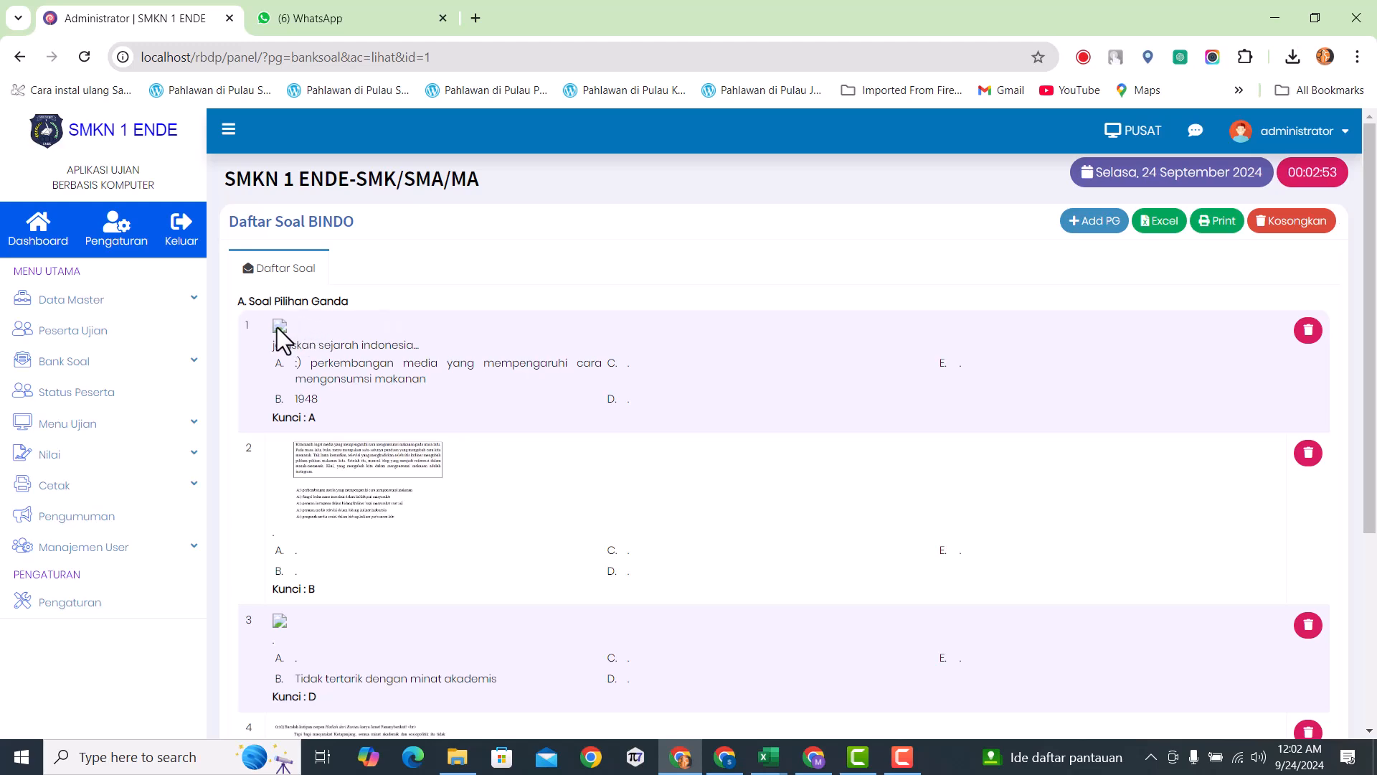
- Switch to the BINDOSTS folder in File Explorer, check the file type of image NO1 in its properties, and close them
{"action": "left_click", "coordinate": [457, 757]}
{"action": "left_click", "coordinate": [498, 163]}
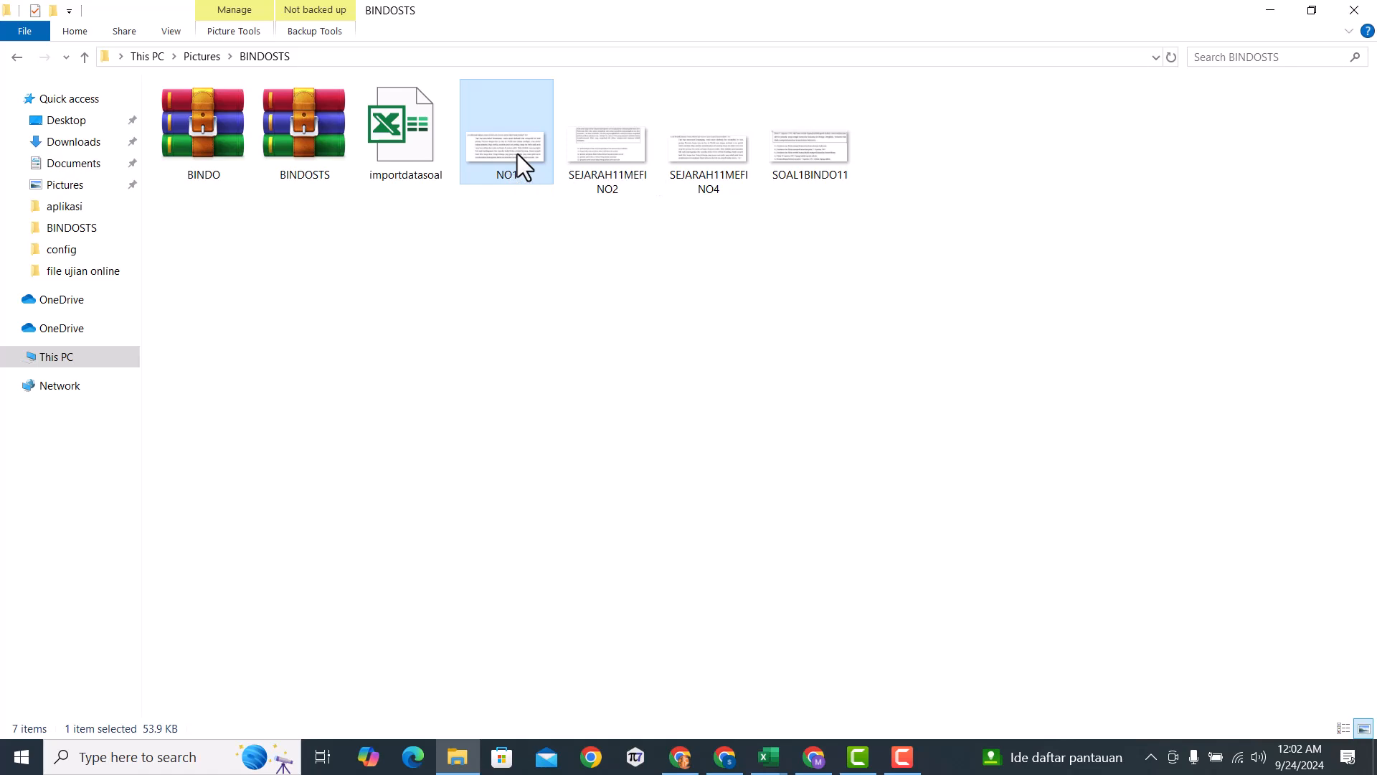
{"action": "right_click", "coordinate": [518, 154]}
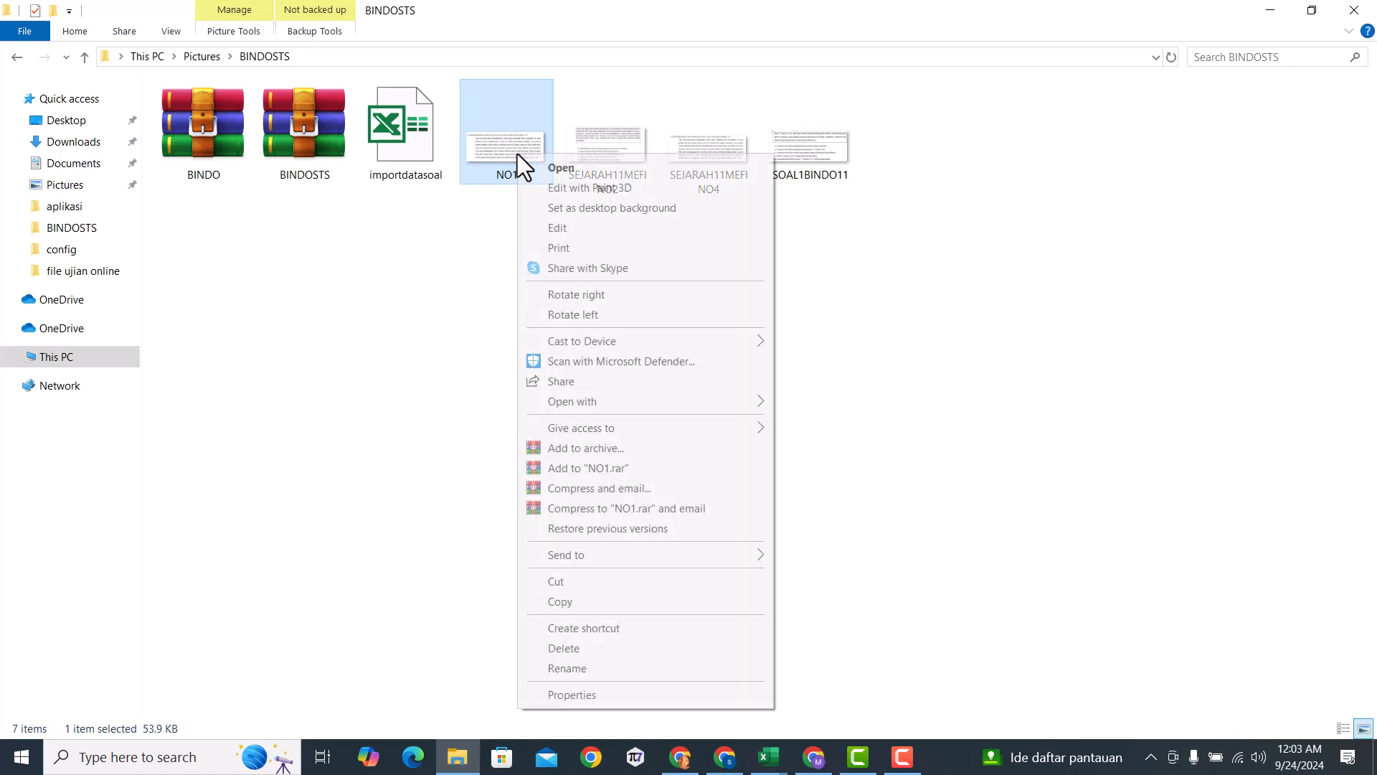
{"action": "left_click", "coordinate": [601, 695]}
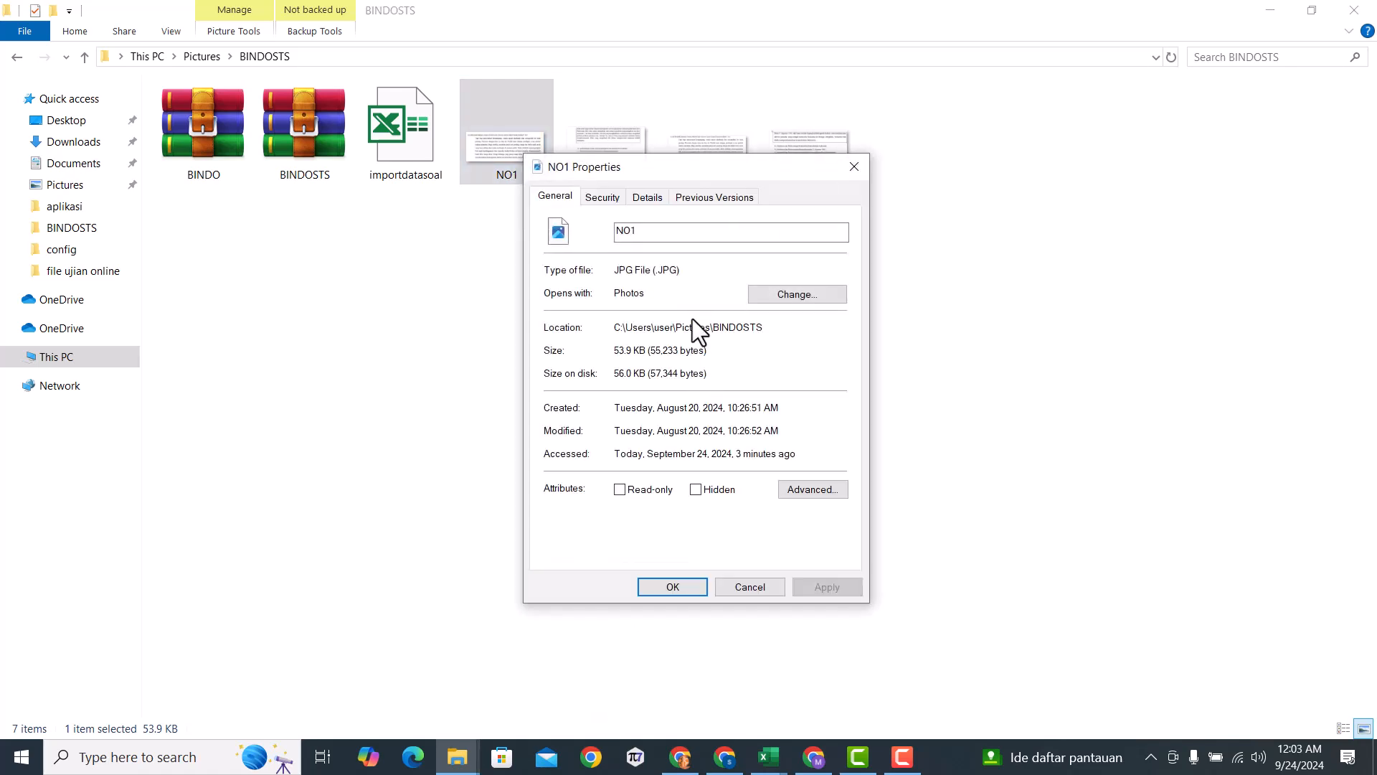
{"action": "left_click_drag", "start_coordinate": [656, 270], "coordinate": [678, 270]}
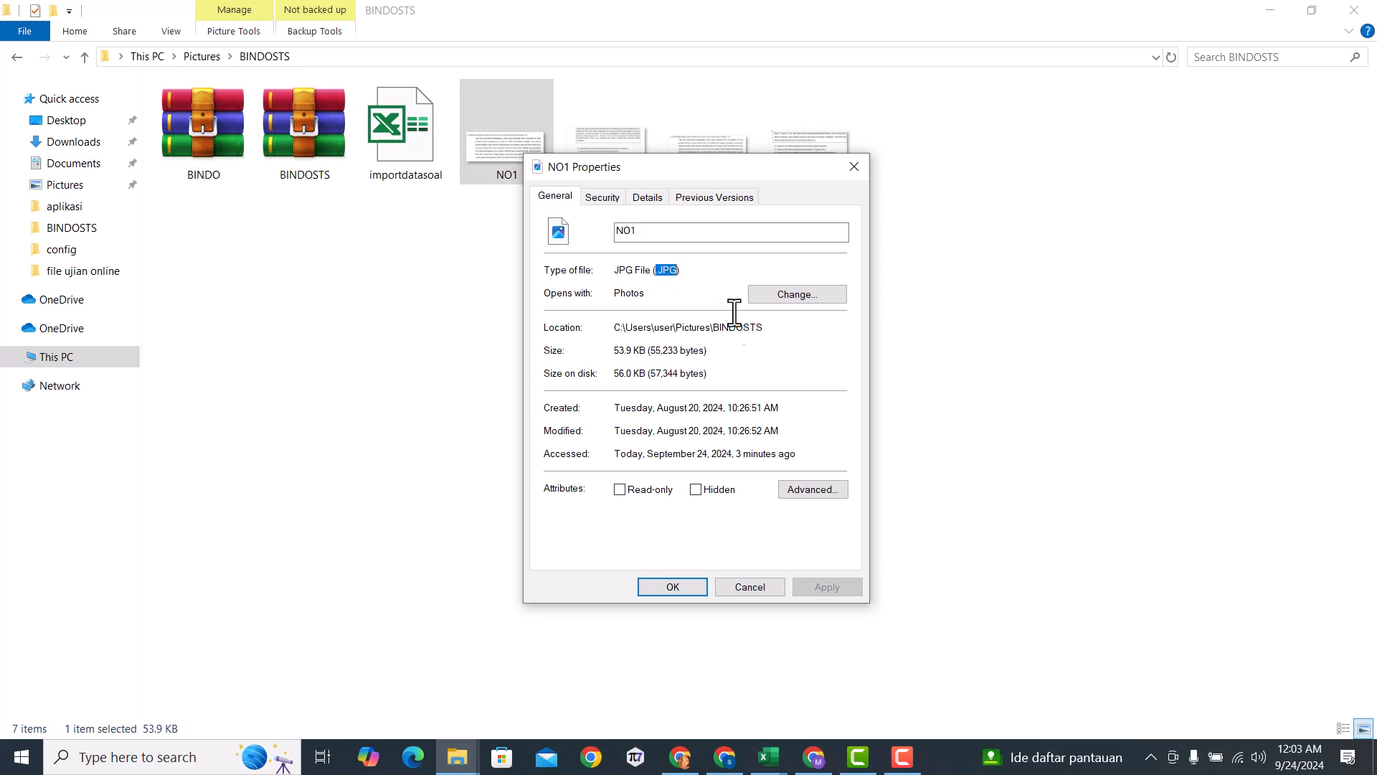
{"action": "left_click", "coordinate": [661, 270]}
{"action": "double_click", "coordinate": [661, 270]}
{"action": "left_click", "coordinate": [699, 276]}
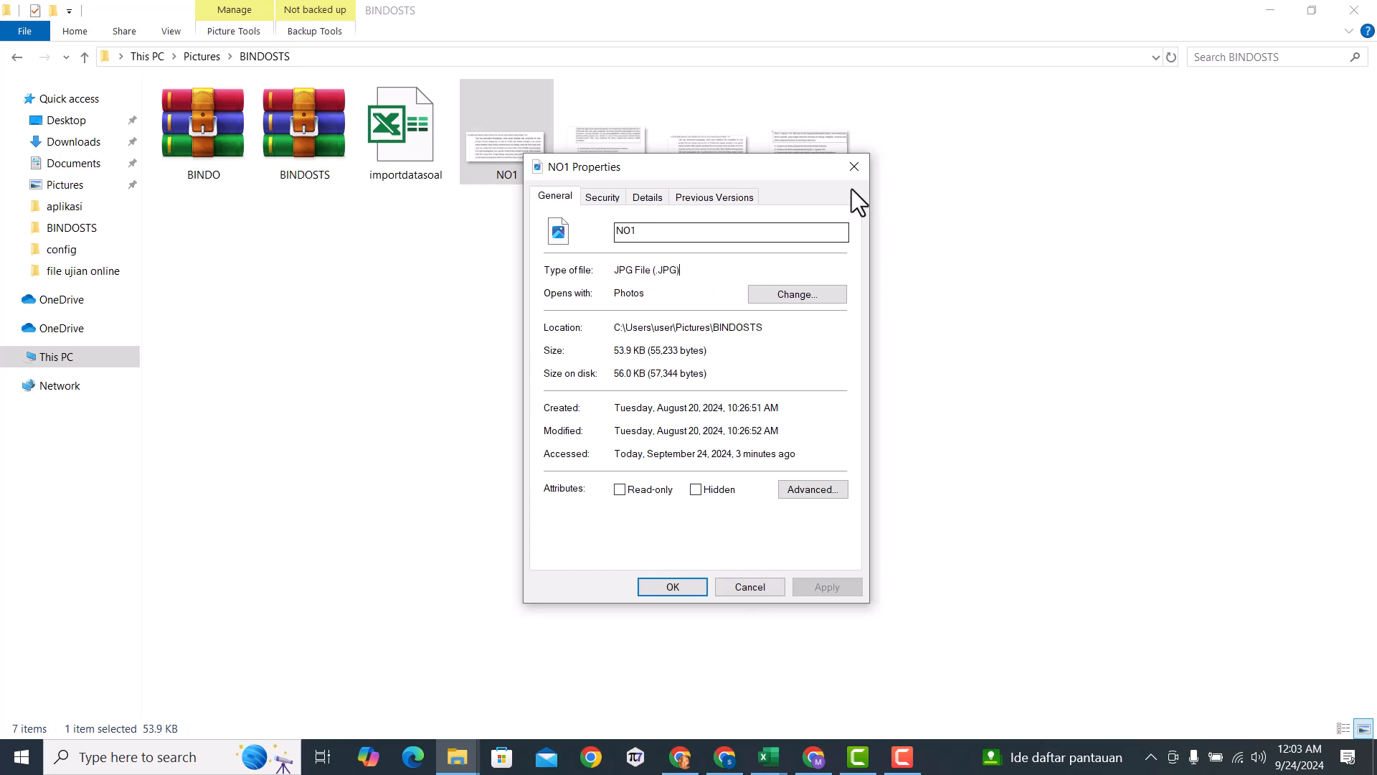
{"action": "key", "text": "Escape"}
- Look at the file1 image name for question 1 in importdatasoal in Excel, then compare with the question list in Chrome
{"action": "left_click", "coordinate": [407, 154]}
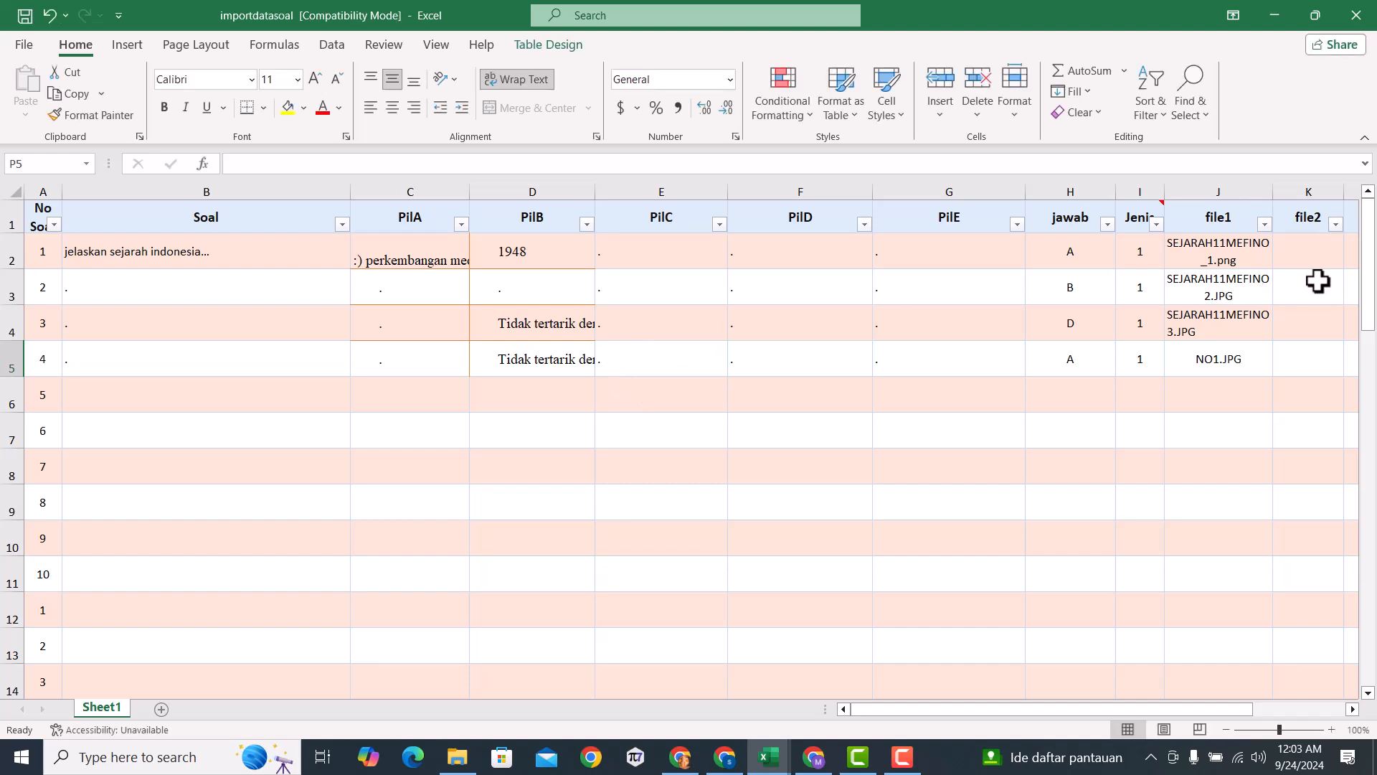
{"action": "left_click", "coordinate": [1213, 250]}
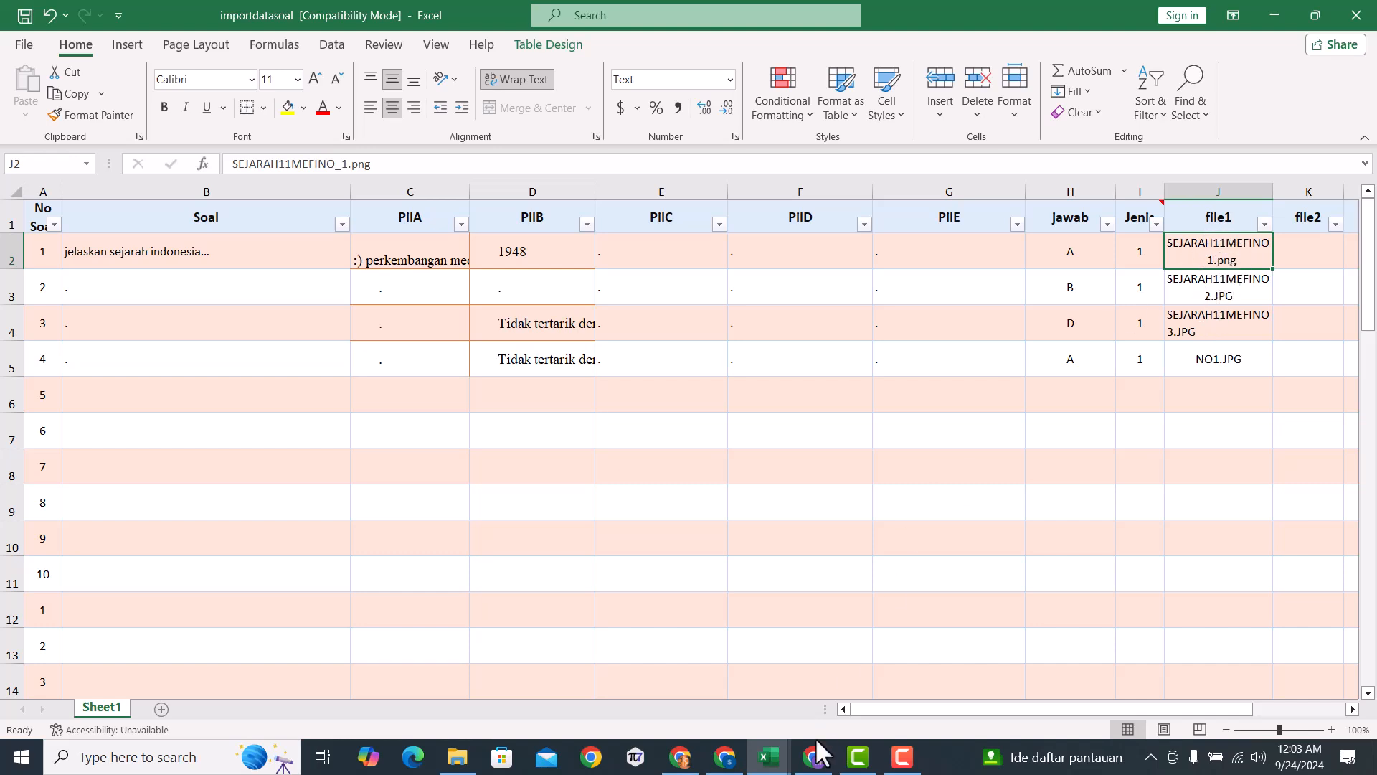
{"action": "left_click", "coordinate": [680, 757]}
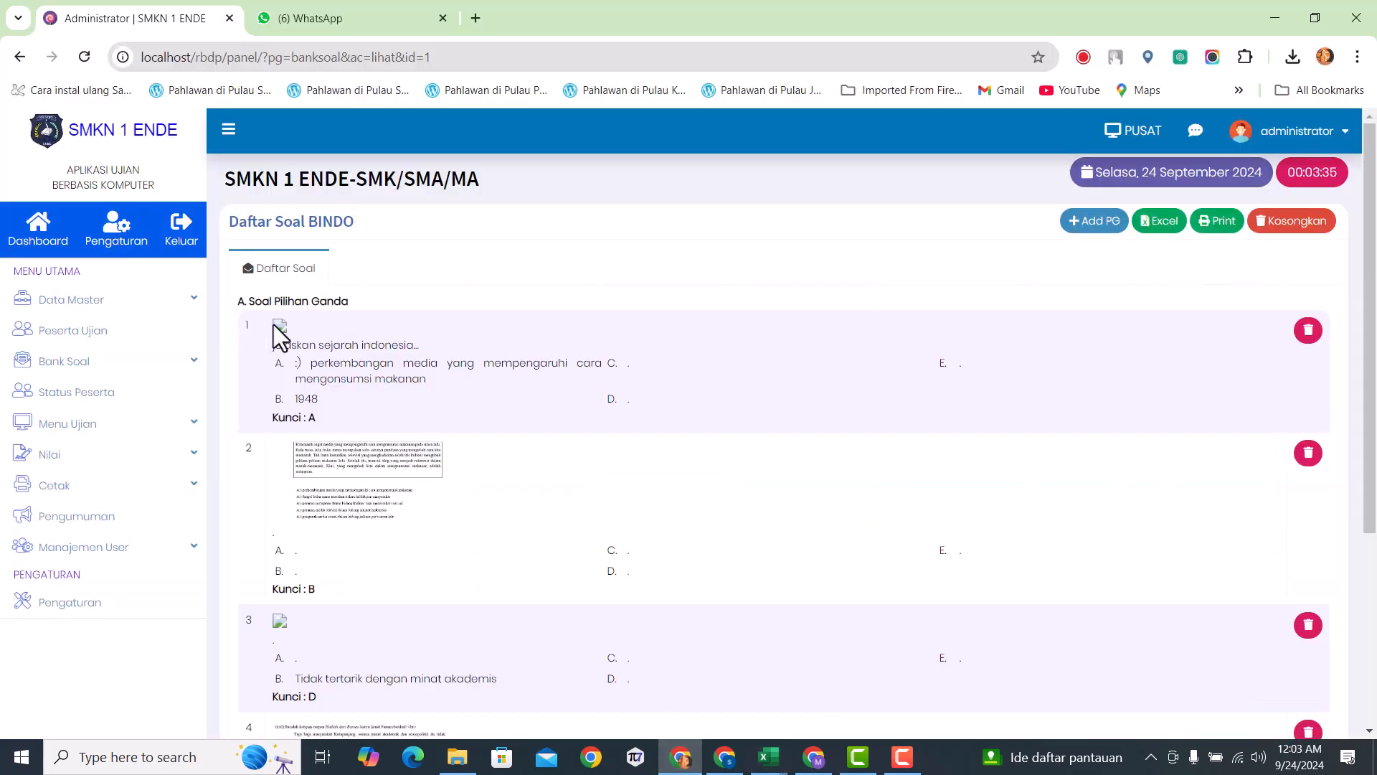
{"action": "scroll", "coordinate": [627, 459], "scroll_direction": "down", "scroll_amount": 5}
{"action": "scroll", "coordinate": [627, 461], "scroll_direction": "up", "scroll_amount": 5}
{"action": "scroll", "coordinate": [500, 318], "scroll_direction": "down", "scroll_amount": 4}
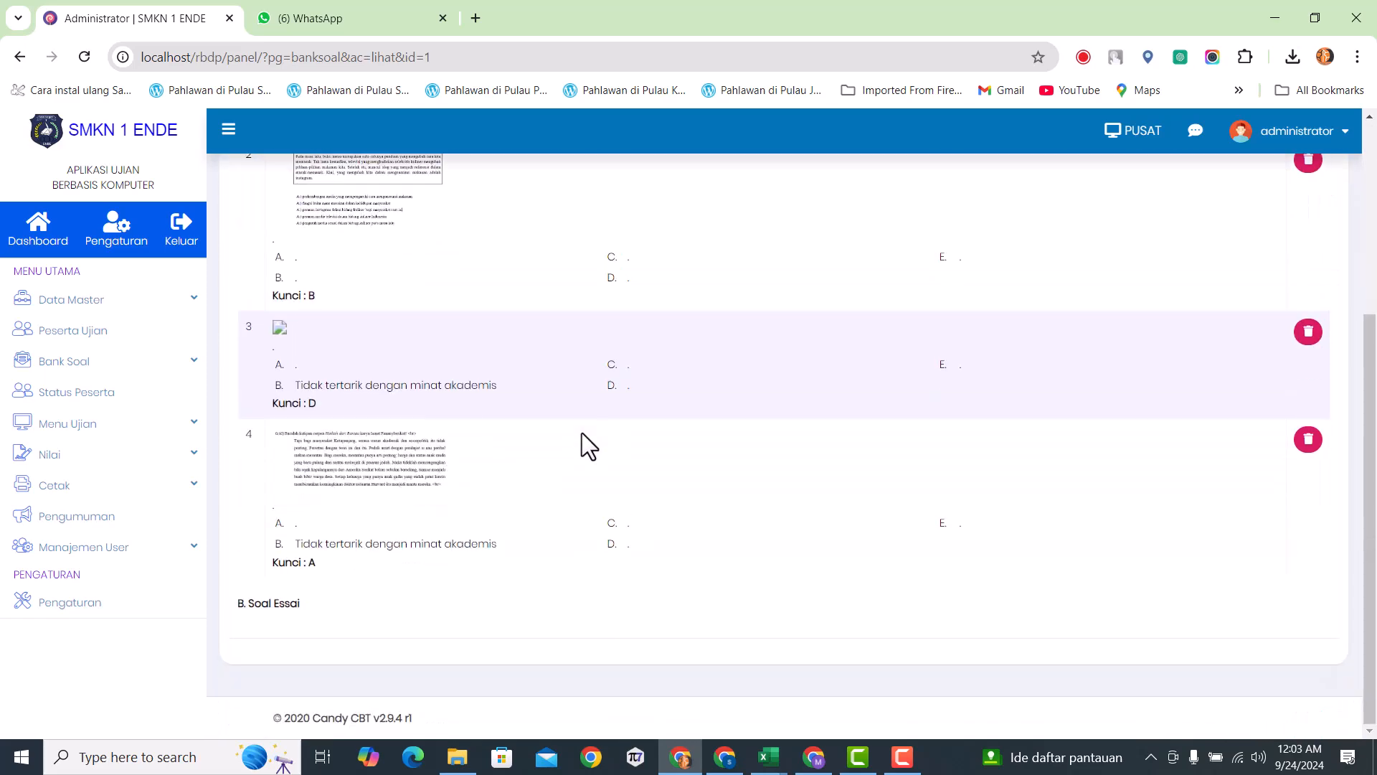
{"action": "left_click_drag", "start_coordinate": [277, 337], "coordinate": [371, 423]}
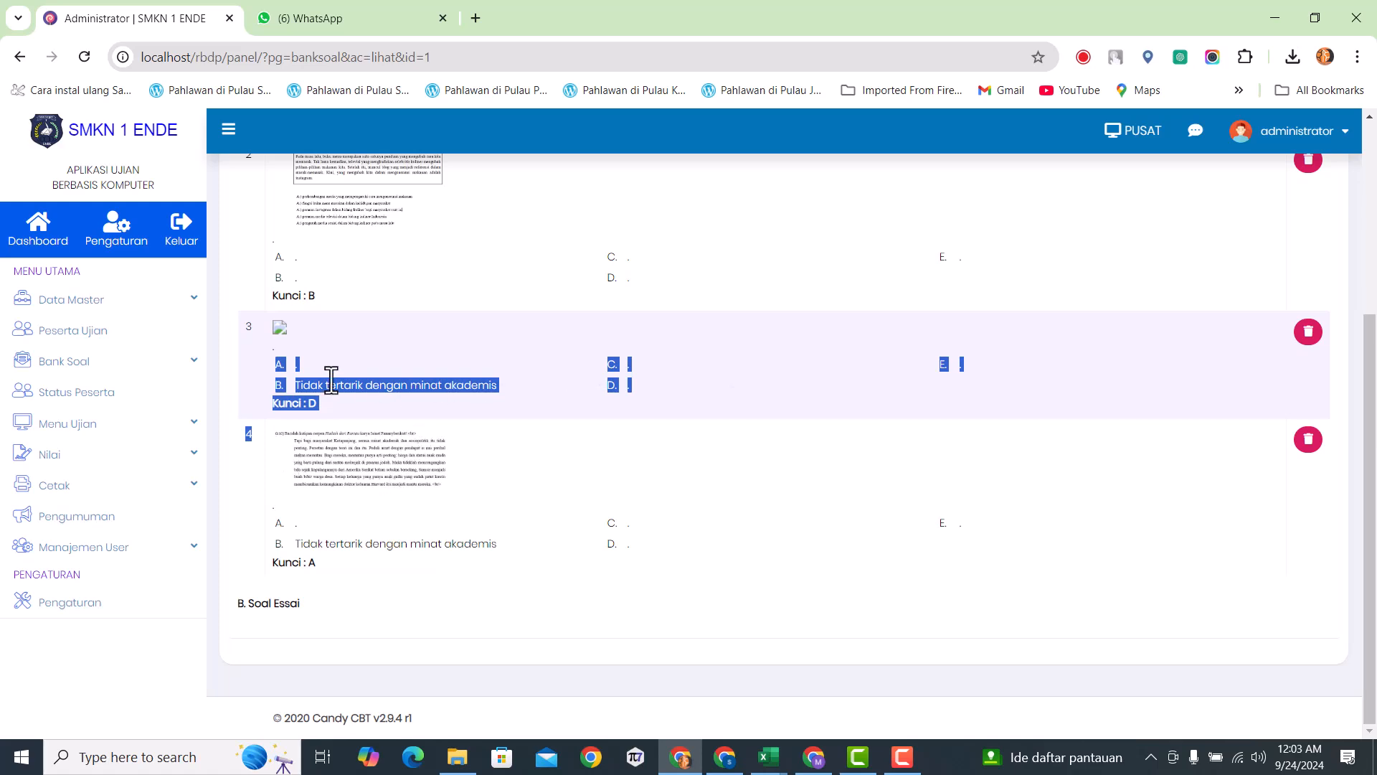
- Go to the question bank list, then to the exam schedule page, and check the choices under Pilih Jadwal Ujian
{"action": "left_click", "coordinate": [84, 363]}
{"action": "left_click", "coordinate": [80, 389]}
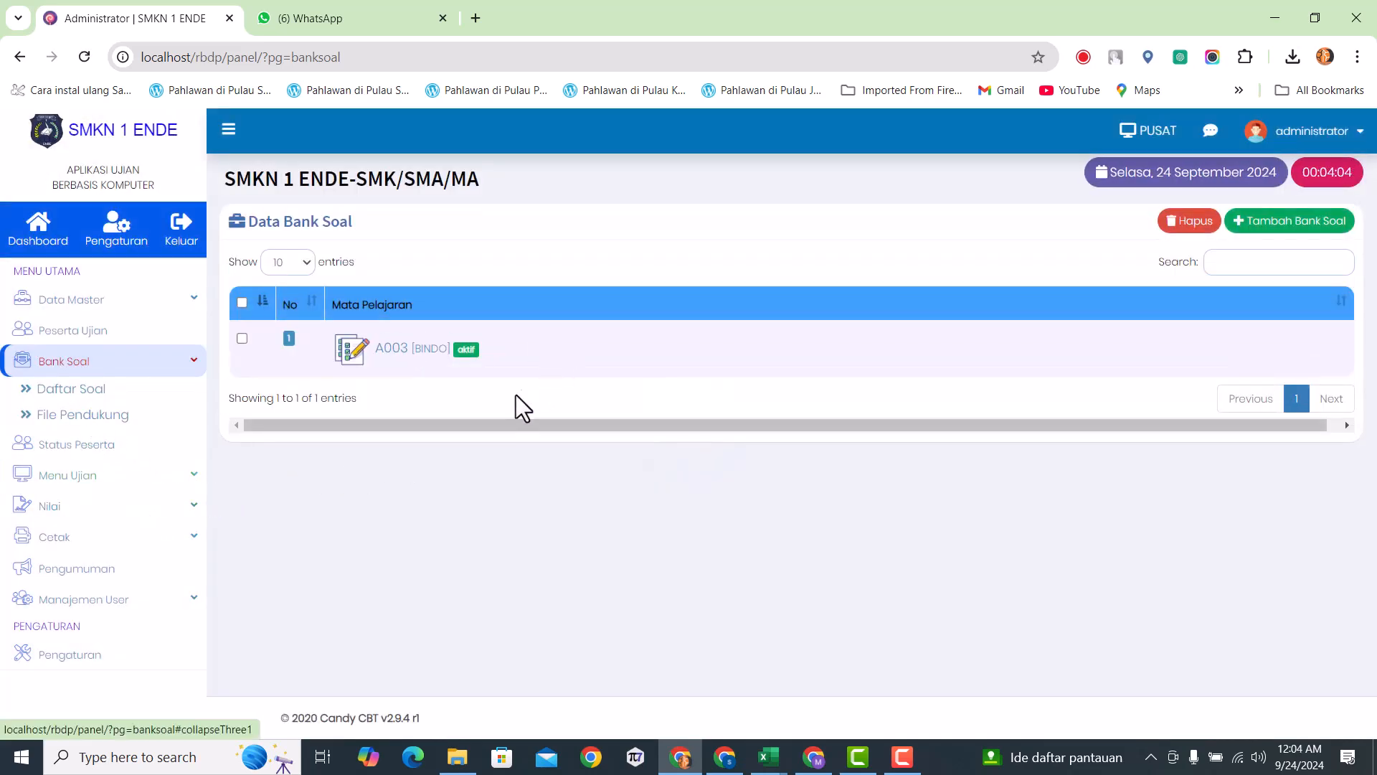
{"action": "left_click", "coordinate": [162, 482]}
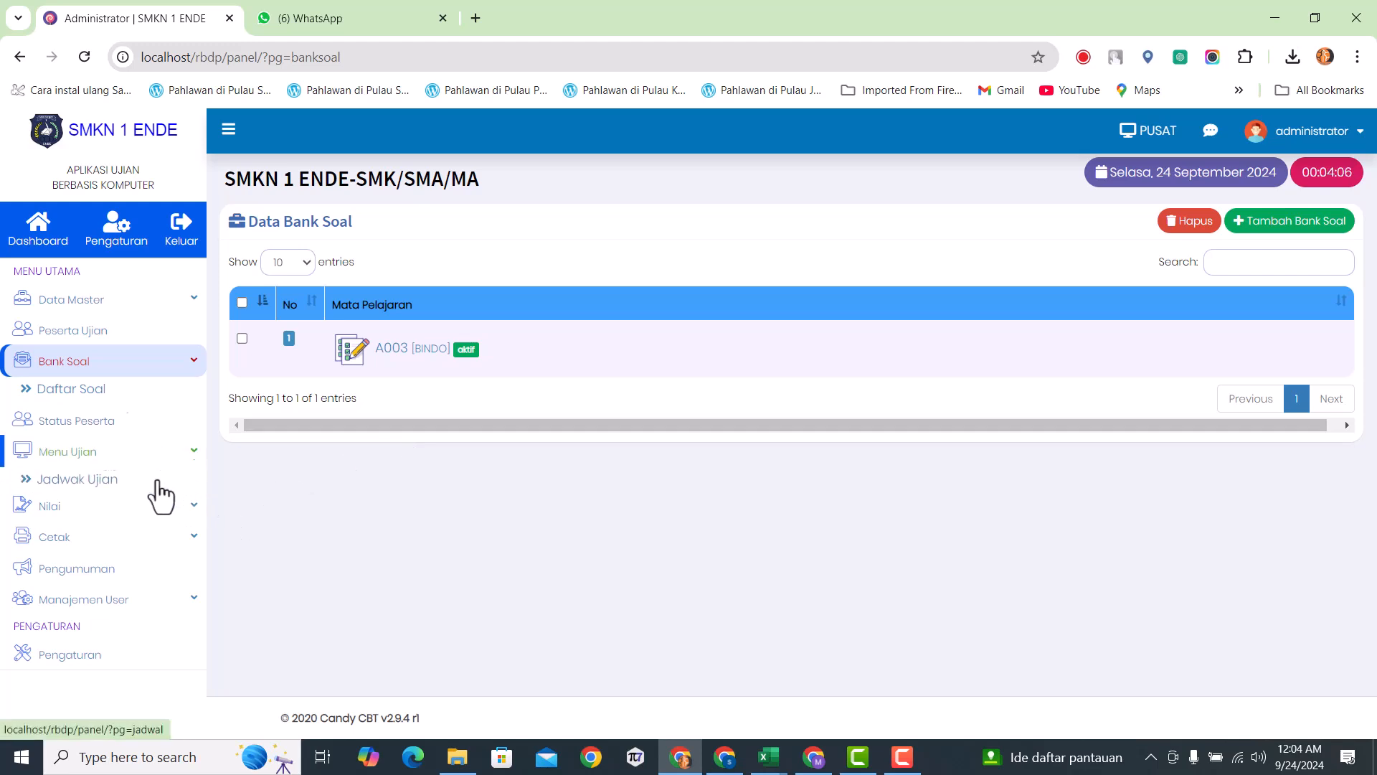
{"action": "left_click", "coordinate": [102, 453]}
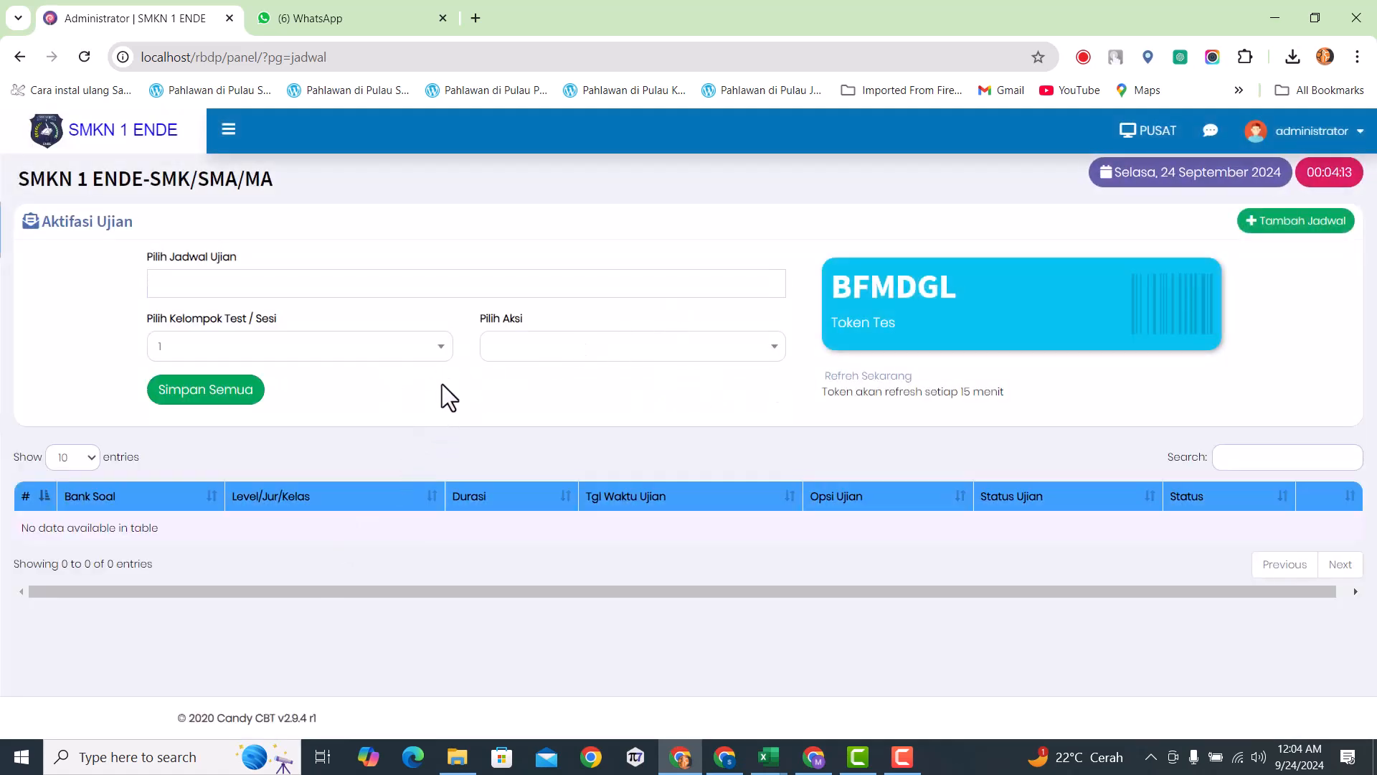
{"action": "left_click", "coordinate": [319, 283]}
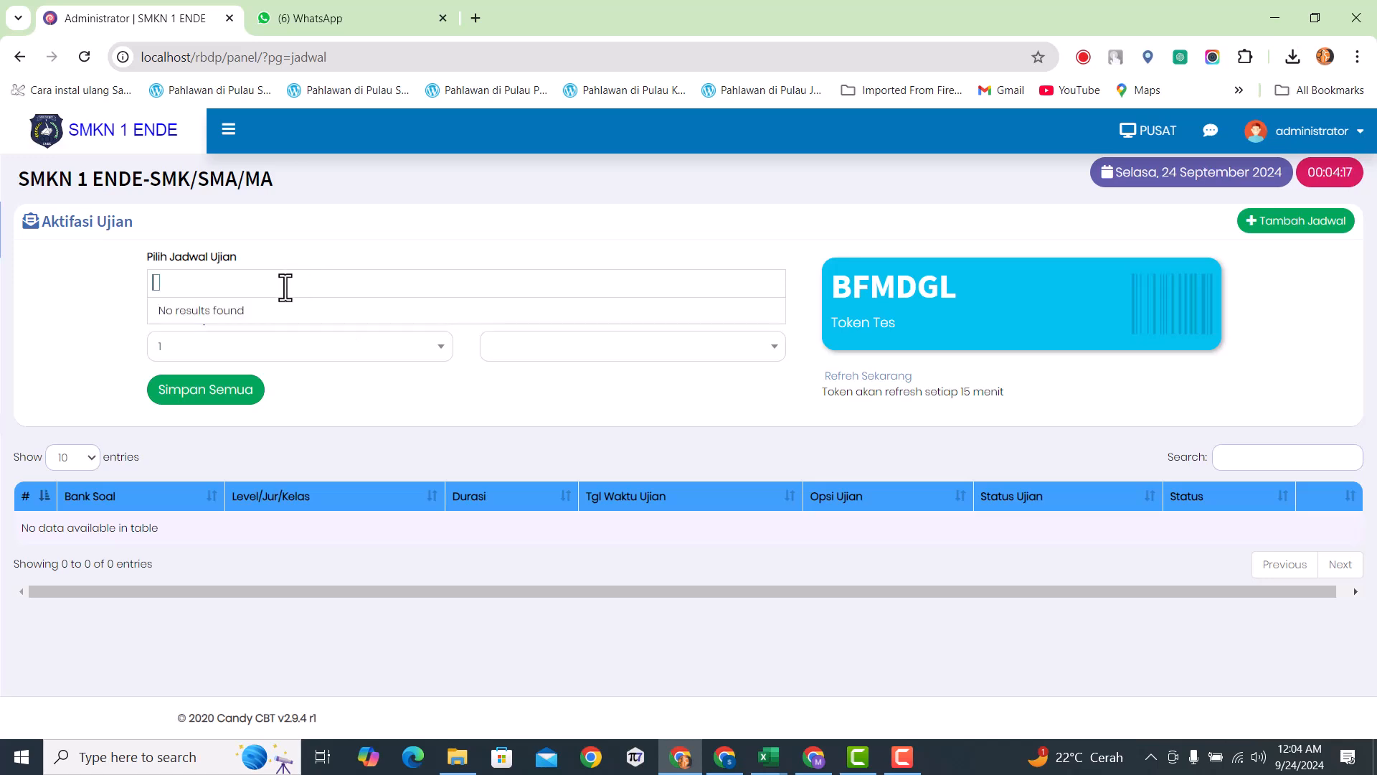
{"action": "left_click", "coordinate": [286, 285]}
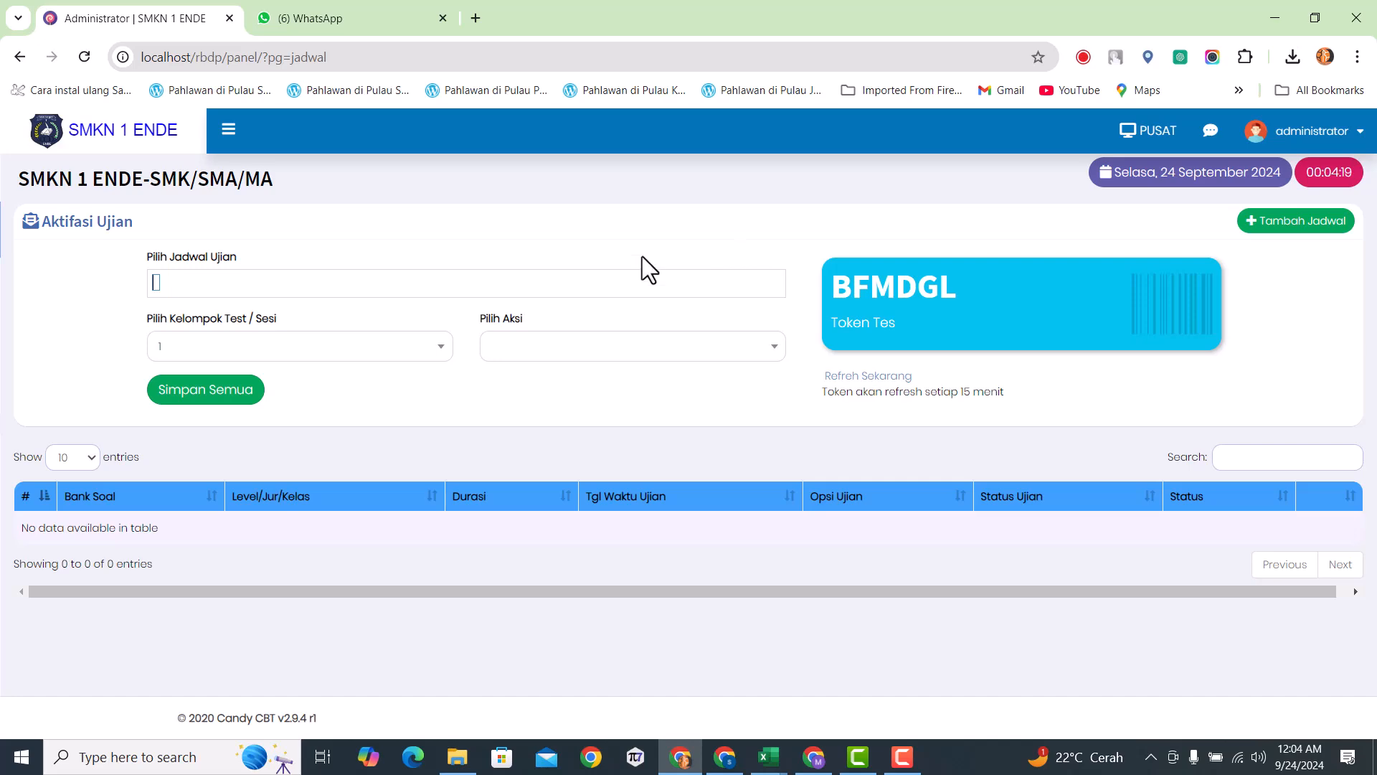
- Start a new exam schedule for question bank A003 [BINDO] - X - semua with exam type PTS - Penilaian Tengah Semester
{"action": "left_click", "coordinate": [1302, 222]}
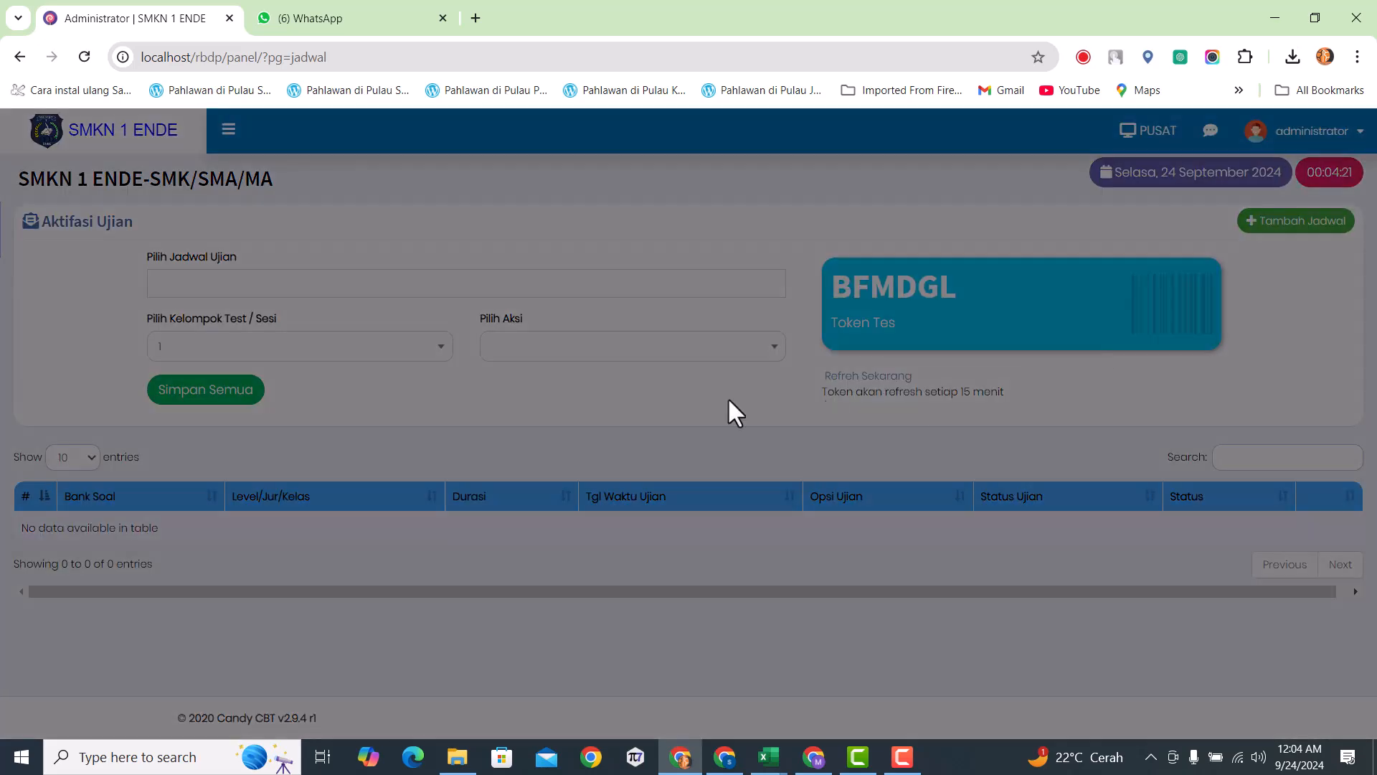
{"action": "left_click", "coordinate": [742, 233]}
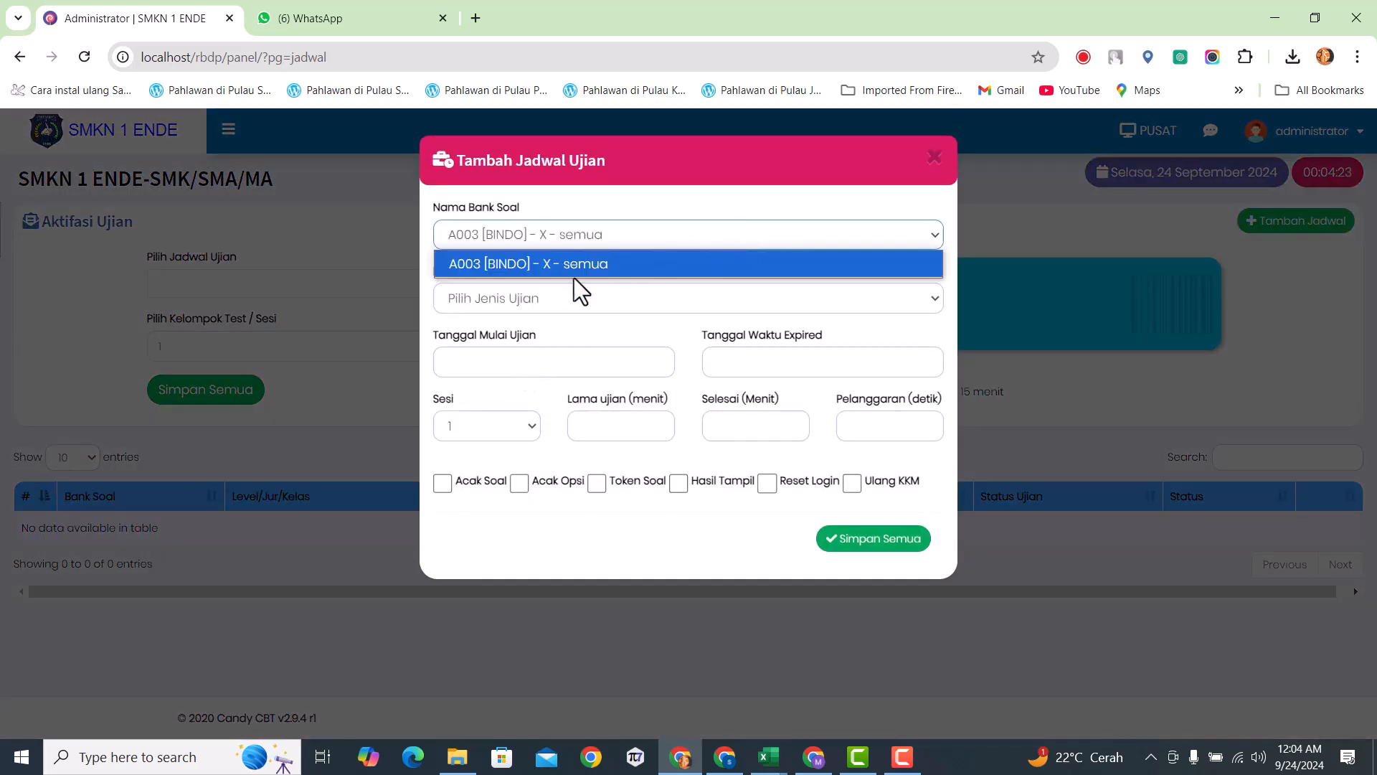
{"action": "left_click", "coordinate": [511, 265]}
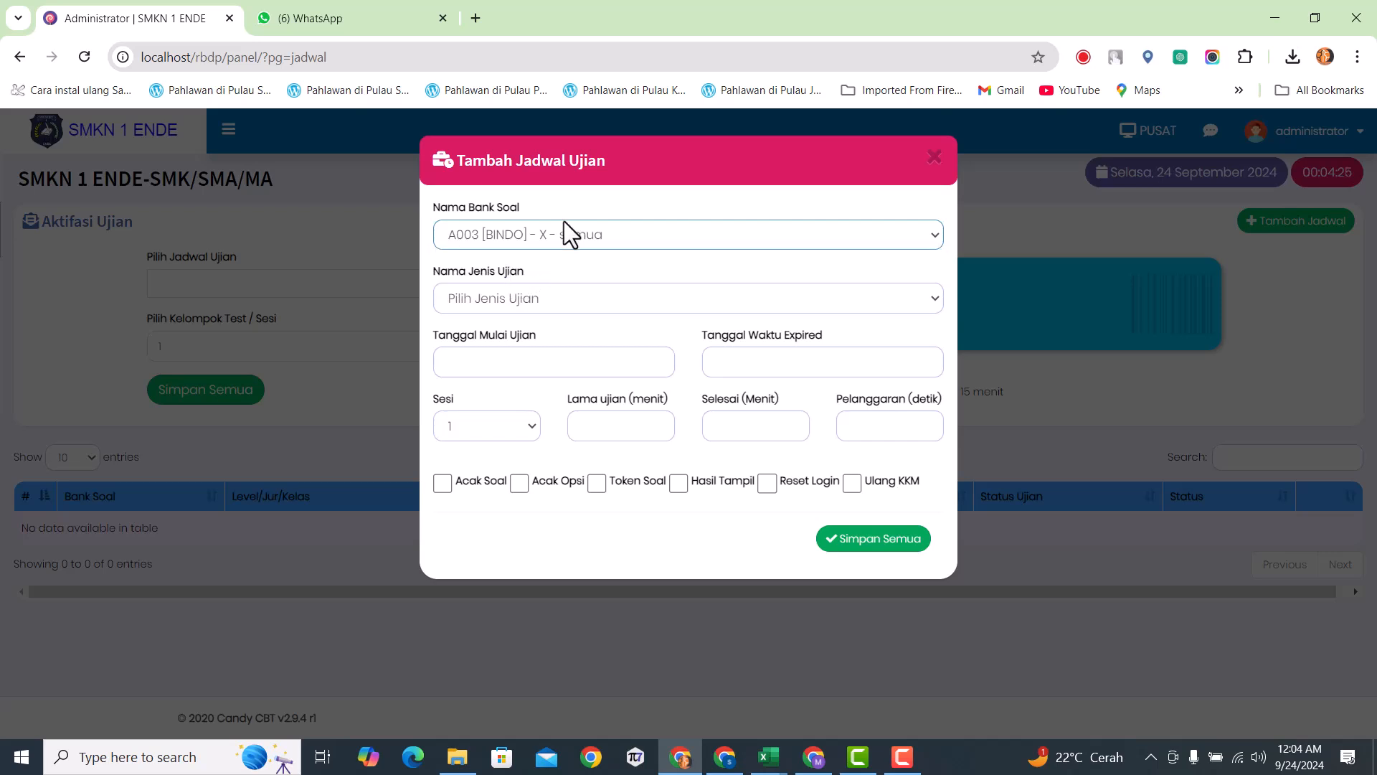
{"action": "left_click", "coordinate": [536, 297]}
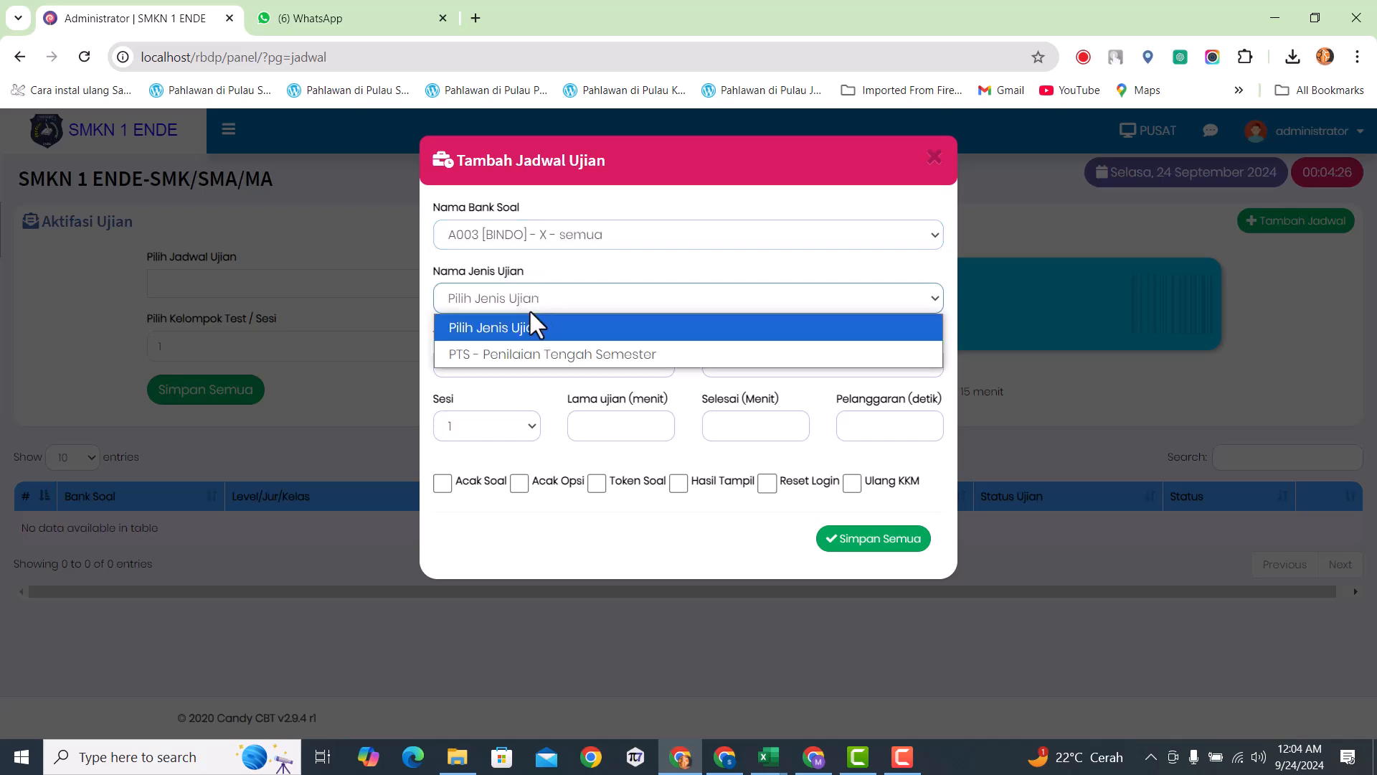
{"action": "left_click", "coordinate": [527, 359]}
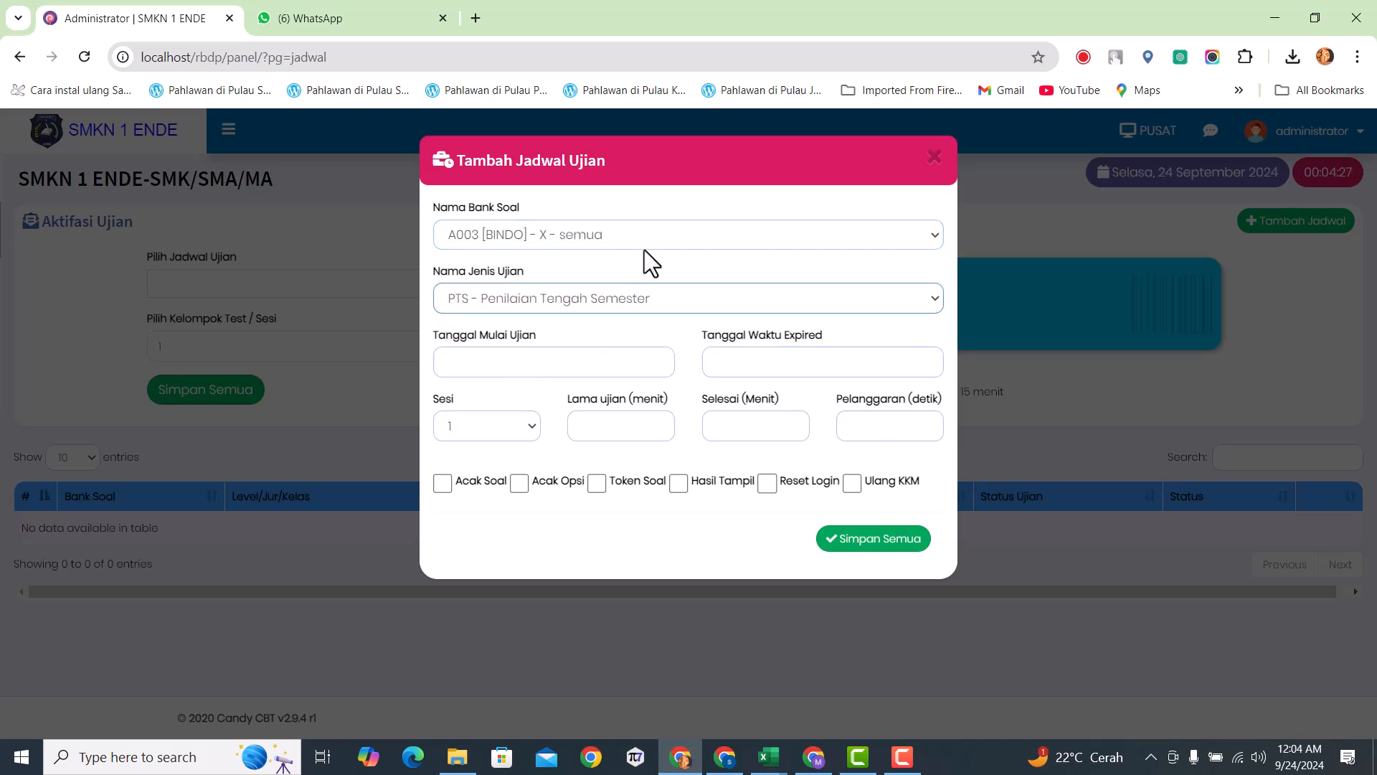
- Try to set the exam's Tanggal Mulai Ujian to 22 September 2024 and look at the expiry date calendar
{"action": "left_click", "coordinate": [500, 360]}
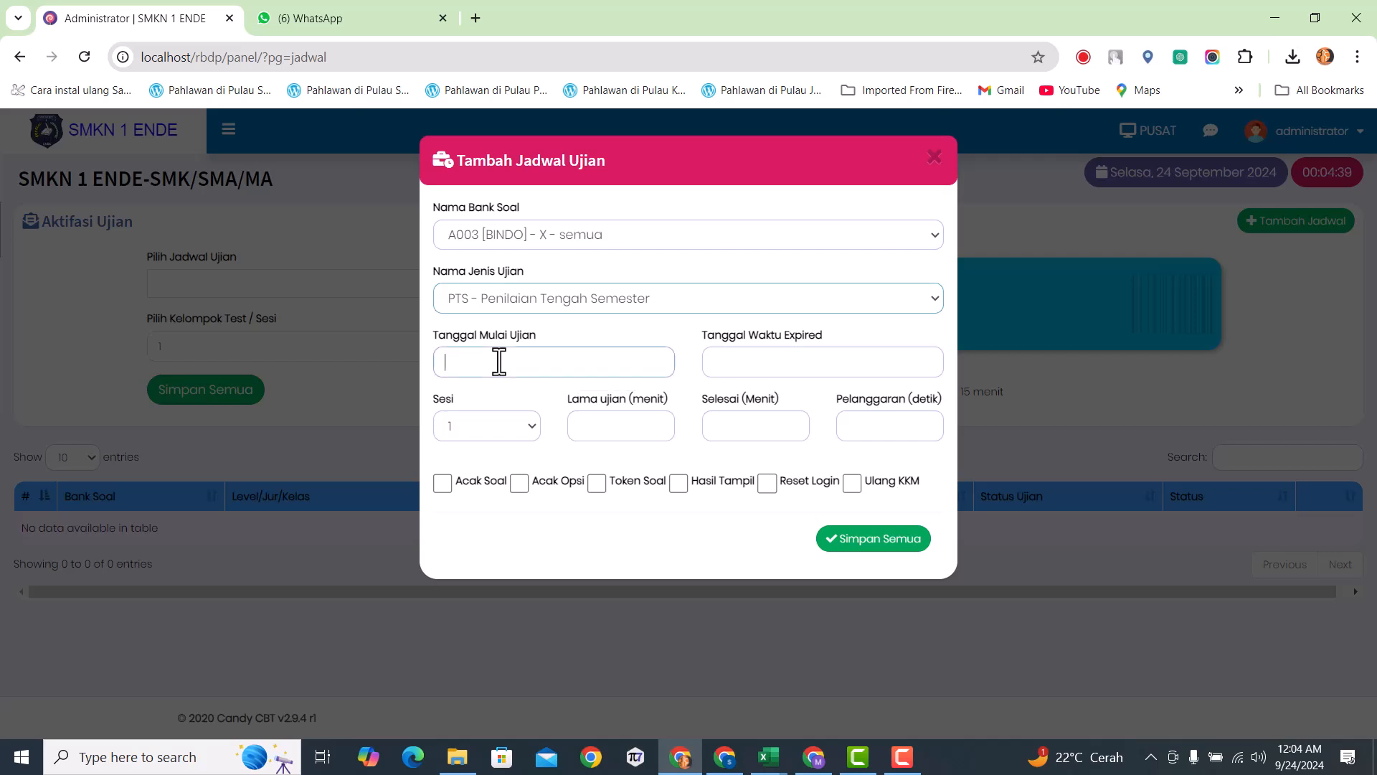
{"action": "left_click", "coordinate": [458, 508]}
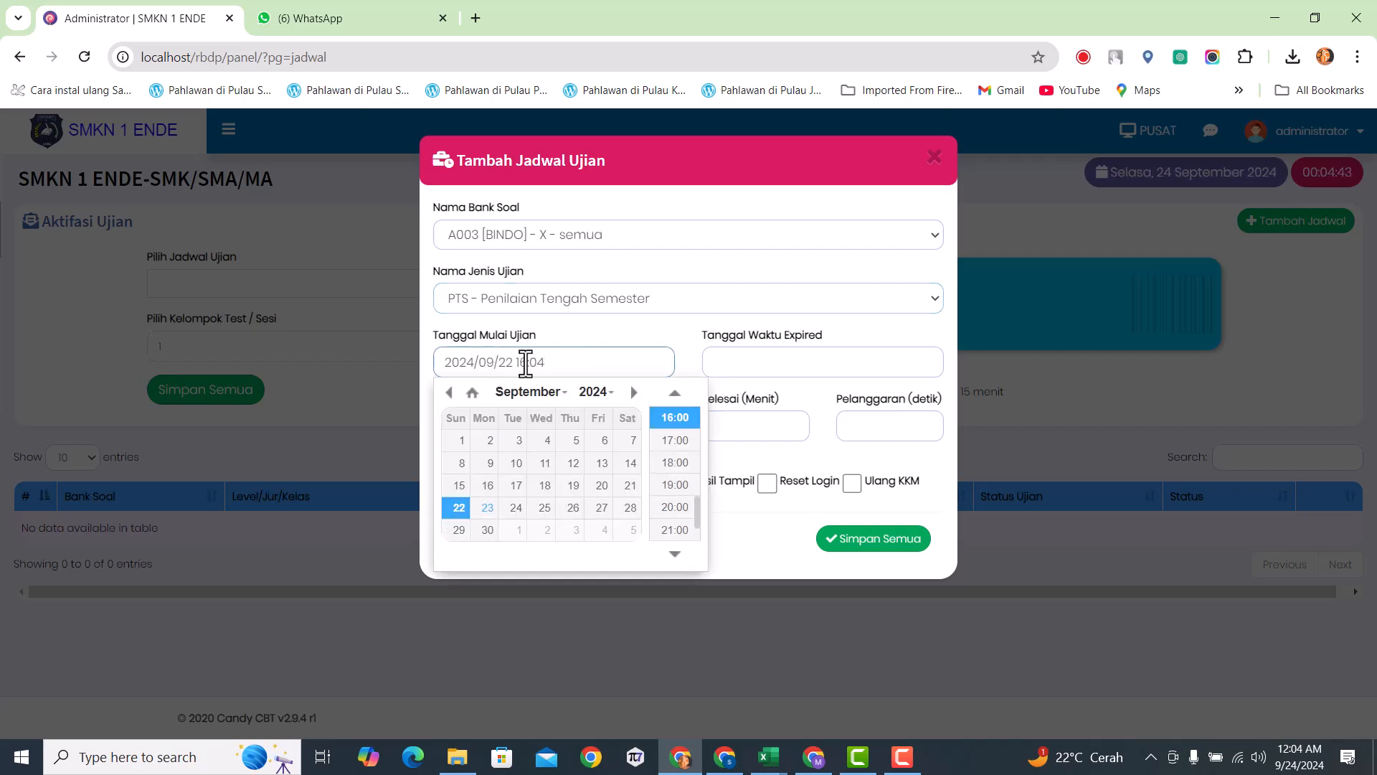
{"action": "left_click", "coordinate": [583, 363]}
{"action": "left_click", "coordinate": [764, 351]}
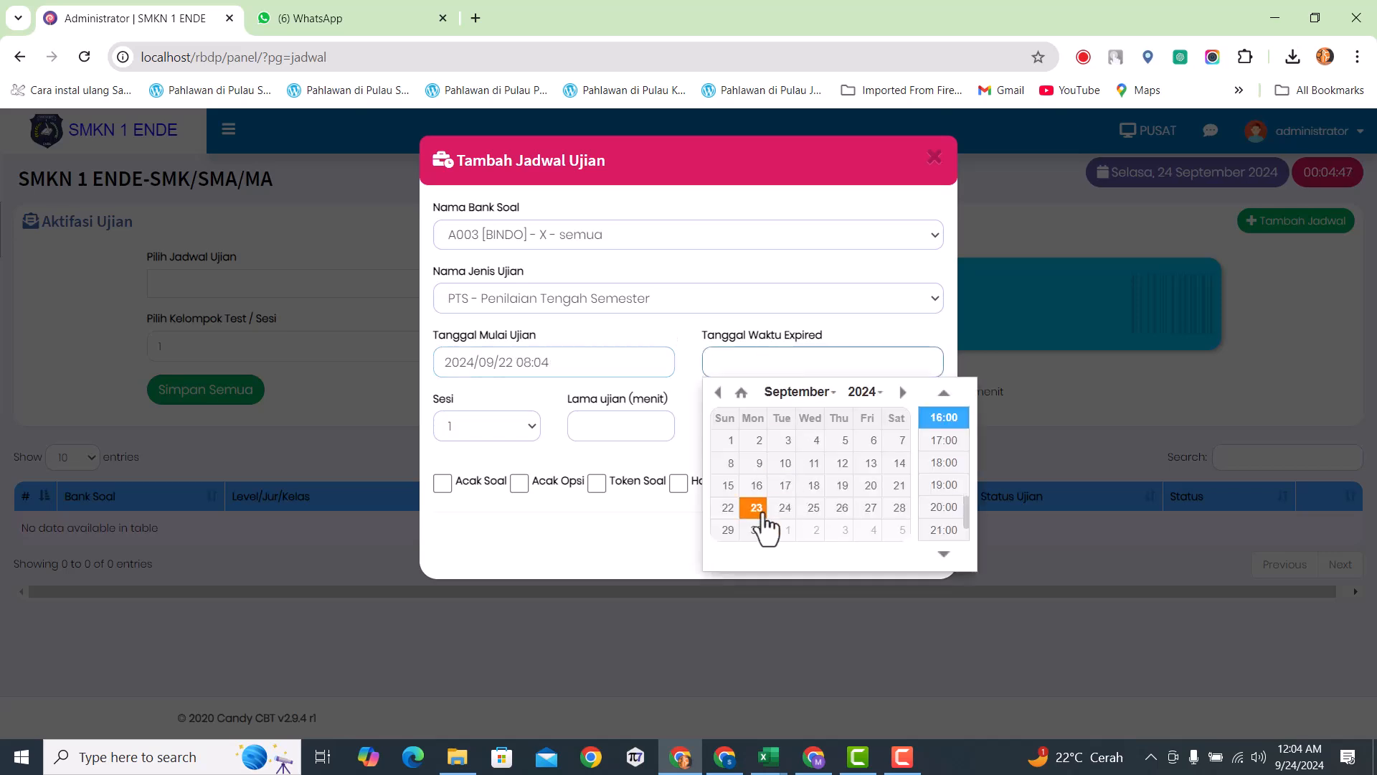
{"action": "scroll", "coordinate": [964, 524], "scroll_direction": "down", "scroll_amount": 2}
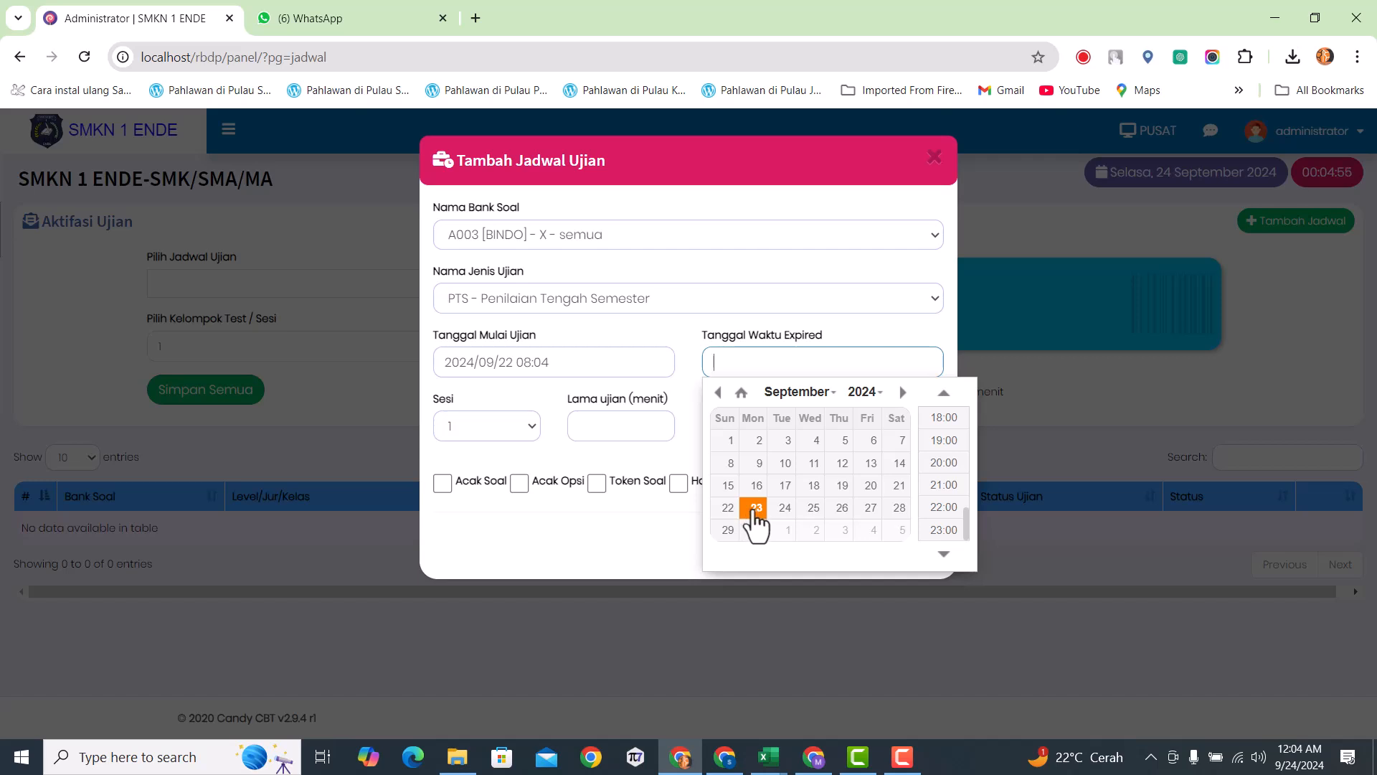
{"action": "left_click", "coordinate": [555, 362]}
{"action": "left_click", "coordinate": [490, 510]}
{"action": "left_click", "coordinate": [646, 319]}
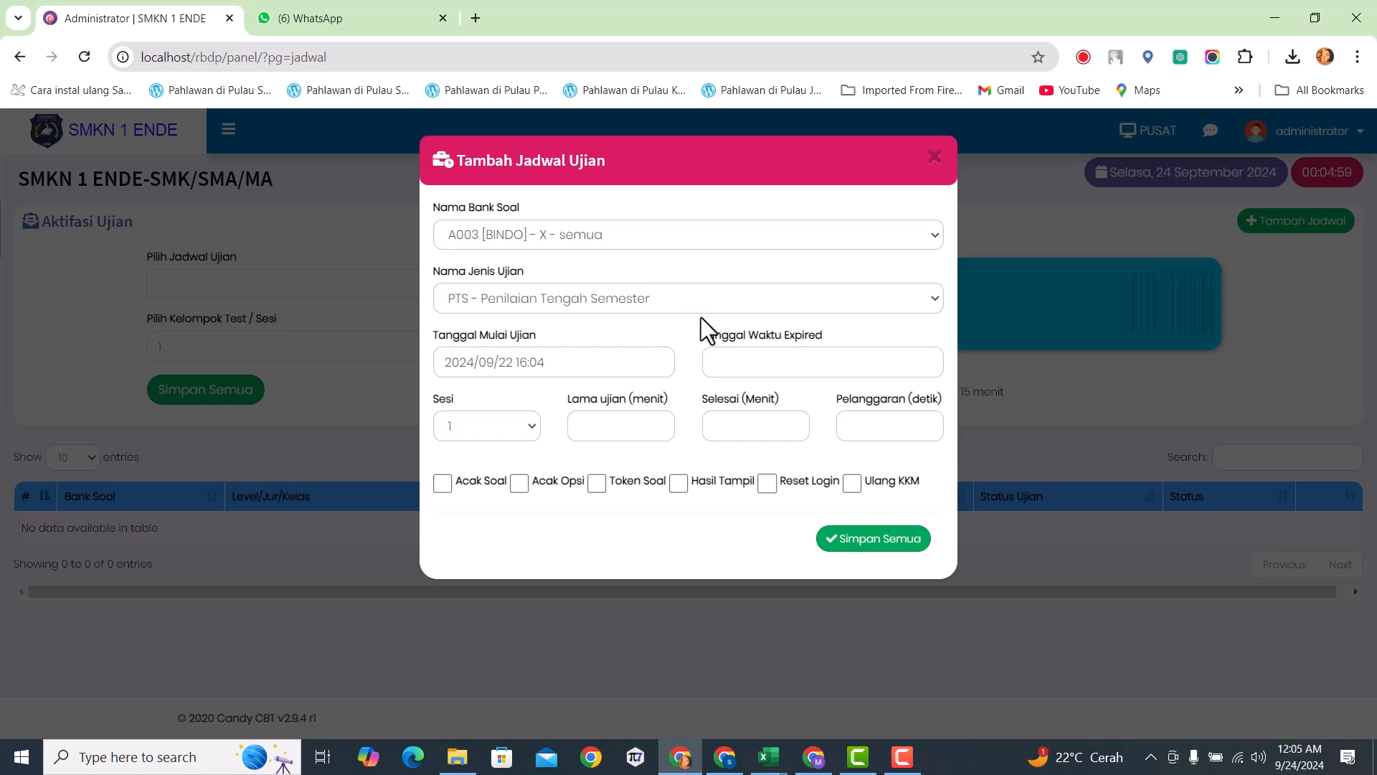
- Set Tanggal Mulai Ujian to 23 September 2024 and Tanggal Waktu Expired to 24 September 2024
{"action": "left_click", "coordinate": [539, 362]}
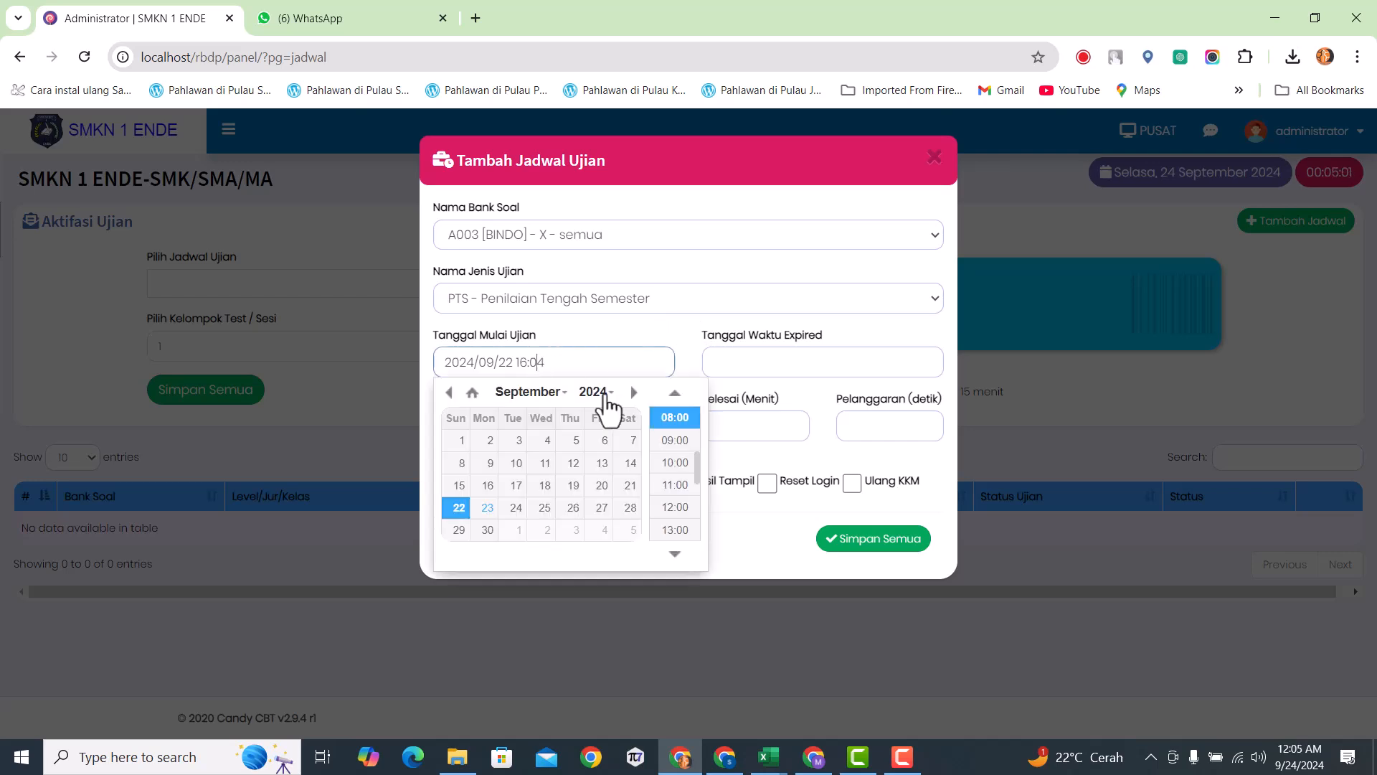
{"action": "left_click", "coordinate": [487, 513]}
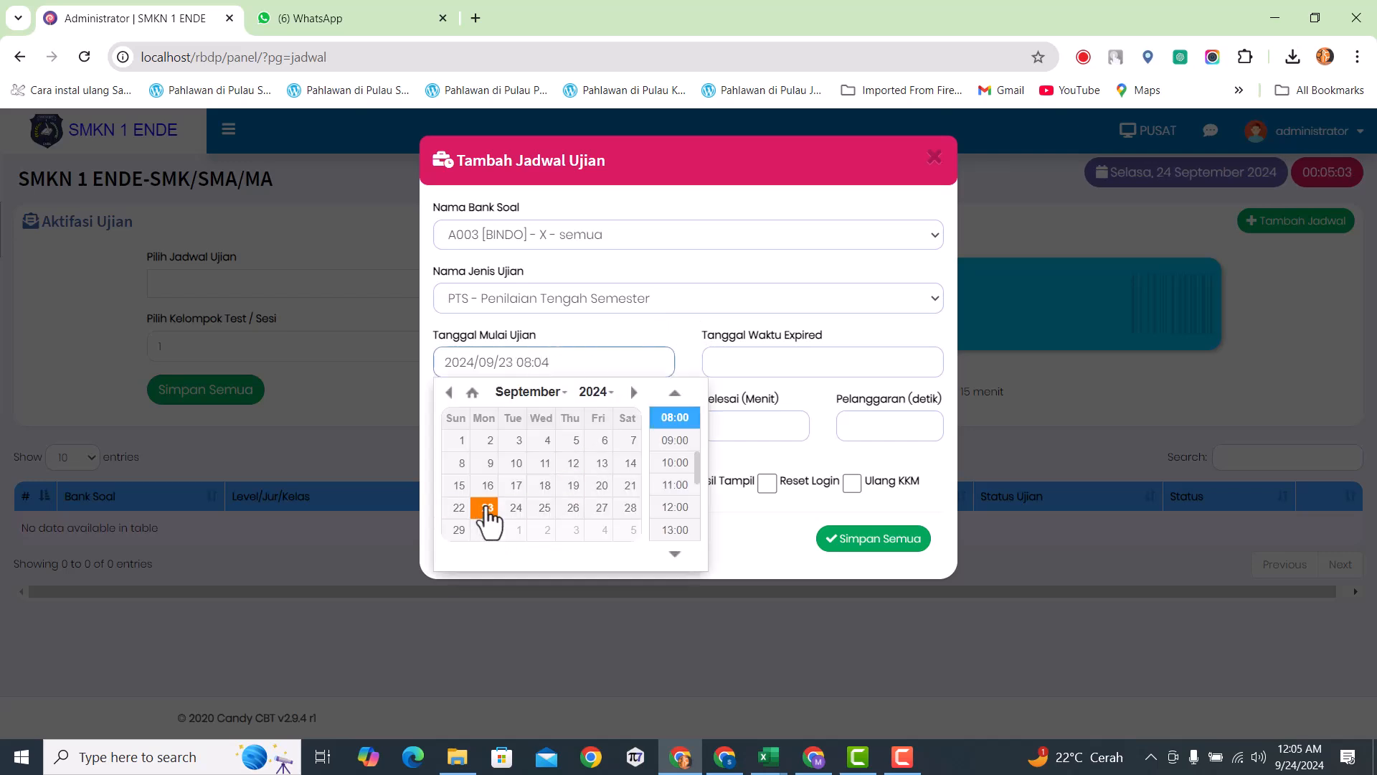
{"action": "left_click", "coordinate": [723, 370]}
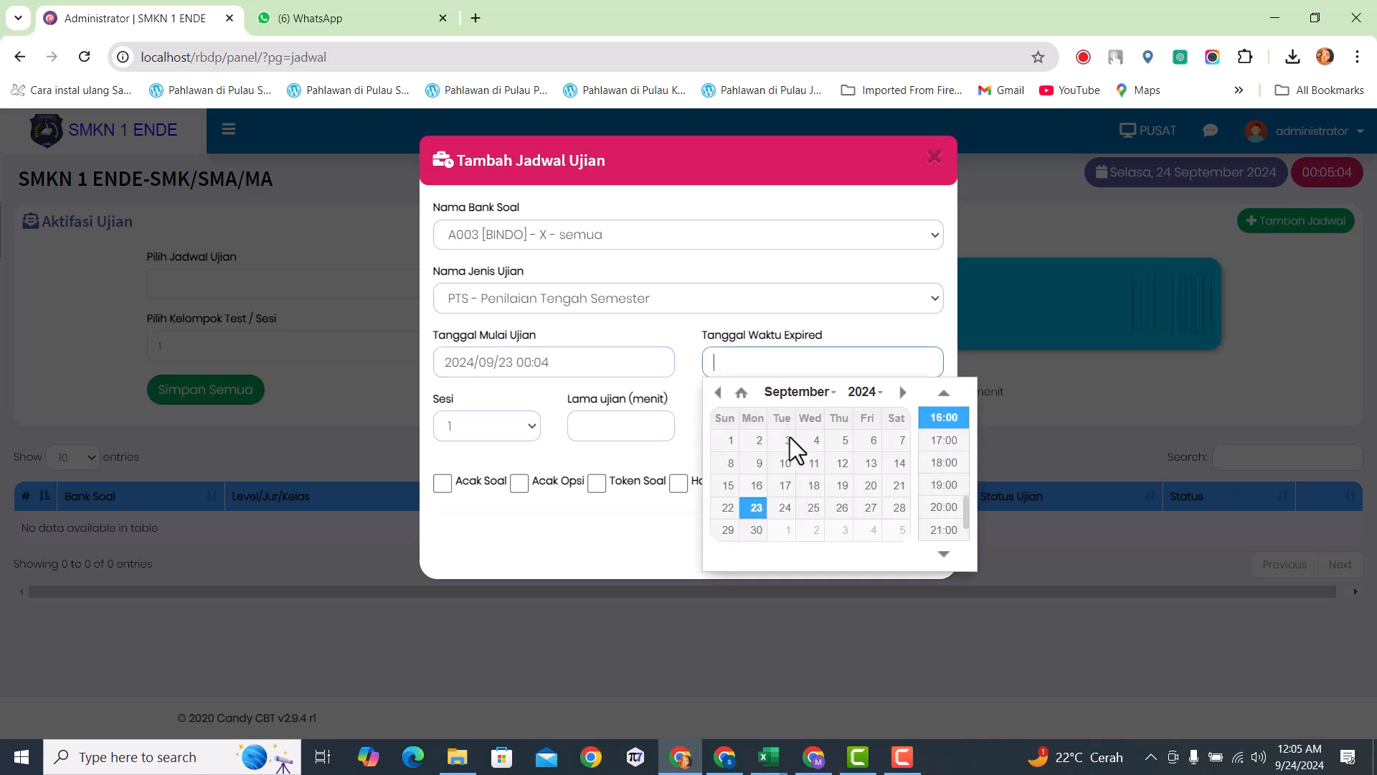
{"action": "left_click", "coordinate": [784, 510]}
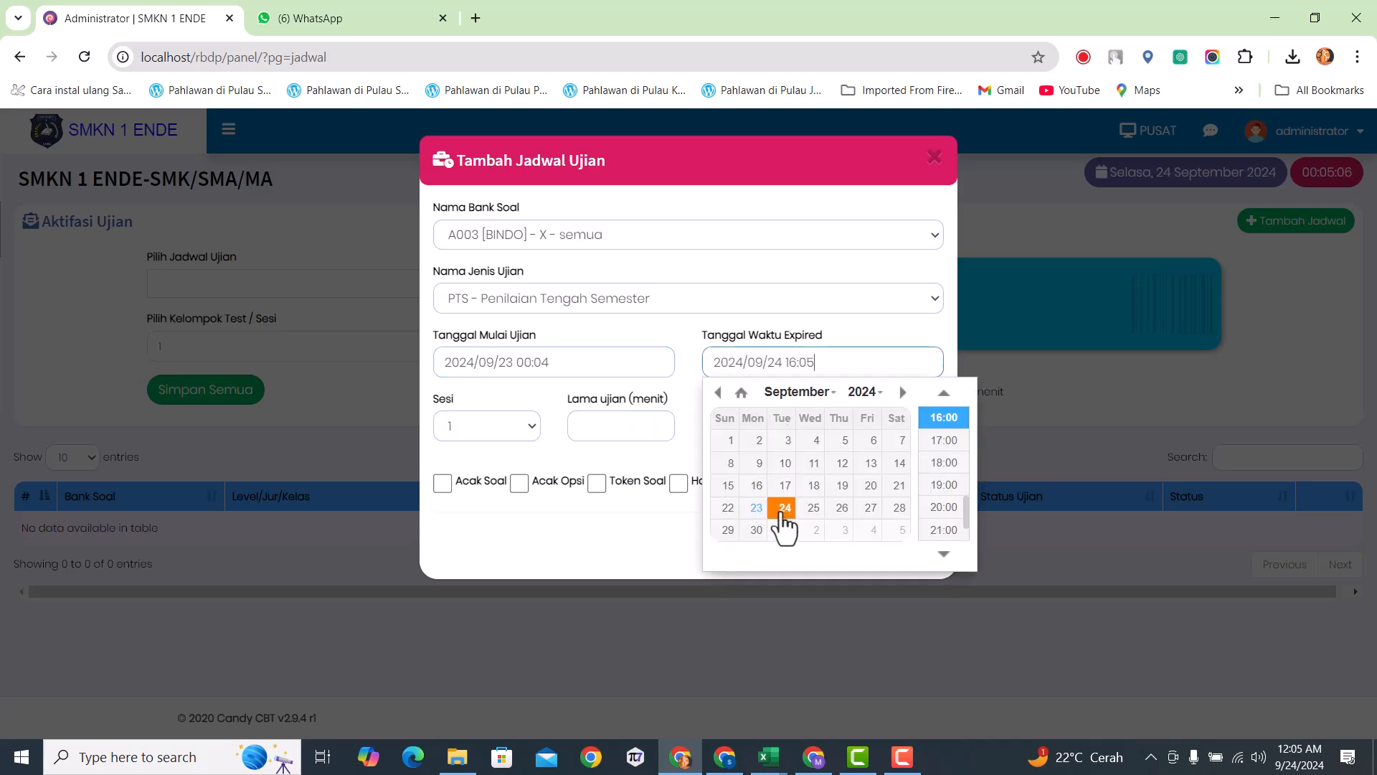
- Try to set Tanggal Mulai Ujian to 22 September 2024 and Tanggal Waktu Expired to 23 September 2024
{"action": "left_click", "coordinate": [798, 364]}
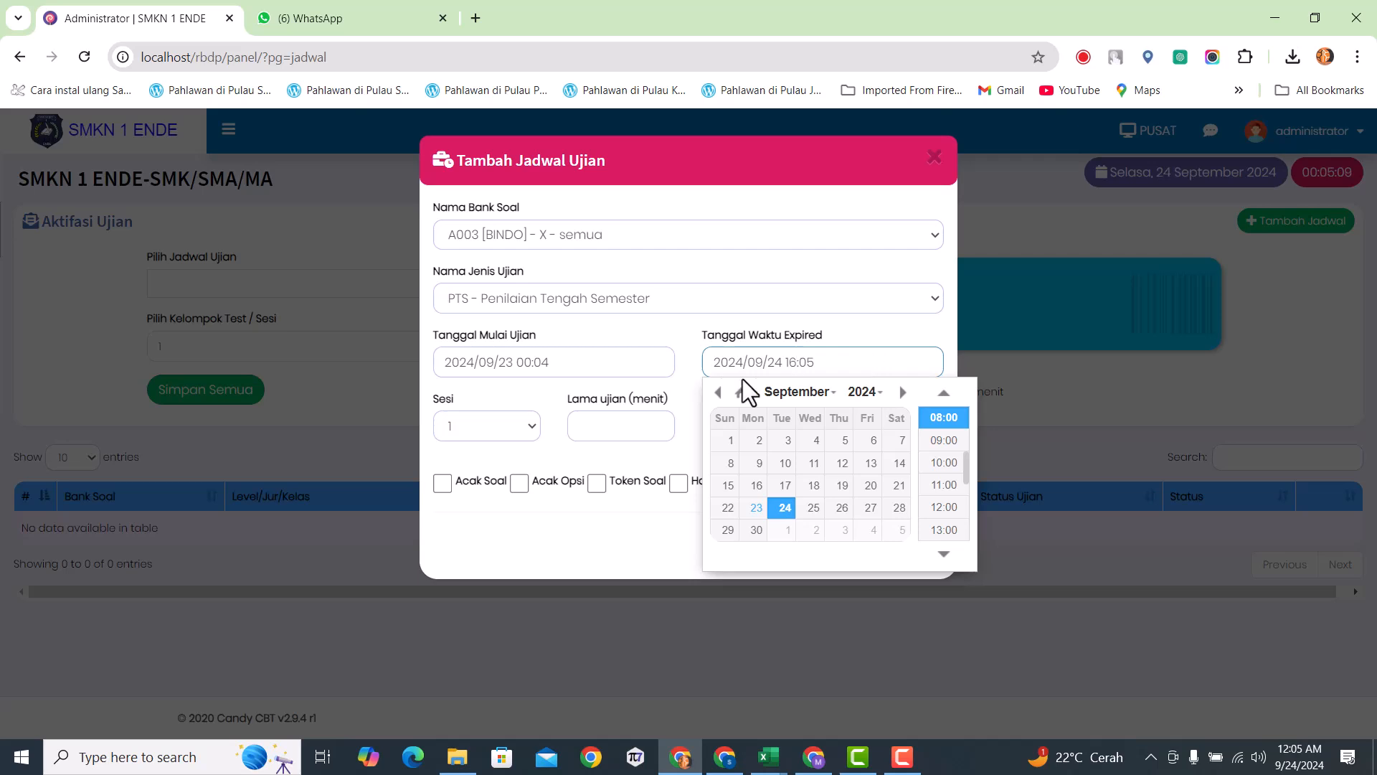
{"action": "left_click", "coordinate": [569, 371]}
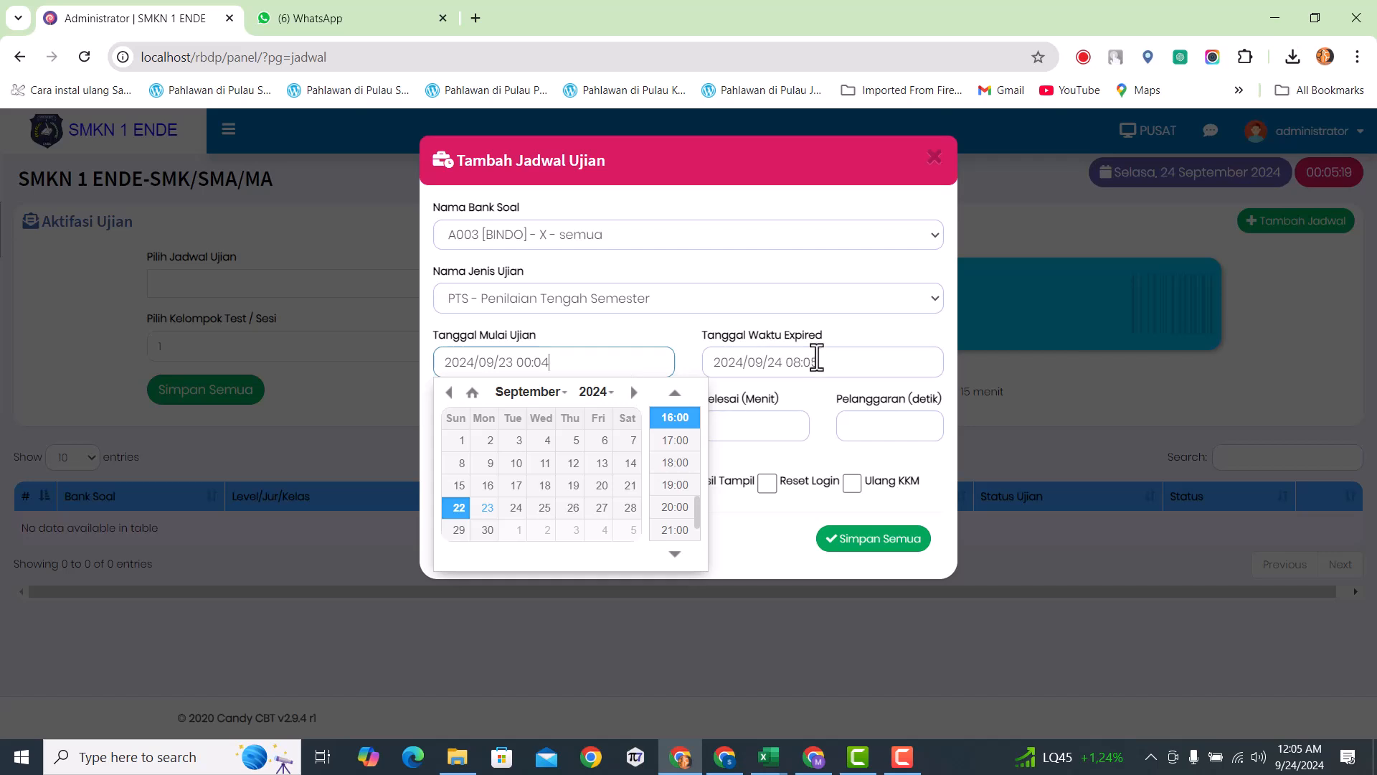
{"action": "left_click", "coordinate": [835, 362]}
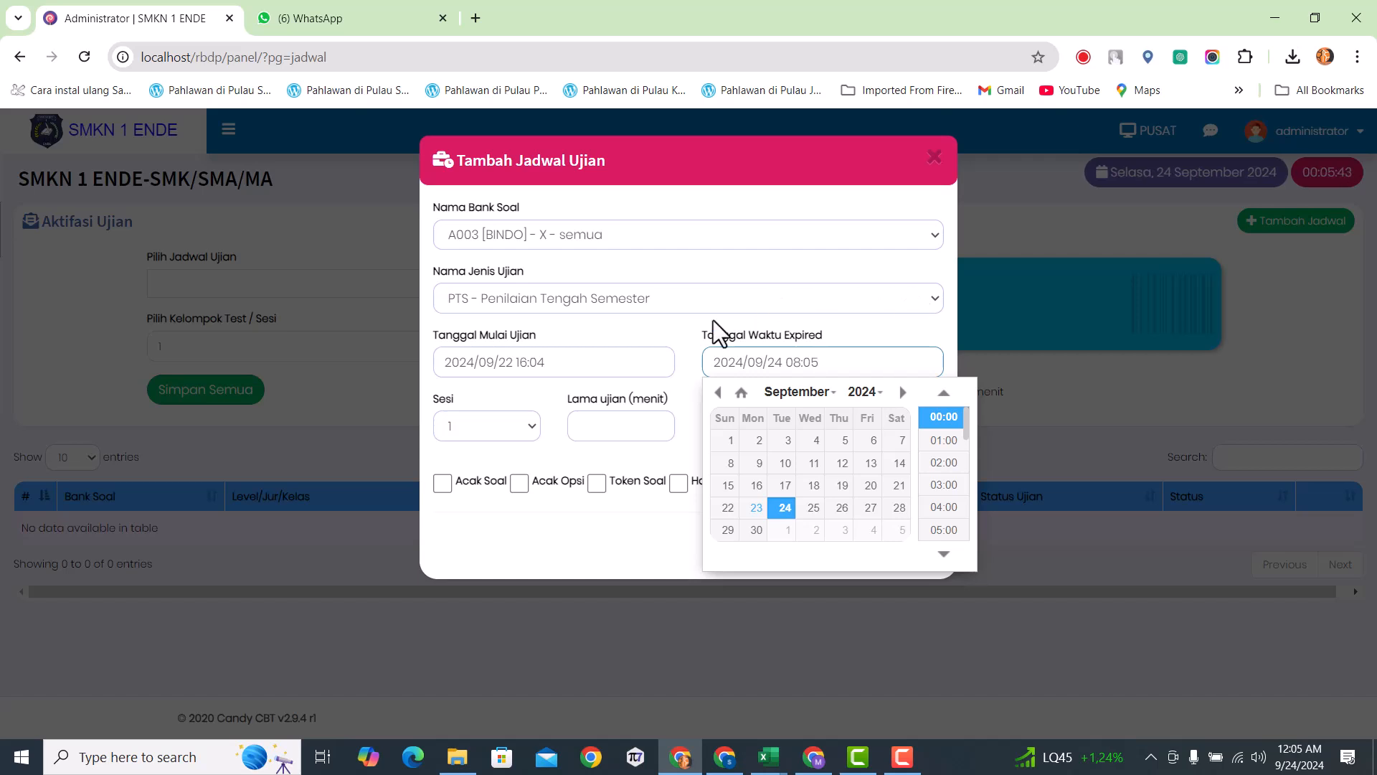
{"action": "left_click", "coordinate": [569, 369]}
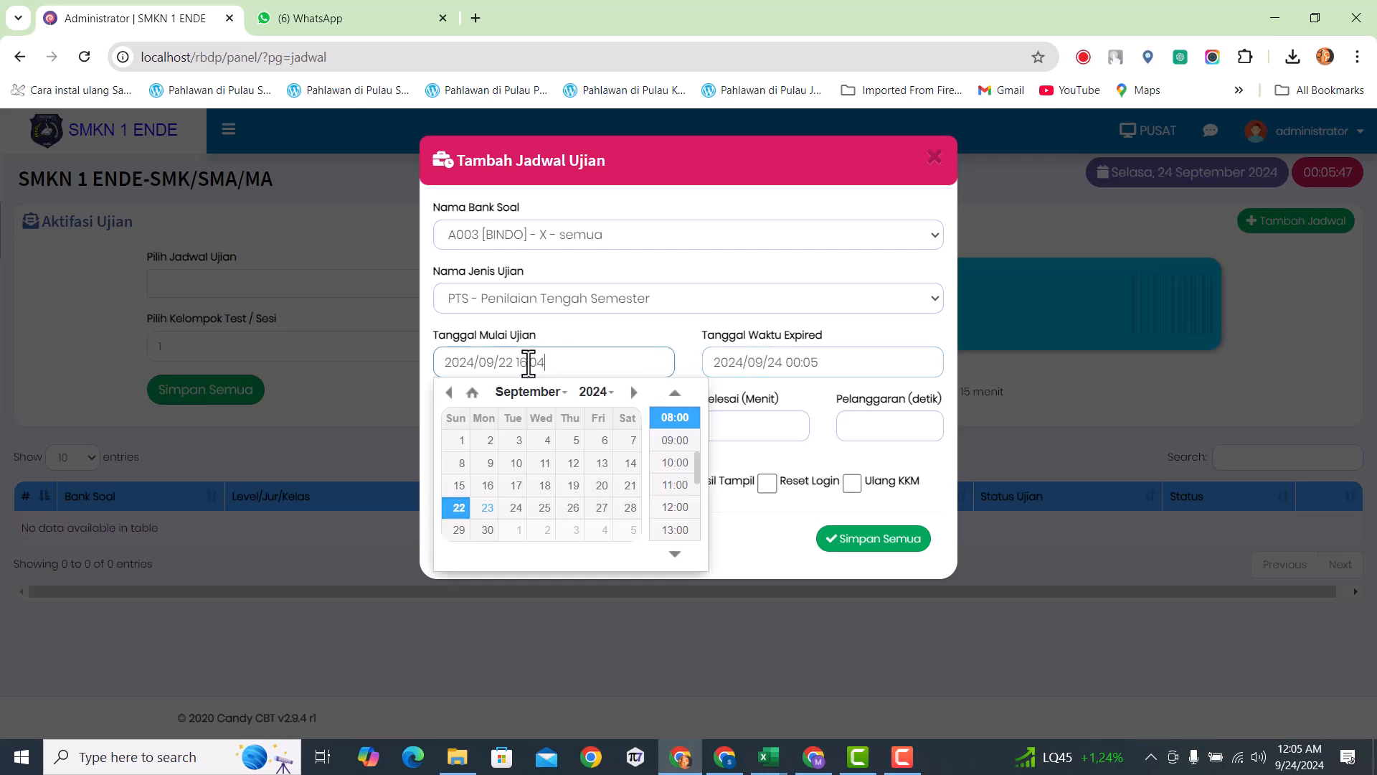
{"action": "left_click", "coordinate": [465, 511]}
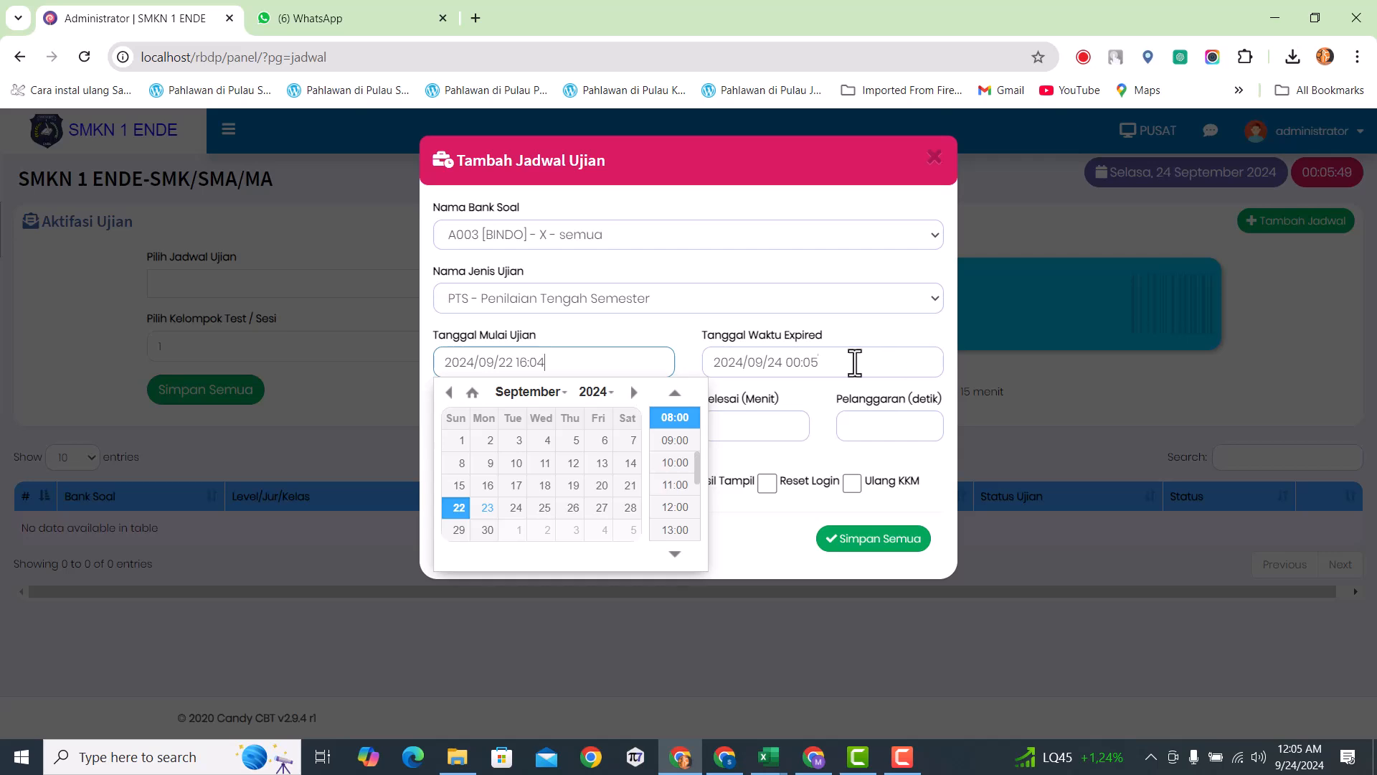
{"action": "left_click", "coordinate": [853, 362]}
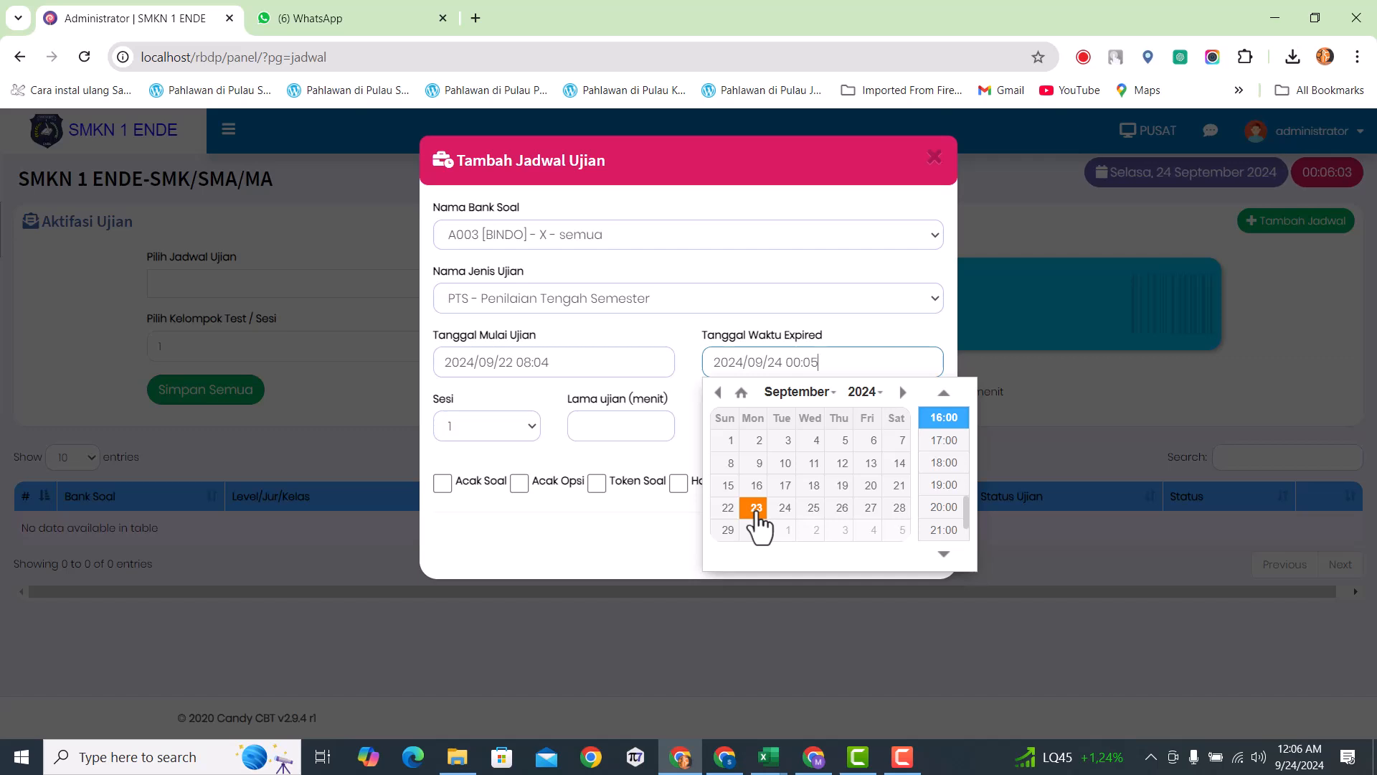
{"action": "left_click", "coordinate": [756, 509]}
{"action": "left_click", "coordinate": [617, 348]}
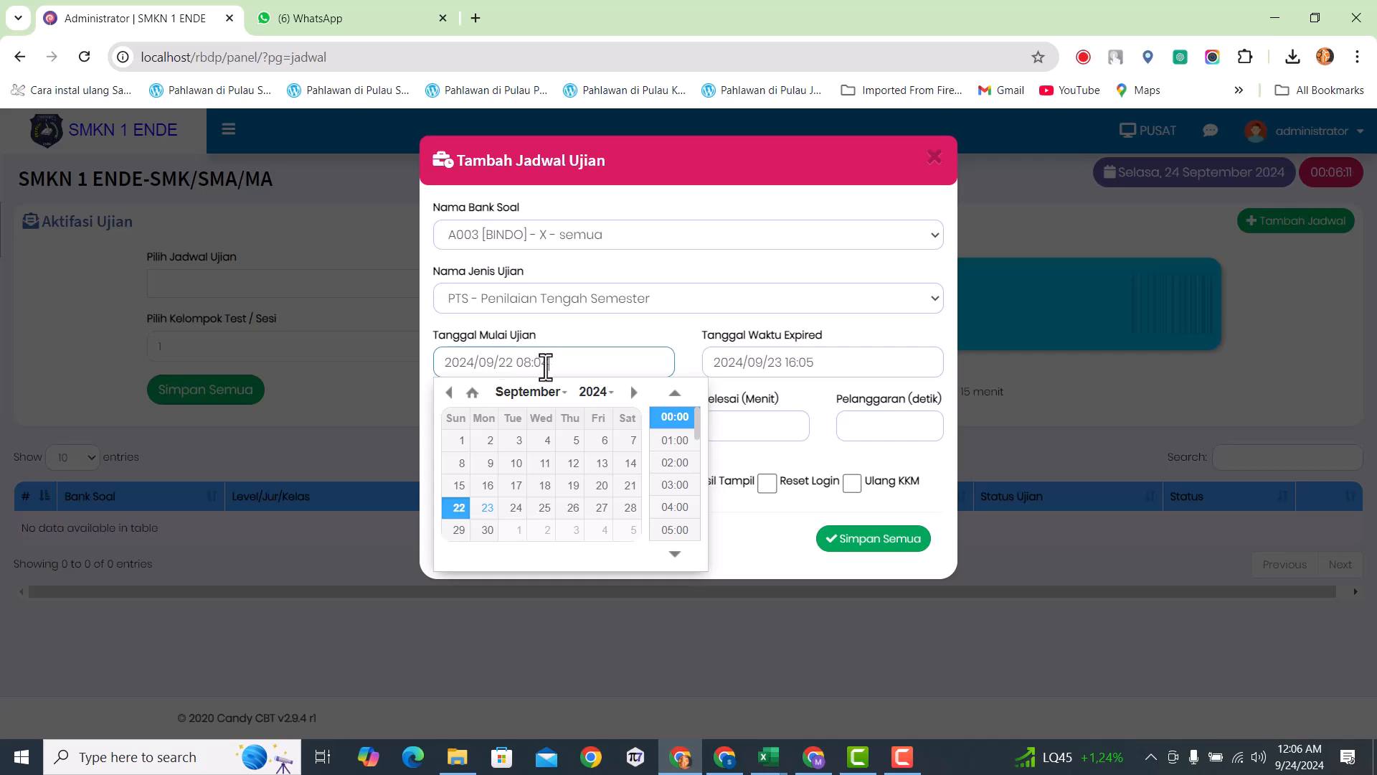
{"action": "left_click", "coordinate": [821, 365]}
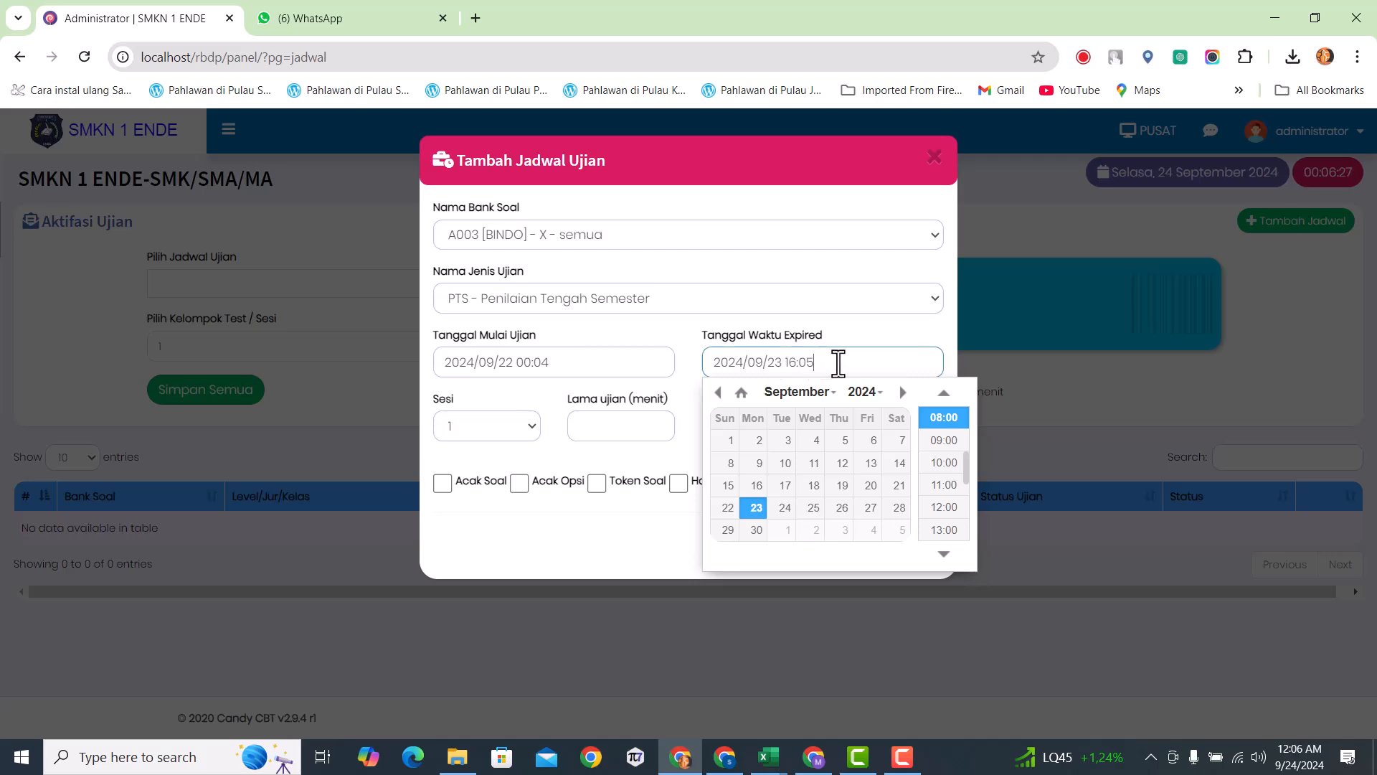
{"action": "left_click", "coordinate": [573, 366]}
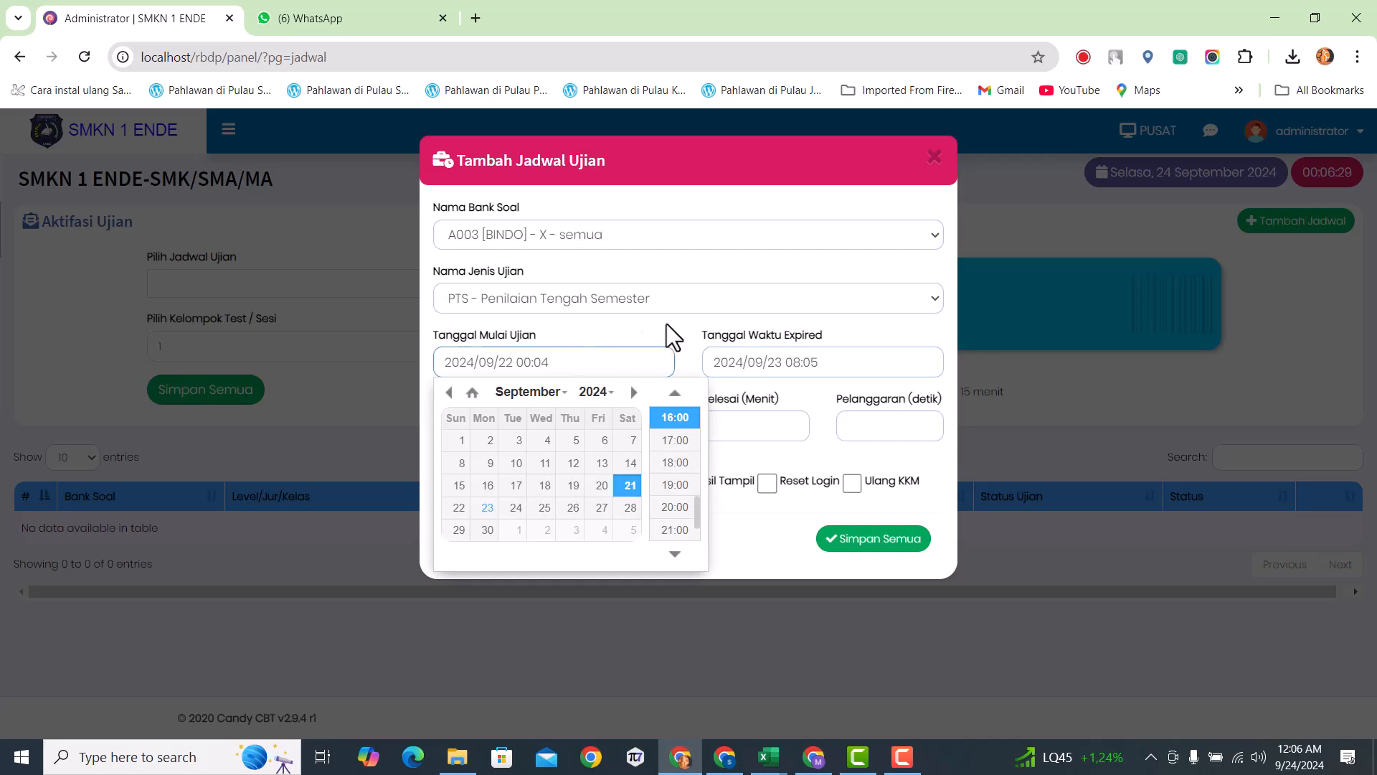
{"action": "left_click", "coordinate": [855, 363]}
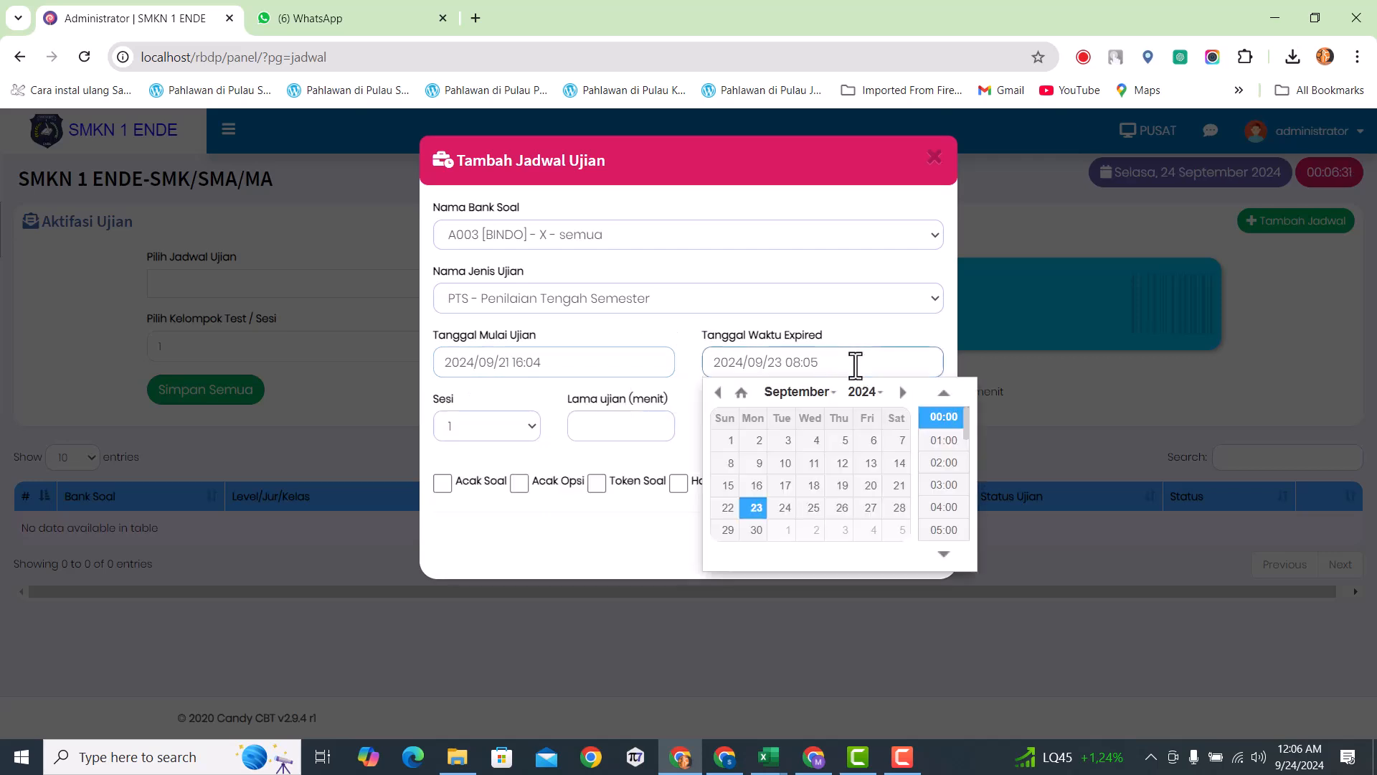
- Set Tanggal Mulai Ujian to 22 September 2024 and Tanggal Waktu Expired to 24 September 2024
{"action": "left_click", "coordinate": [584, 364]}
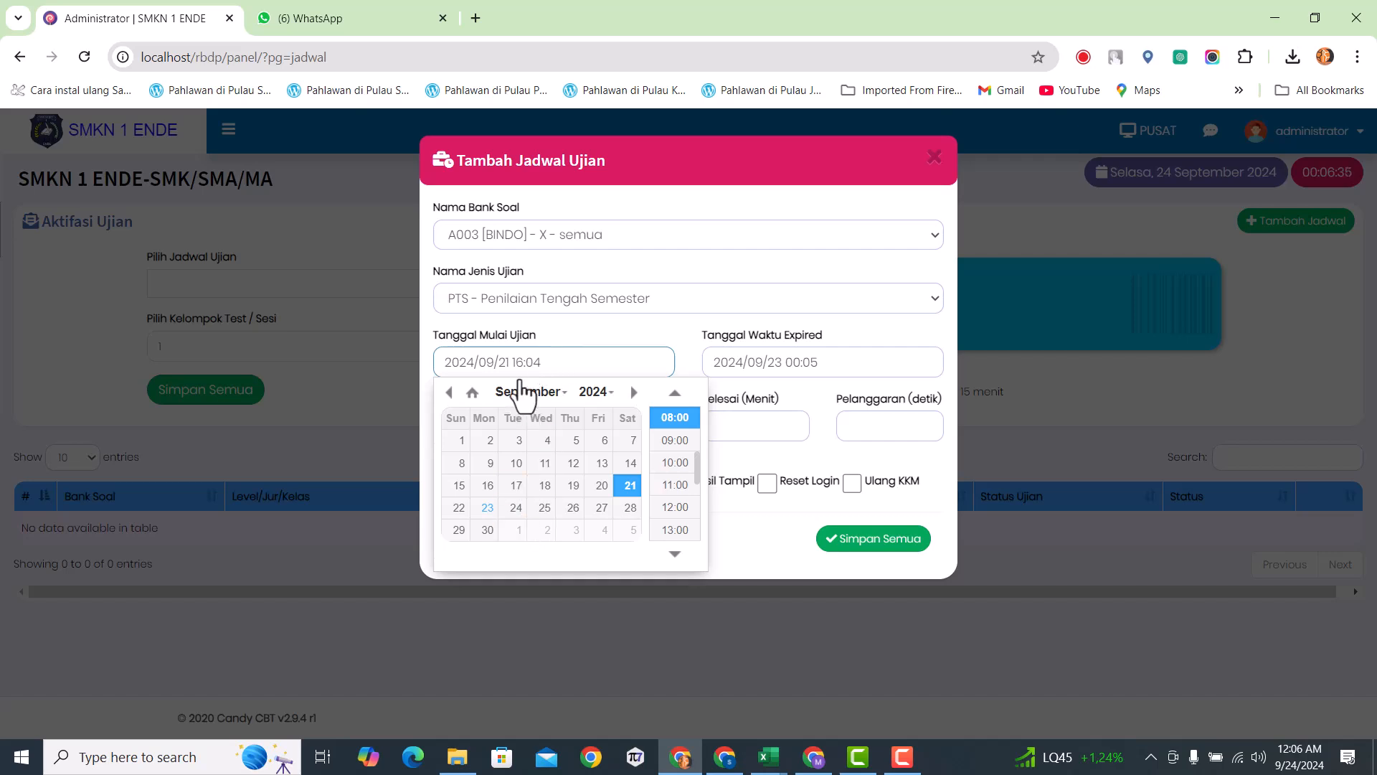
{"action": "left_click", "coordinate": [460, 509]}
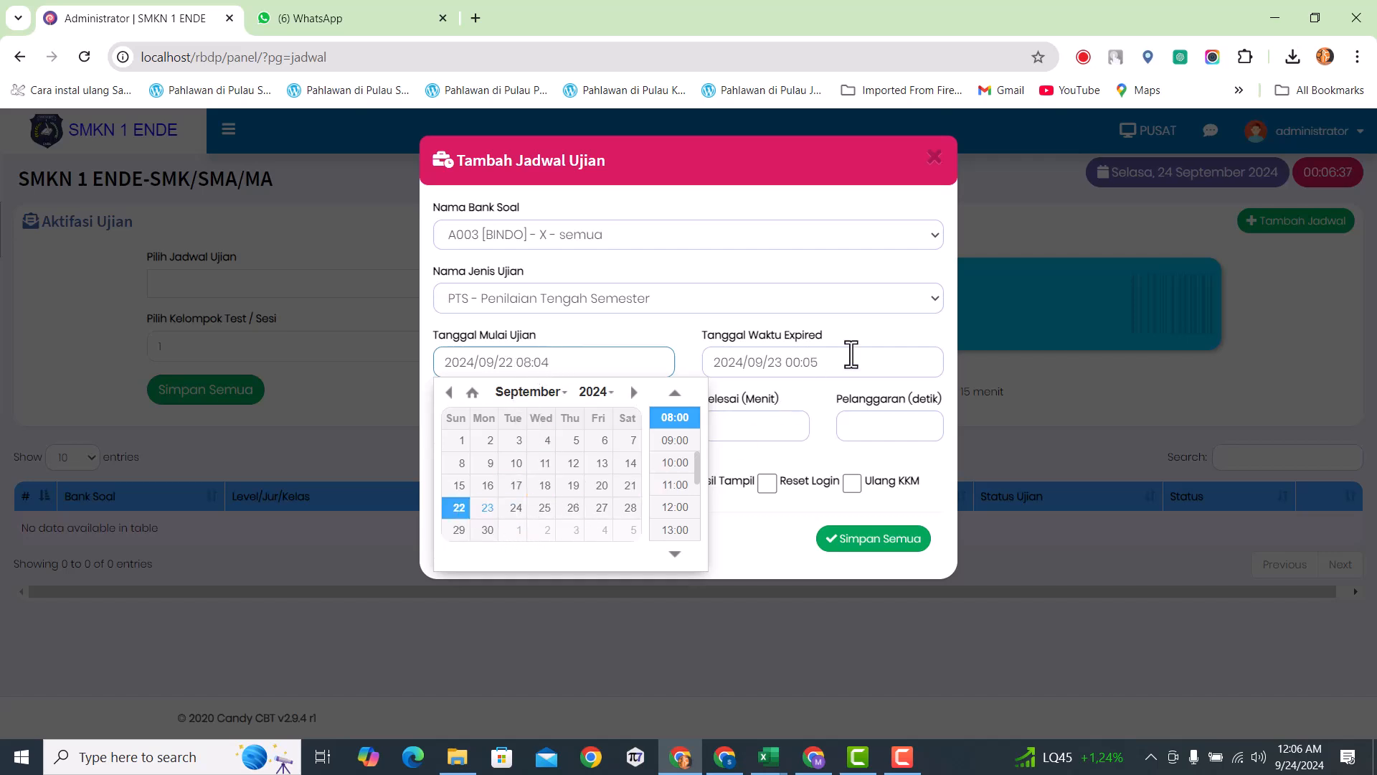
{"action": "left_click", "coordinate": [851, 359]}
{"action": "left_click", "coordinate": [785, 508]}
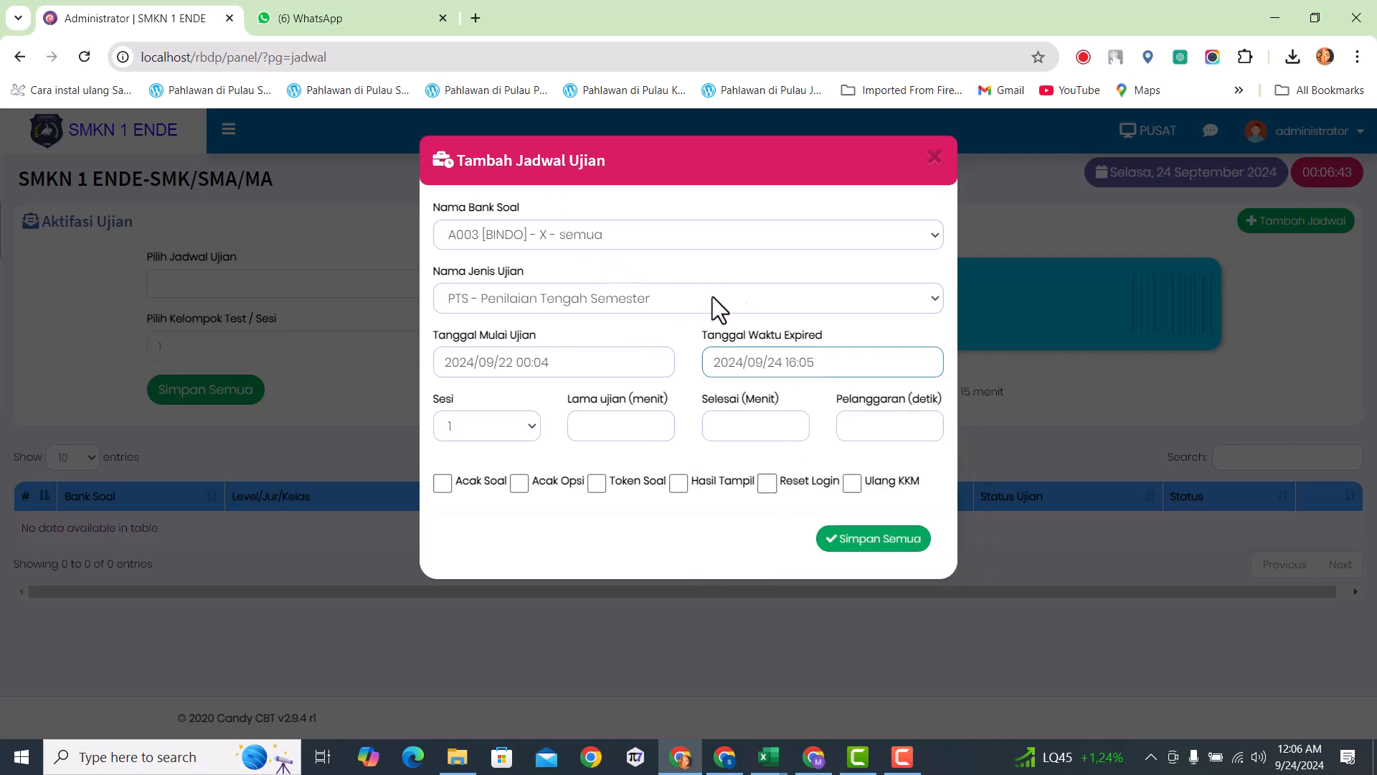
- Check the Sesi choices, keep session 1, and set Lama ujian to 60 minutes
{"action": "left_click", "coordinate": [493, 428]}
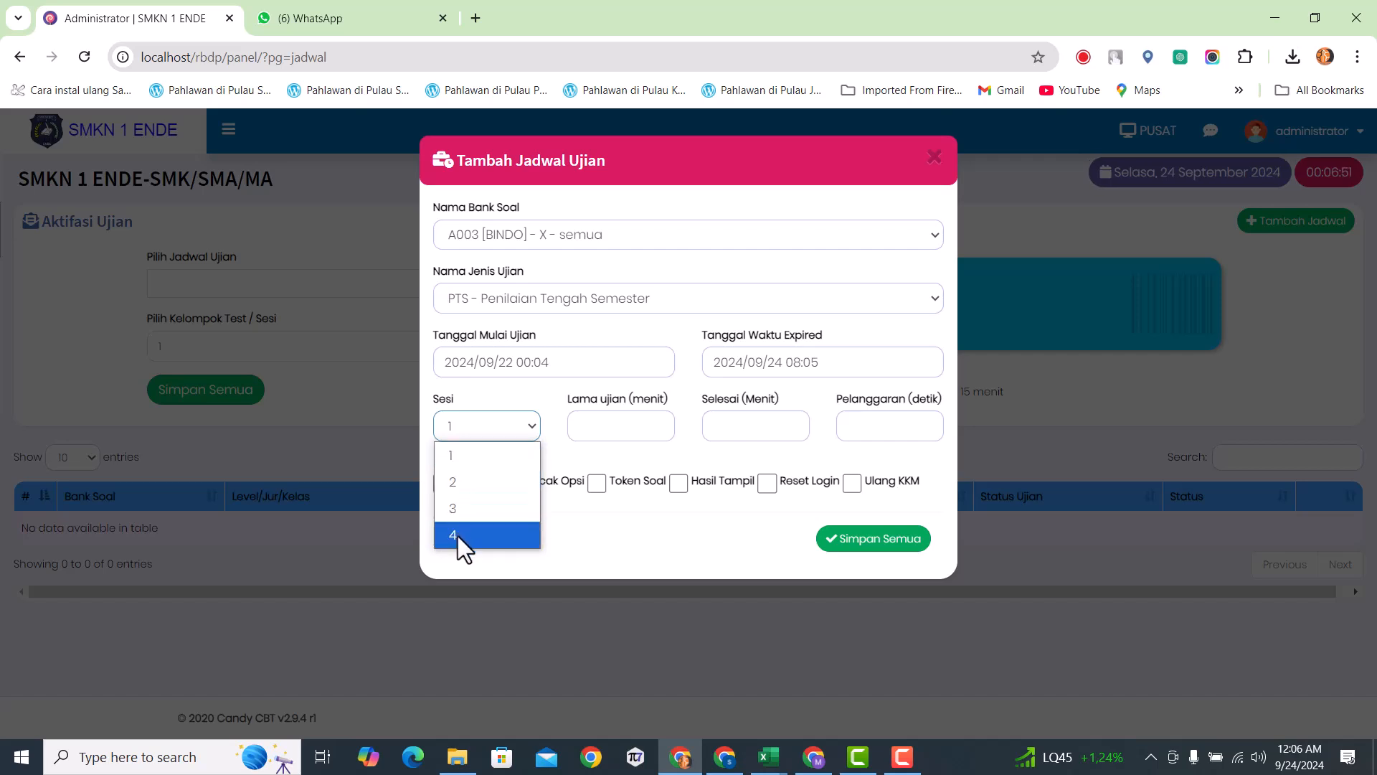
{"action": "left_click", "coordinate": [599, 536]}
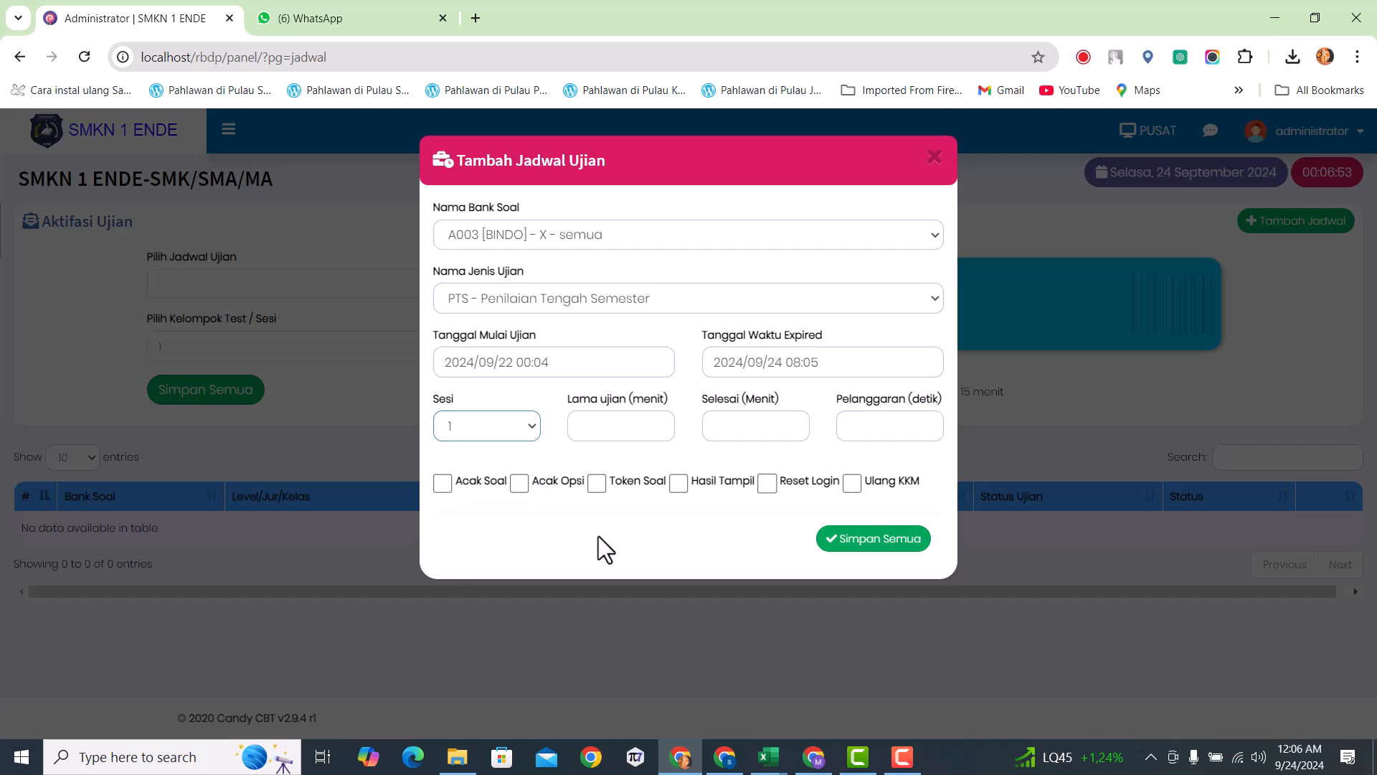
{"action": "left_click", "coordinate": [620, 428]}
{"action": "type", "text": "60"}
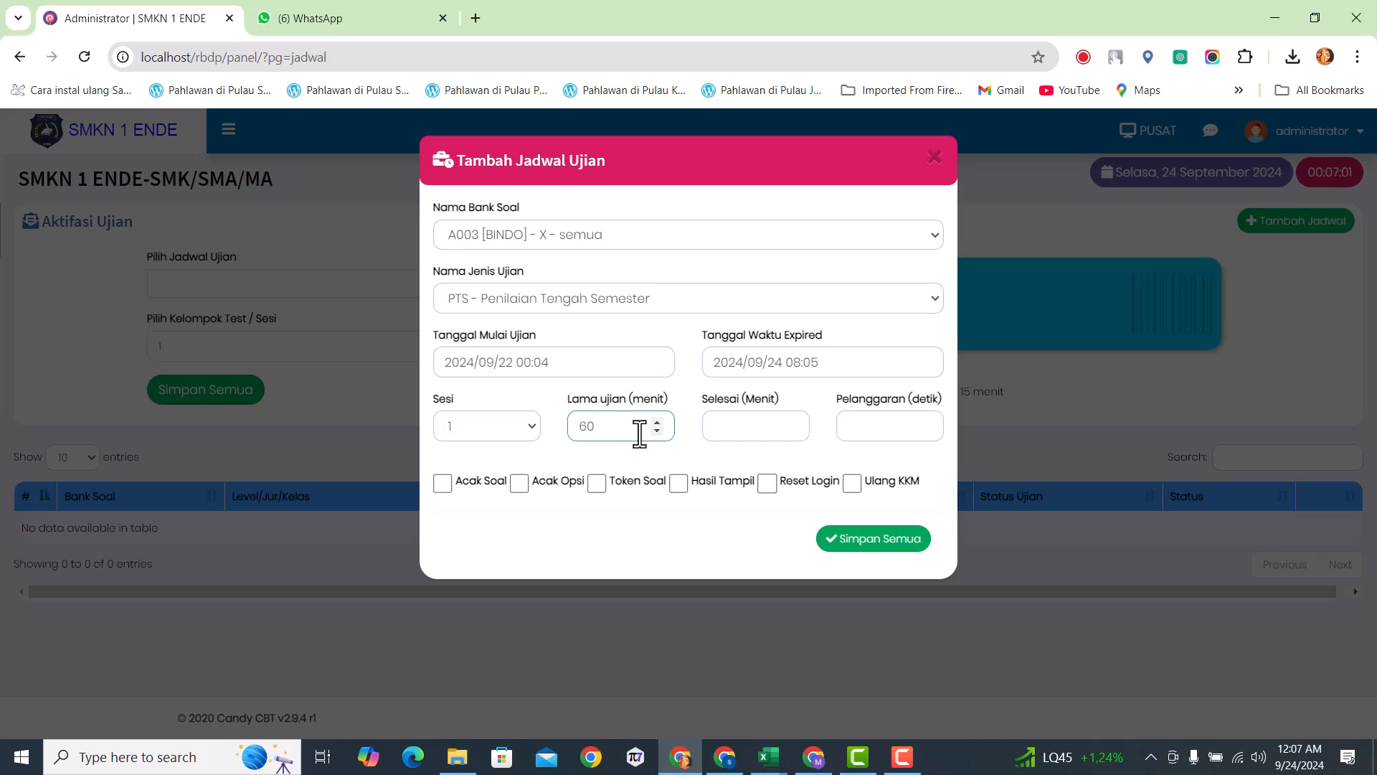
- Set Selesai to 1 minute and Pelanggaran to 0 seconds, dismissing the Internet Download Manager notice
{"action": "left_click", "coordinate": [726, 431]}
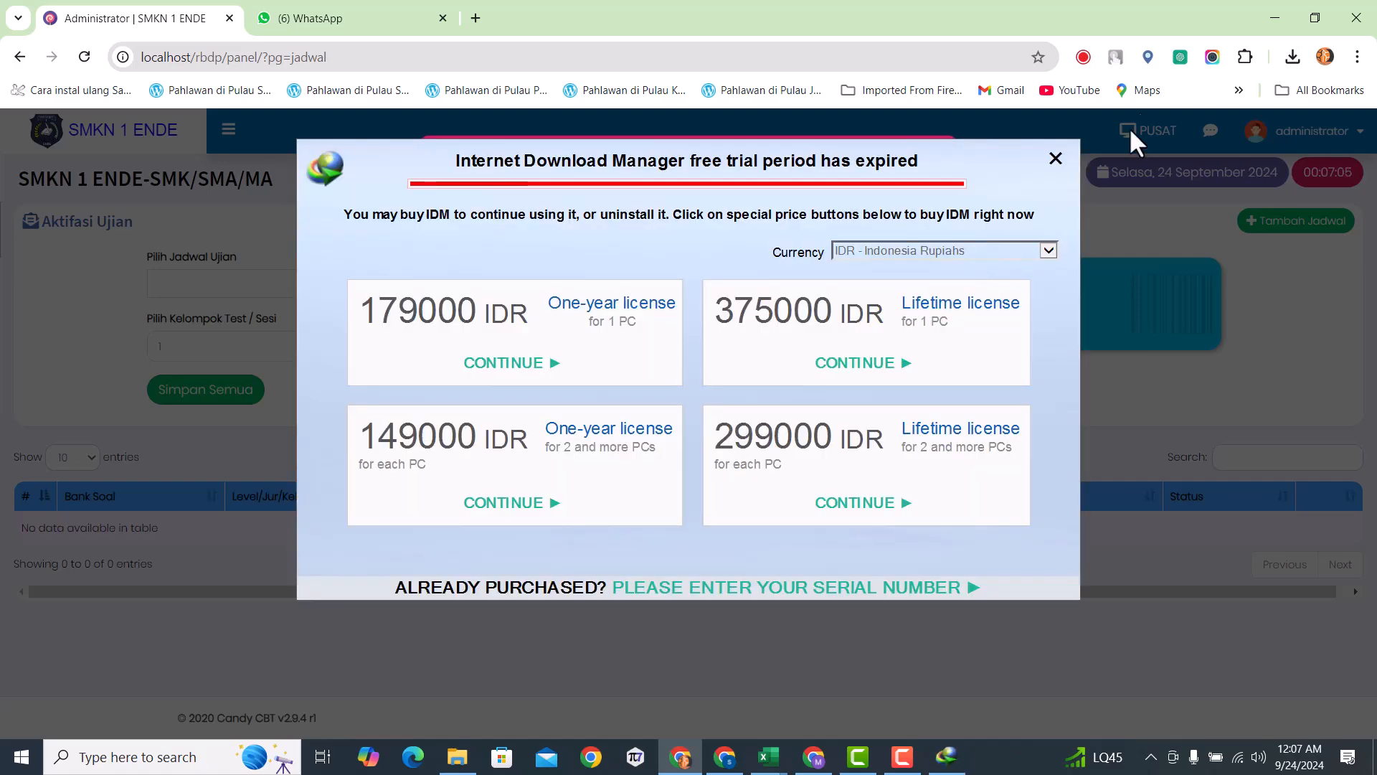
{"action": "left_click", "coordinate": [1051, 156]}
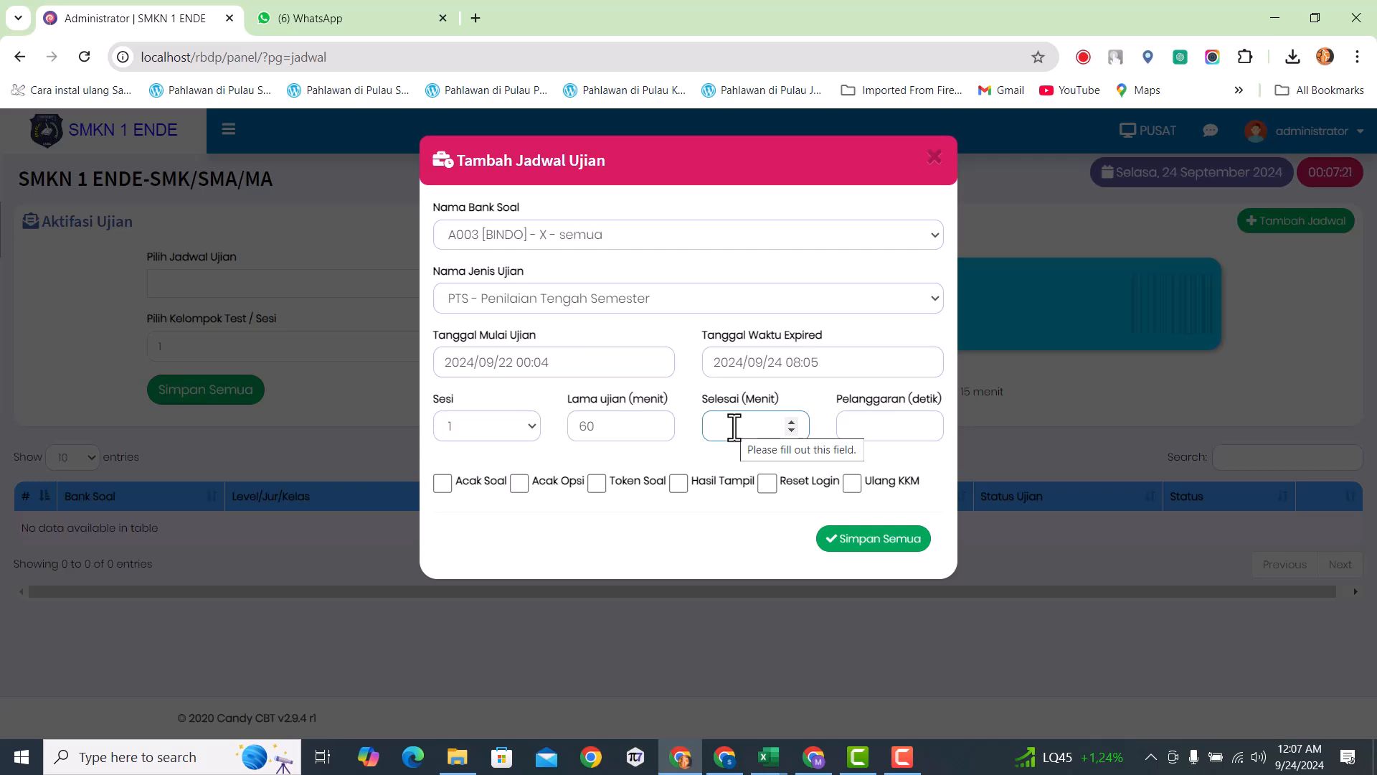
{"action": "type", "text": "60"}
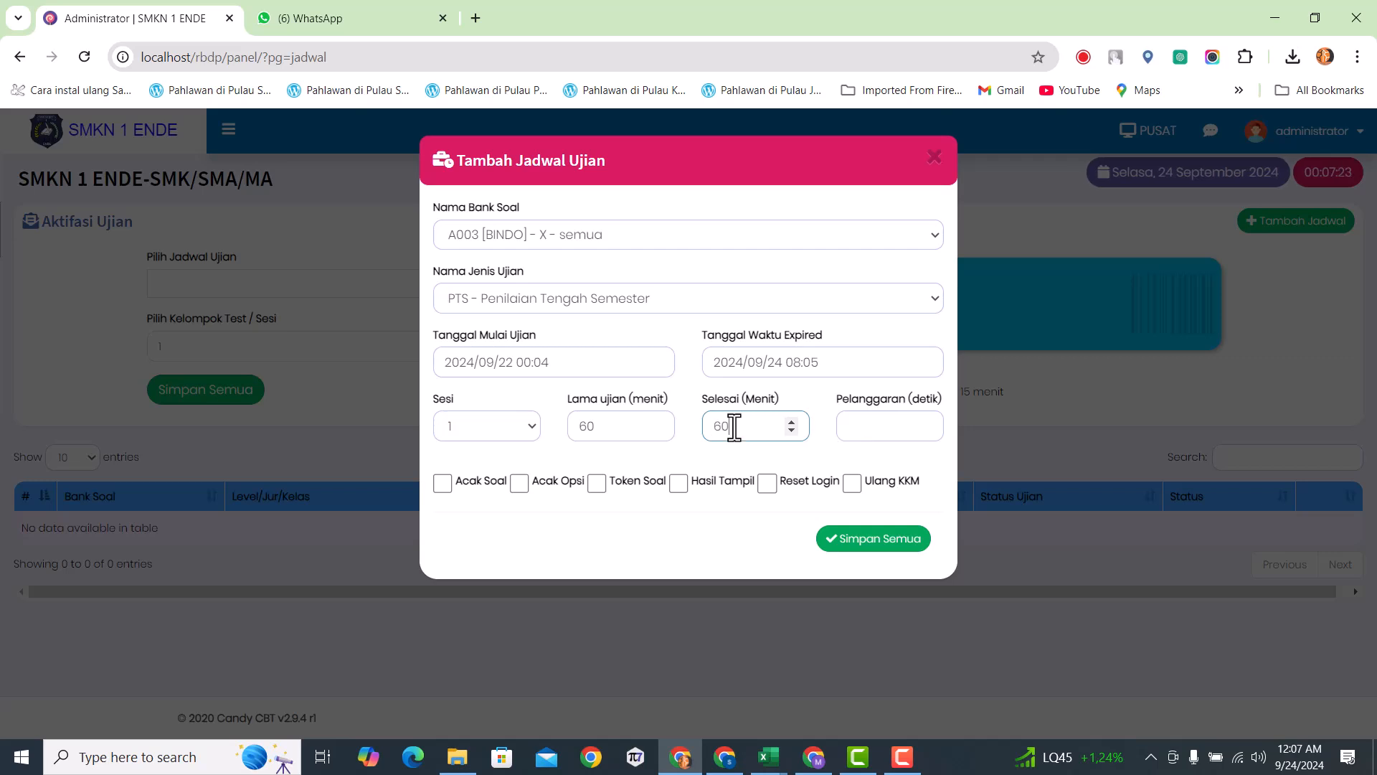
{"action": "key", "text": "BackSpace"}
{"action": "key", "text": "BackSpace"}
{"action": "type", "text": "1"}
{"action": "left_click", "coordinate": [888, 421]}
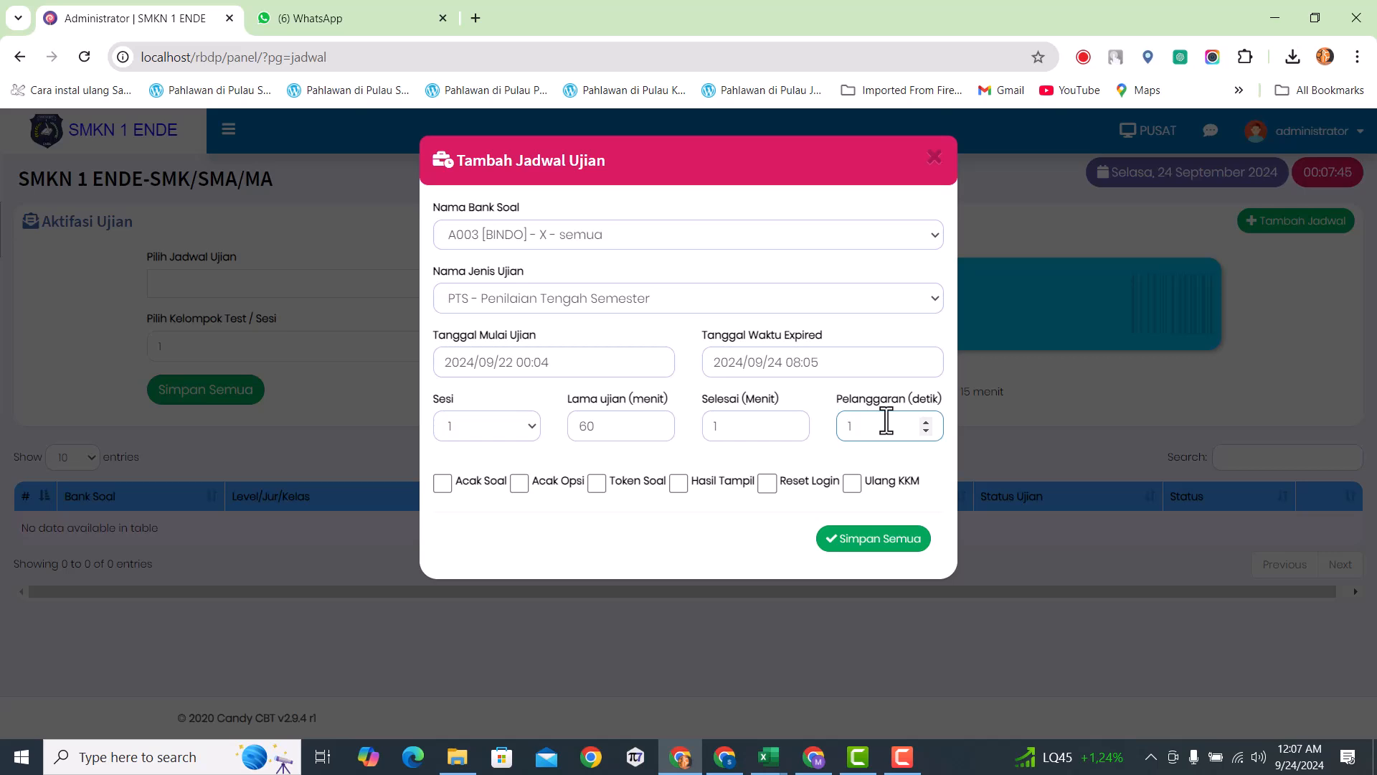
{"action": "type", "text": "0"}
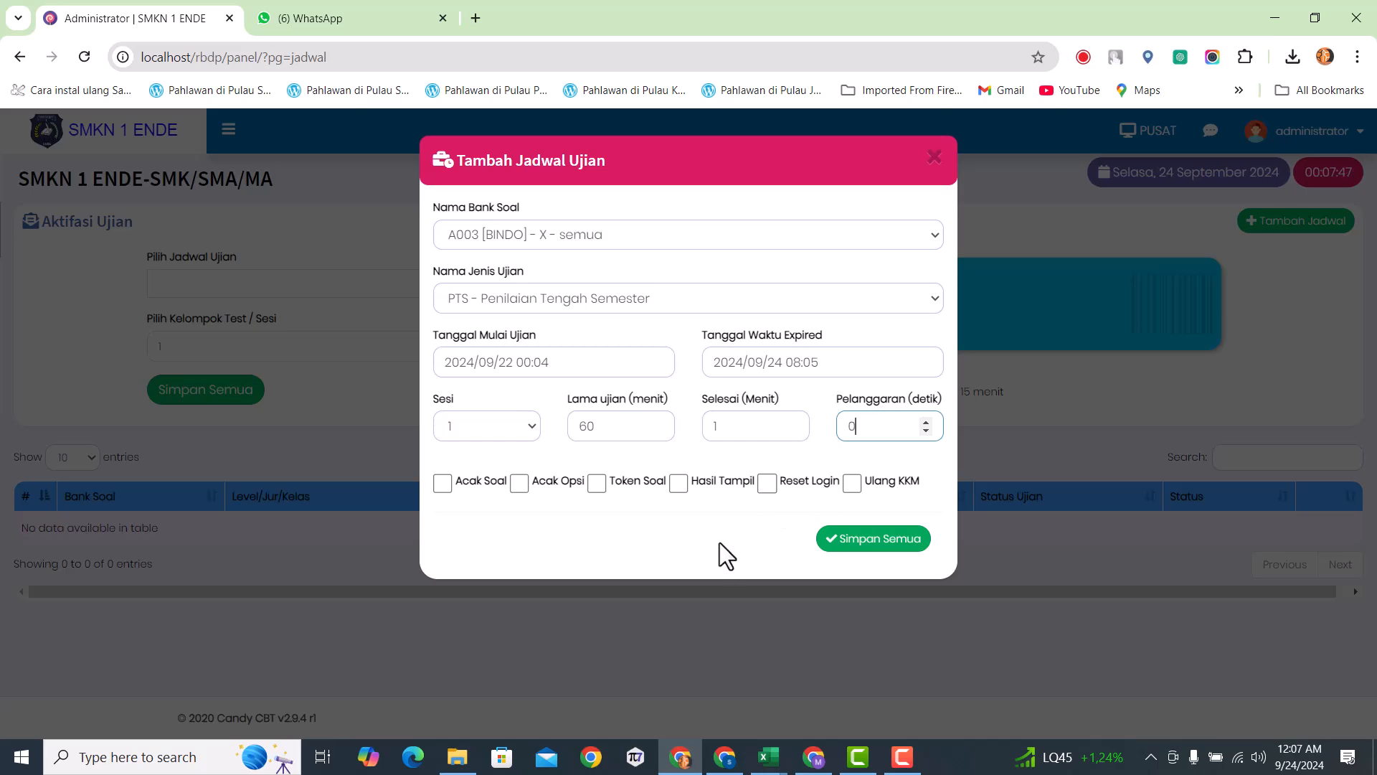
- Enable Acak Soal and Acak Opsi for the exam and save the schedule
{"action": "left_click", "coordinate": [479, 481]}
{"action": "left_click", "coordinate": [558, 484]}
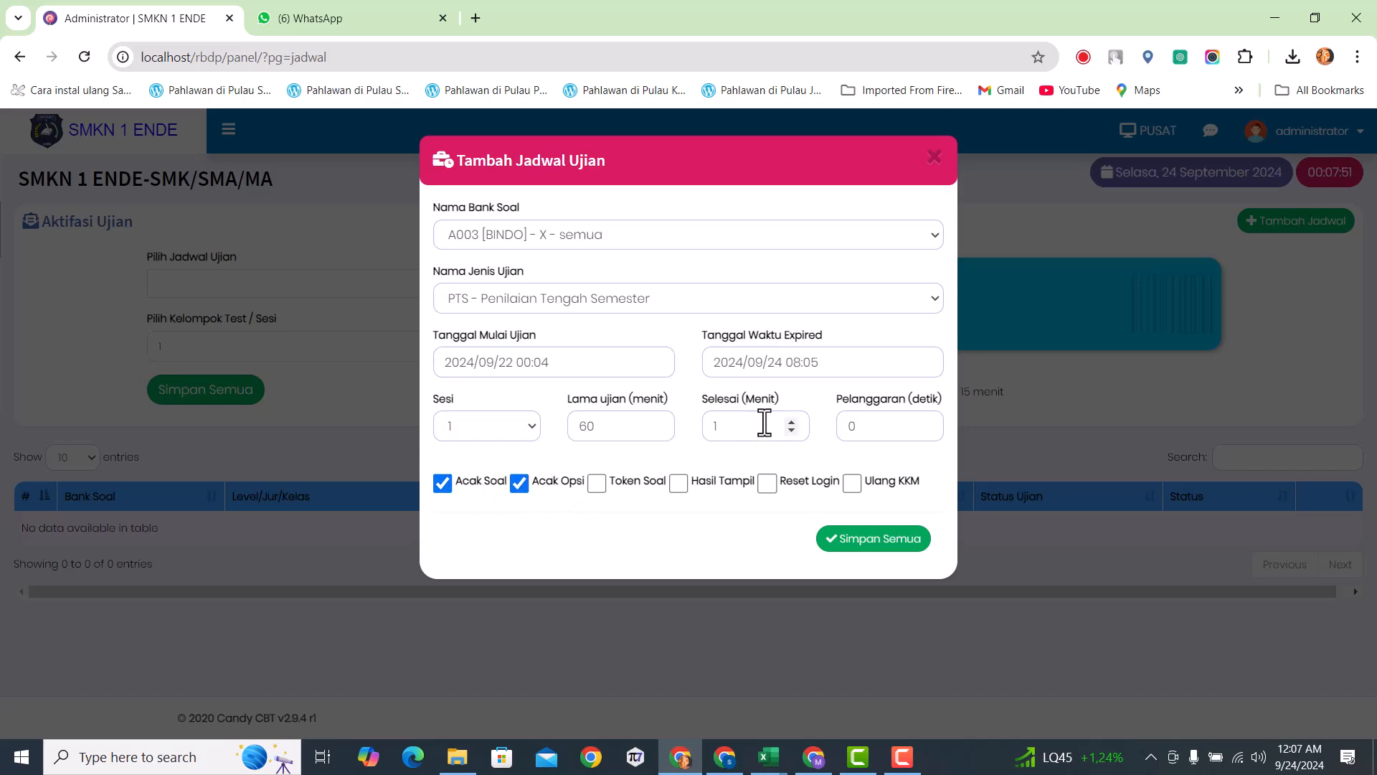
{"action": "left_click", "coordinate": [902, 548]}
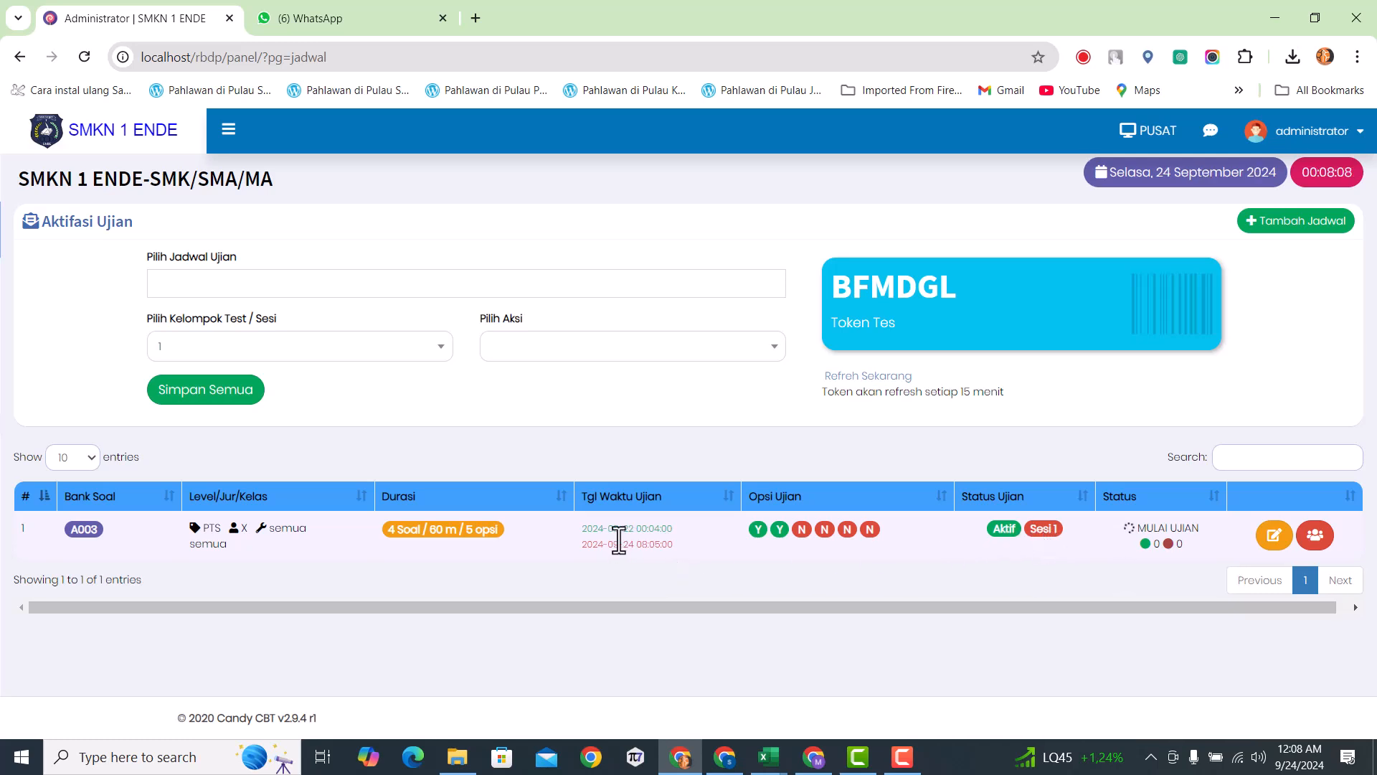
- Review the A003 schedule's exam times, options, bank code and status in the list, and expand the navigation sidebar
{"action": "left_click_drag", "start_coordinate": [632, 528], "coordinate": [685, 543]}
{"action": "left_click_drag", "start_coordinate": [798, 529], "coordinate": [826, 529]}
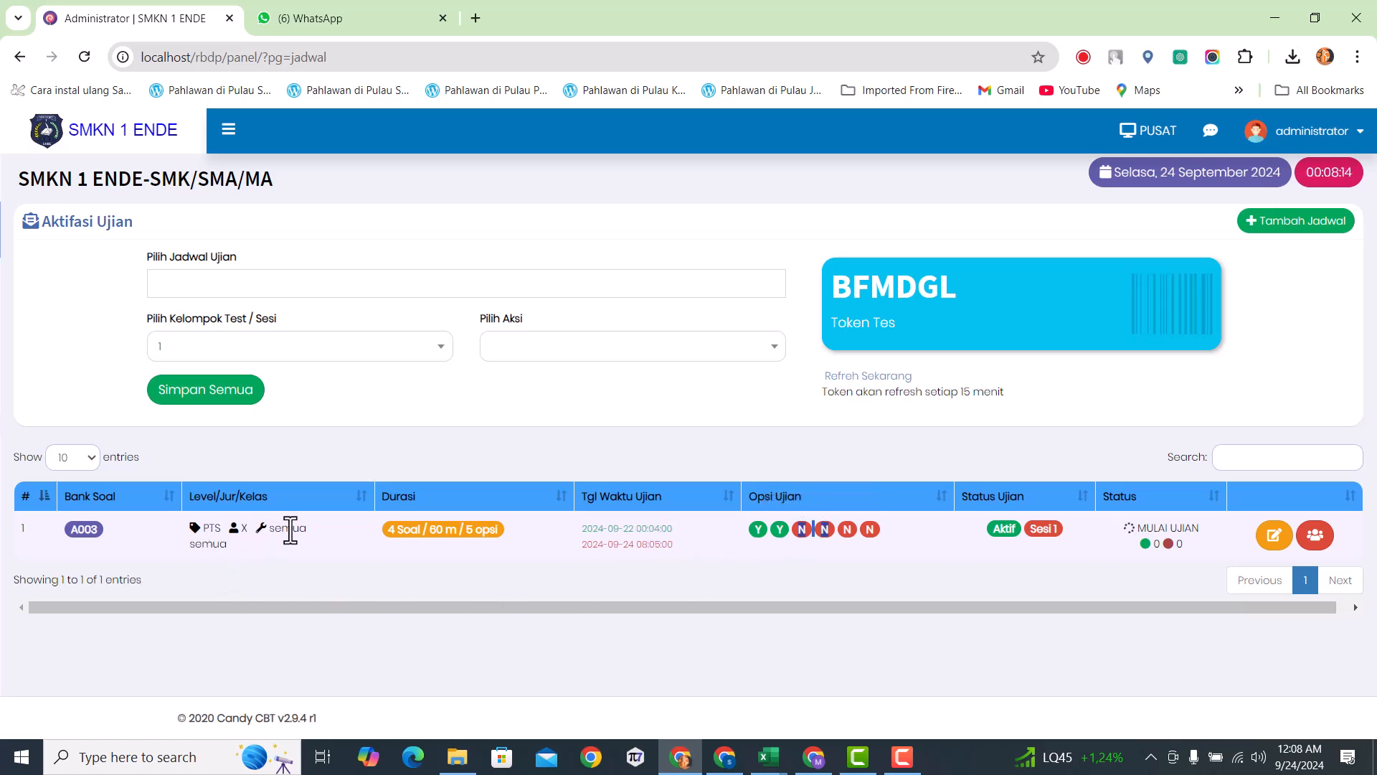
{"action": "left_click", "coordinate": [100, 531]}
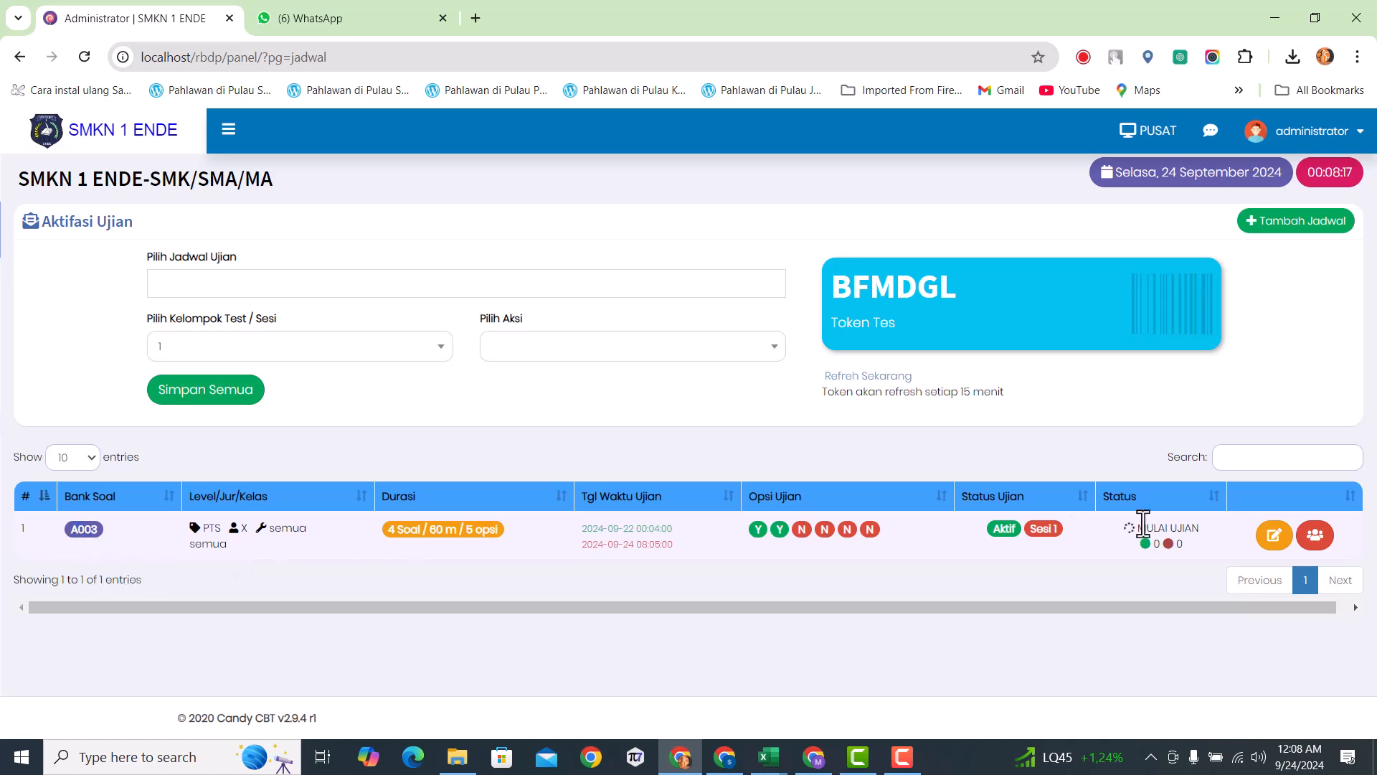
{"action": "left_click_drag", "start_coordinate": [1132, 528], "coordinate": [1219, 538]}
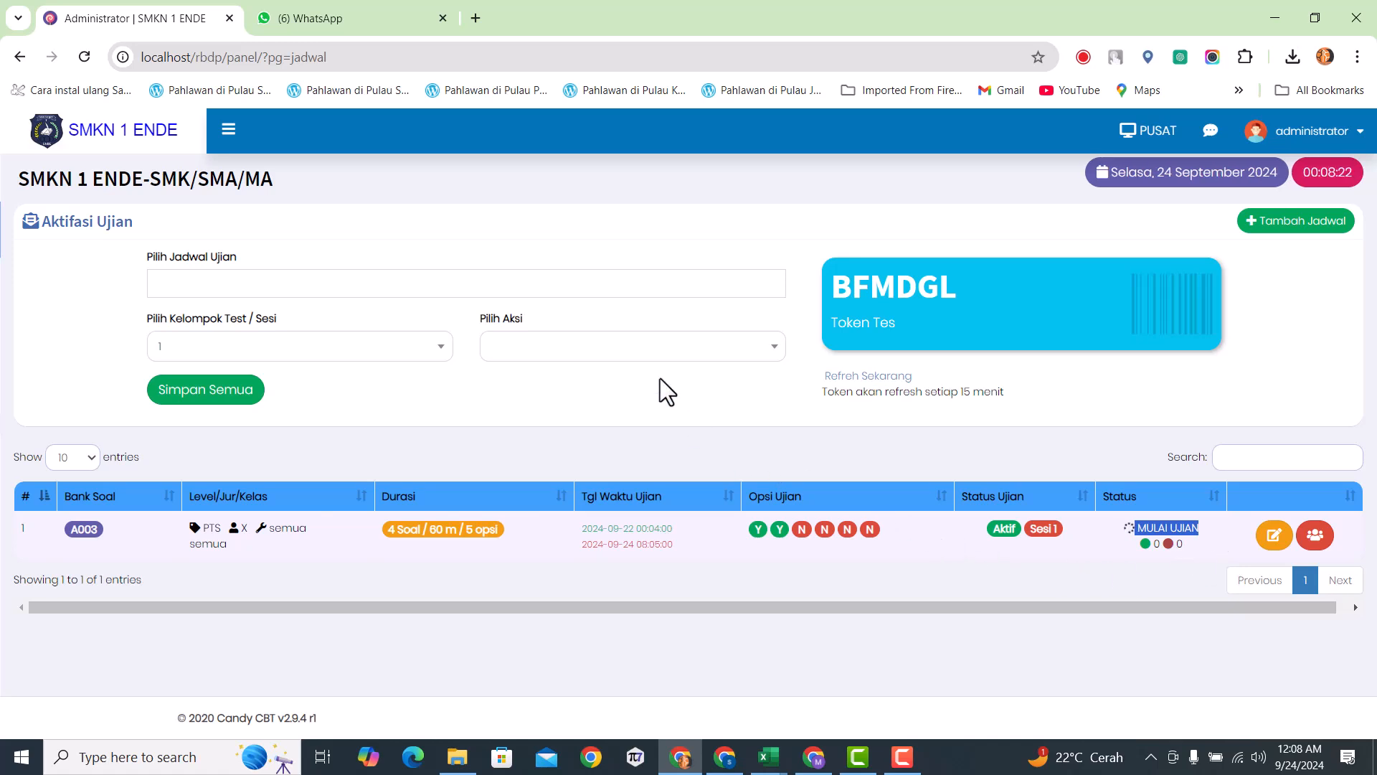
{"action": "left_click", "coordinate": [228, 130]}
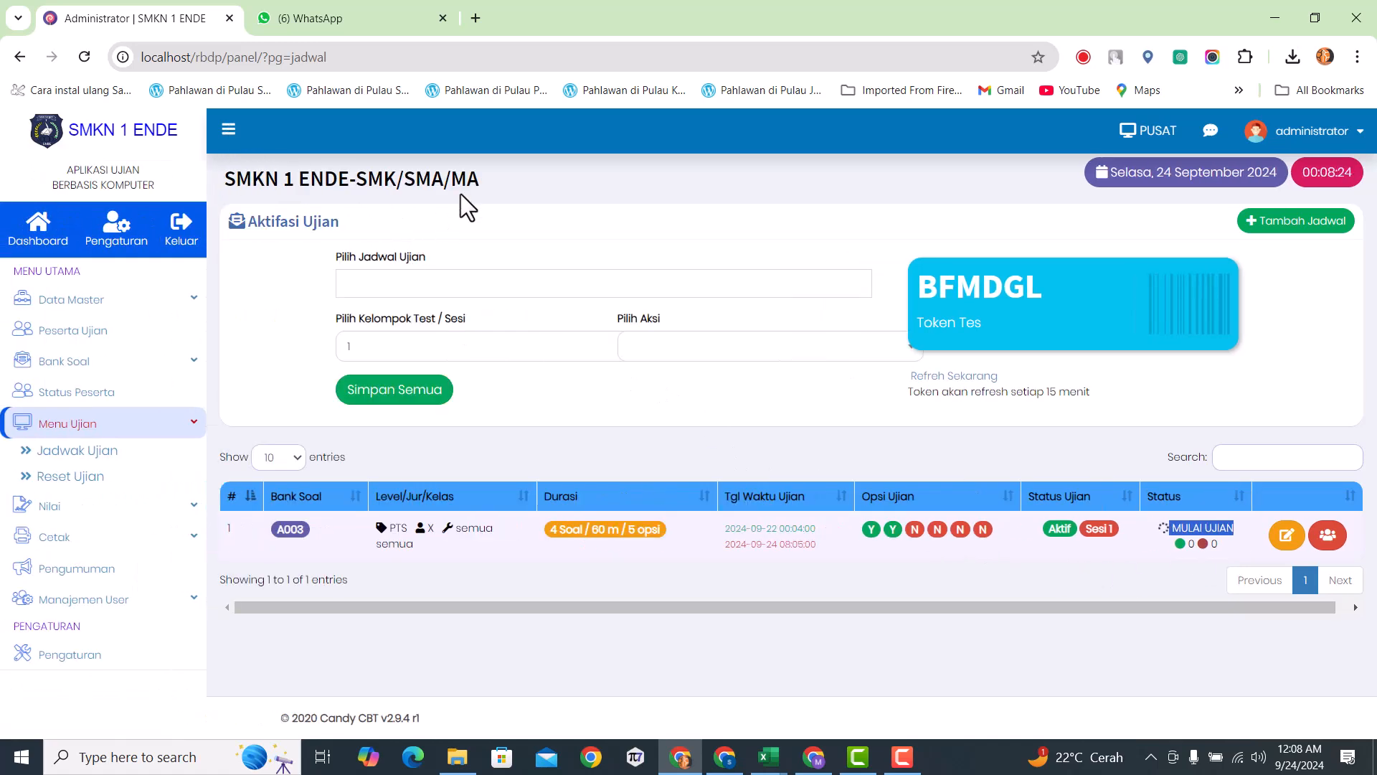